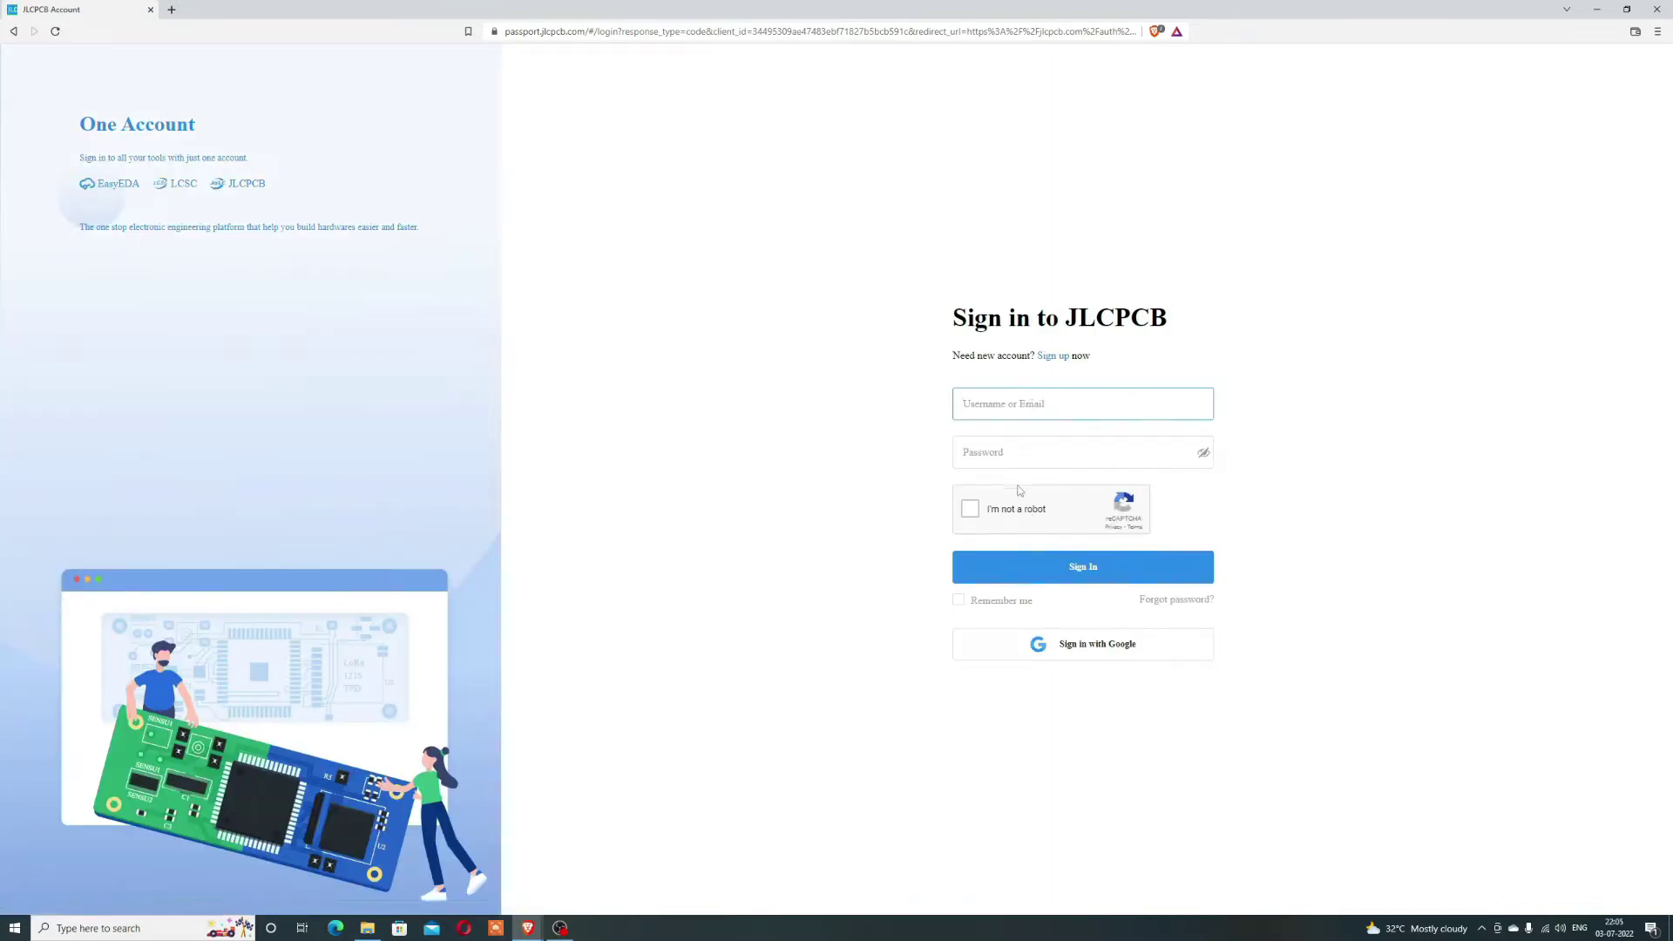
# - Sign in to the JLCPCB account using Google
pyautogui.click(1035, 647)
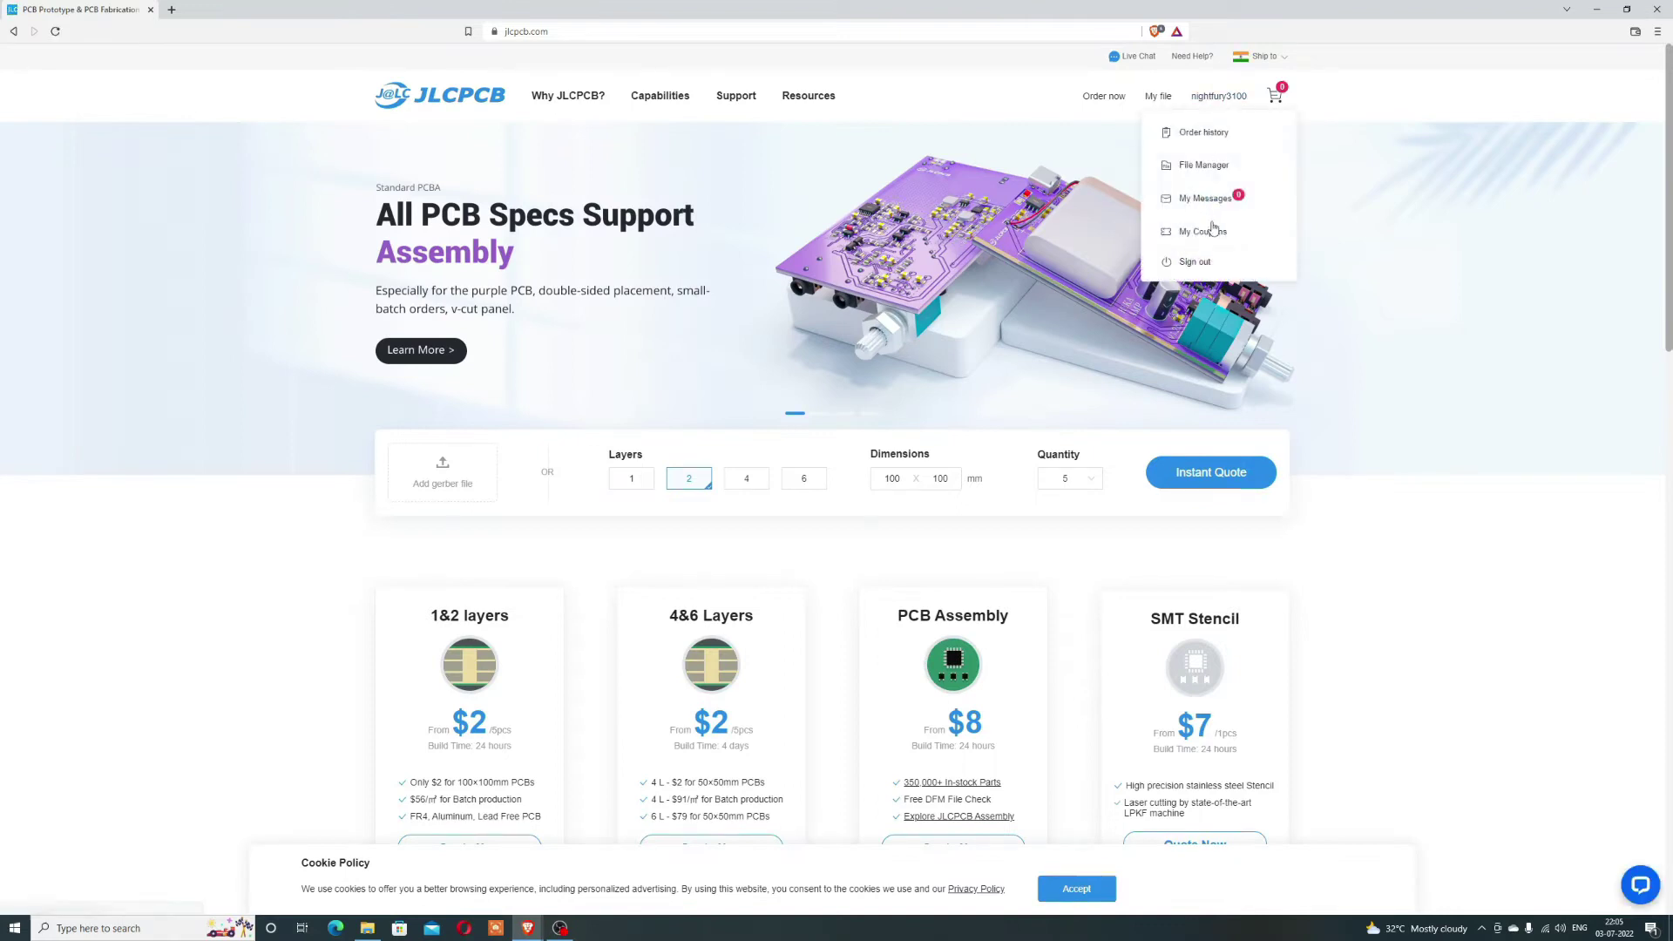
# - View the unused coupons, highlighting the New Customer Coupon and SMT Special Offer names
pyautogui.click(1206, 237)
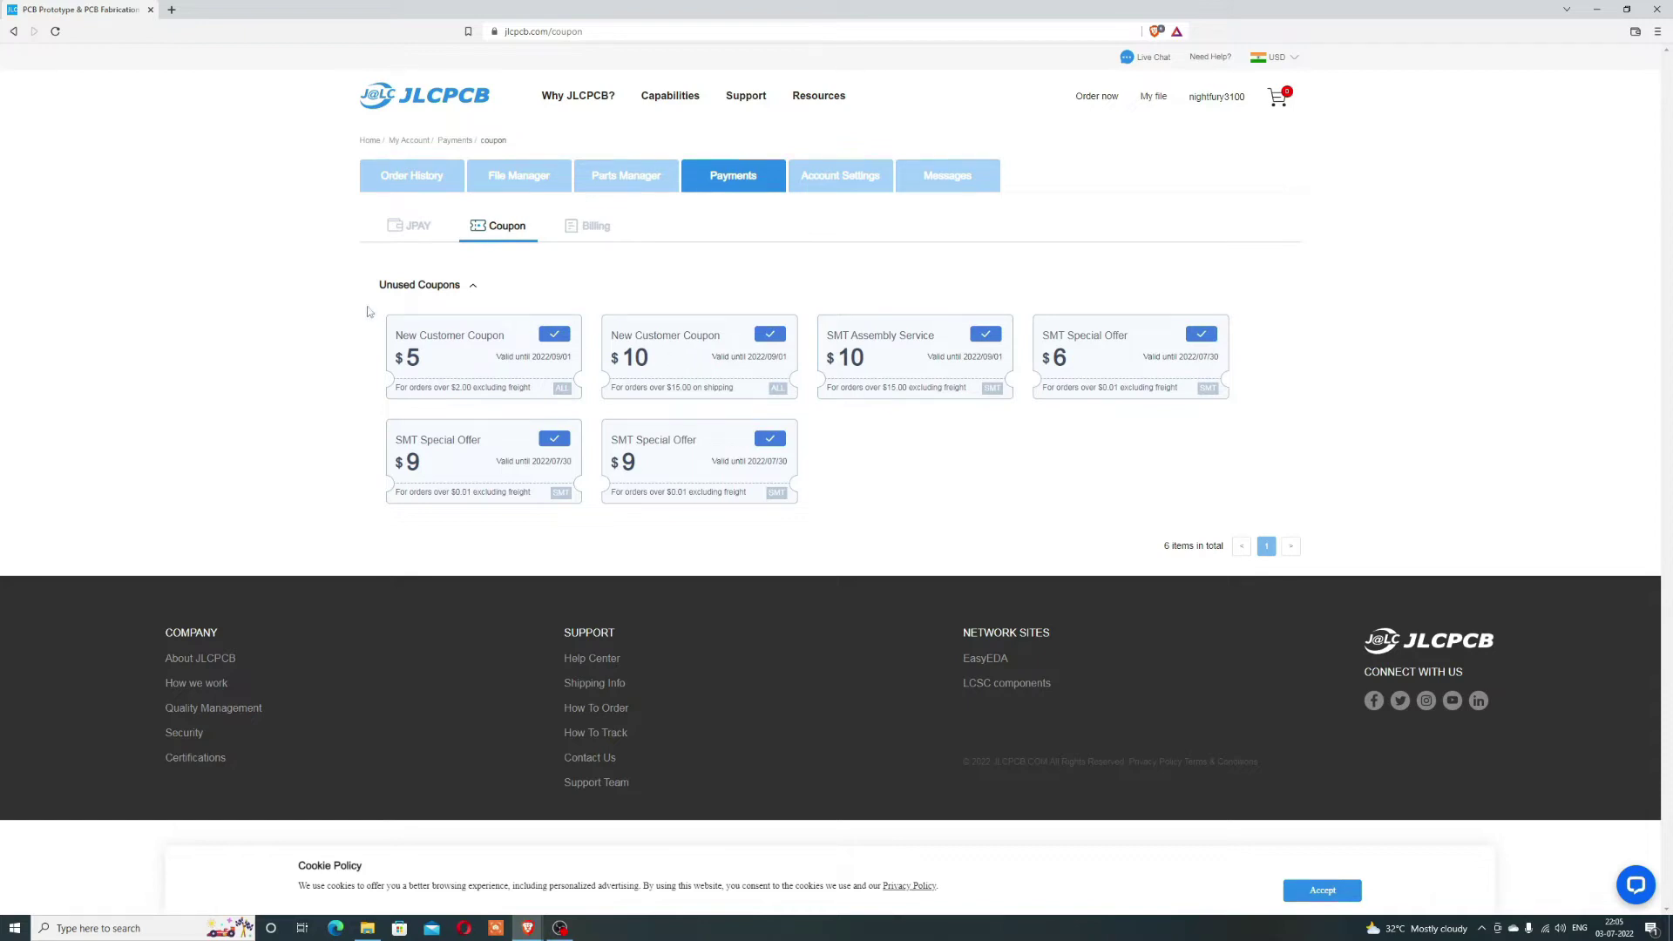
pyautogui.tripleClick(628, 345)
pyautogui.moveTo(862, 337); pyautogui.dragTo(903, 343)
pyautogui.moveTo(1065, 338); pyautogui.dragTo(1132, 344)
pyautogui.moveTo(675, 445); pyautogui.dragTo(596, 435)
pyautogui.moveTo(433, 443); pyautogui.dragTo(585, 465)
pyautogui.click(889, 452)
# - Review the About Us page, then the PCB Assembly capabilities table
pyautogui.click(583, 99)
pyautogui.scroll(-3, 636, 227)
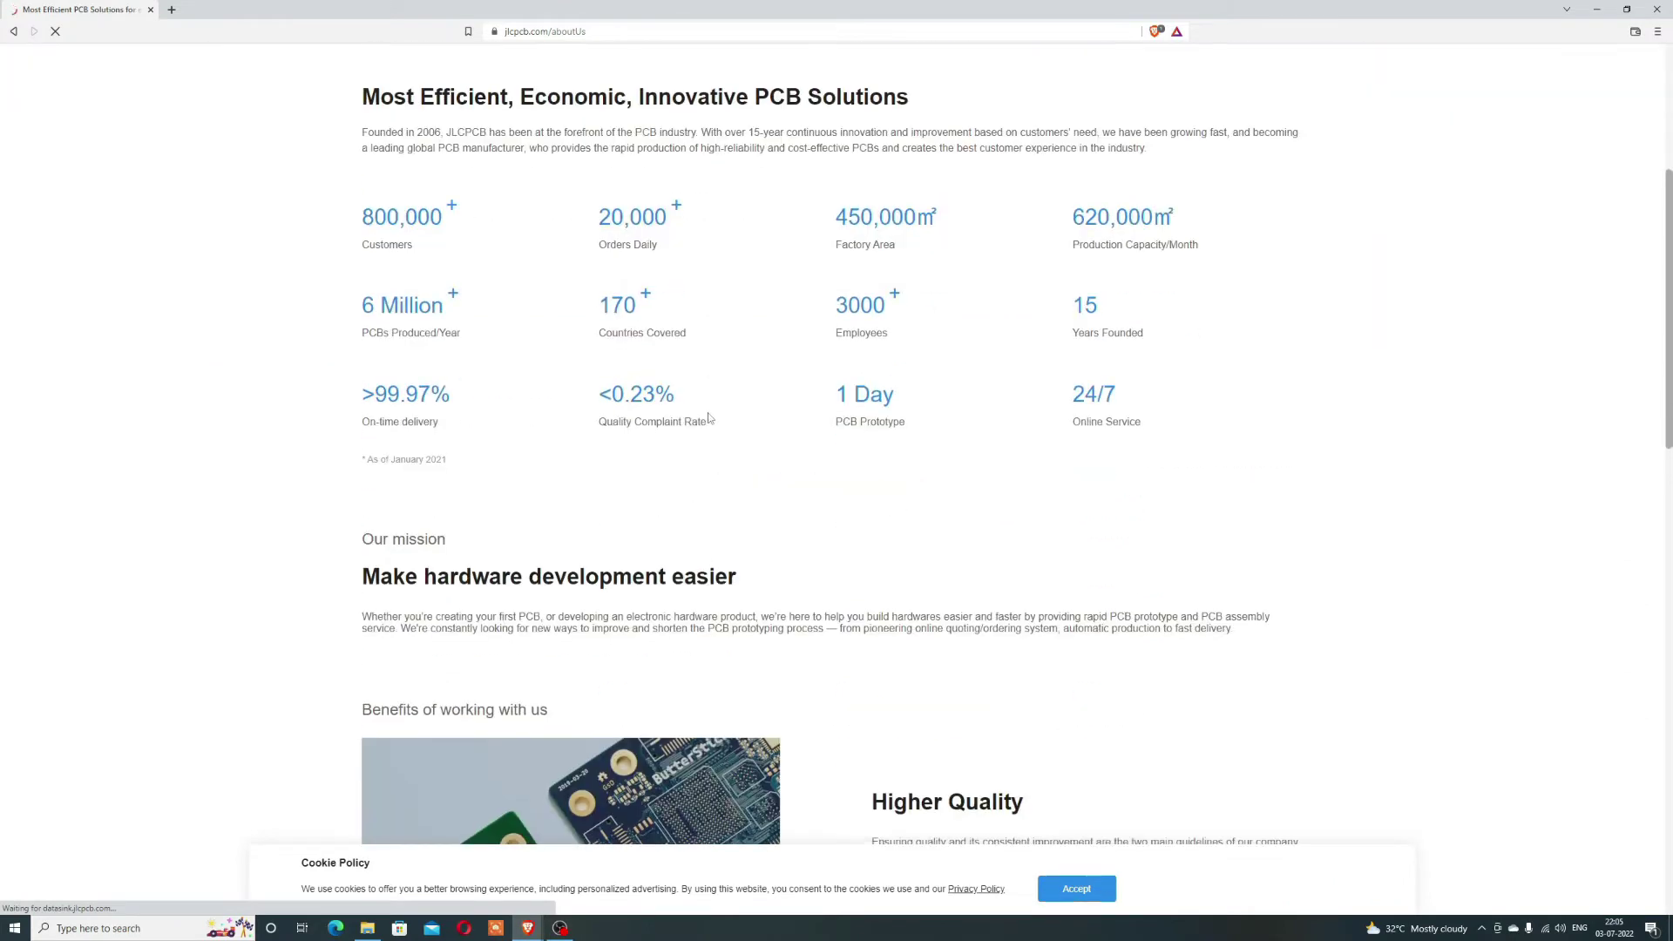
pyautogui.scroll(-3, 709, 417)
pyautogui.scroll(-3, 709, 417)
pyautogui.scroll(-2, 709, 417)
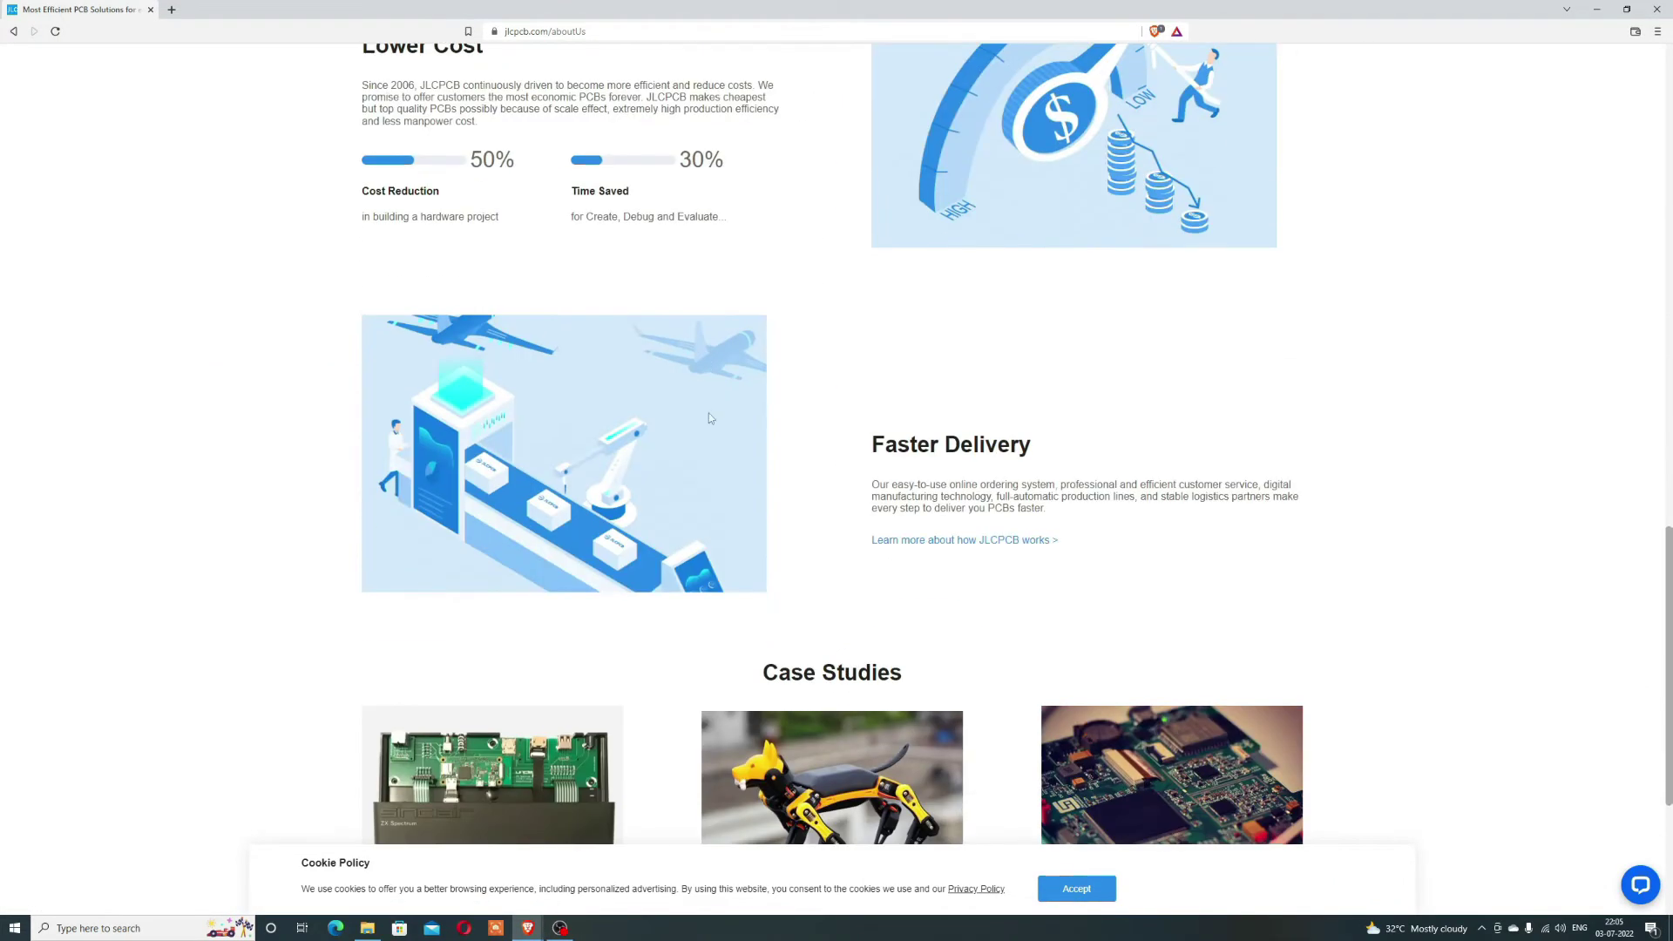
pyautogui.scroll(-2, 708, 417)
pyautogui.scroll(-1, 708, 417)
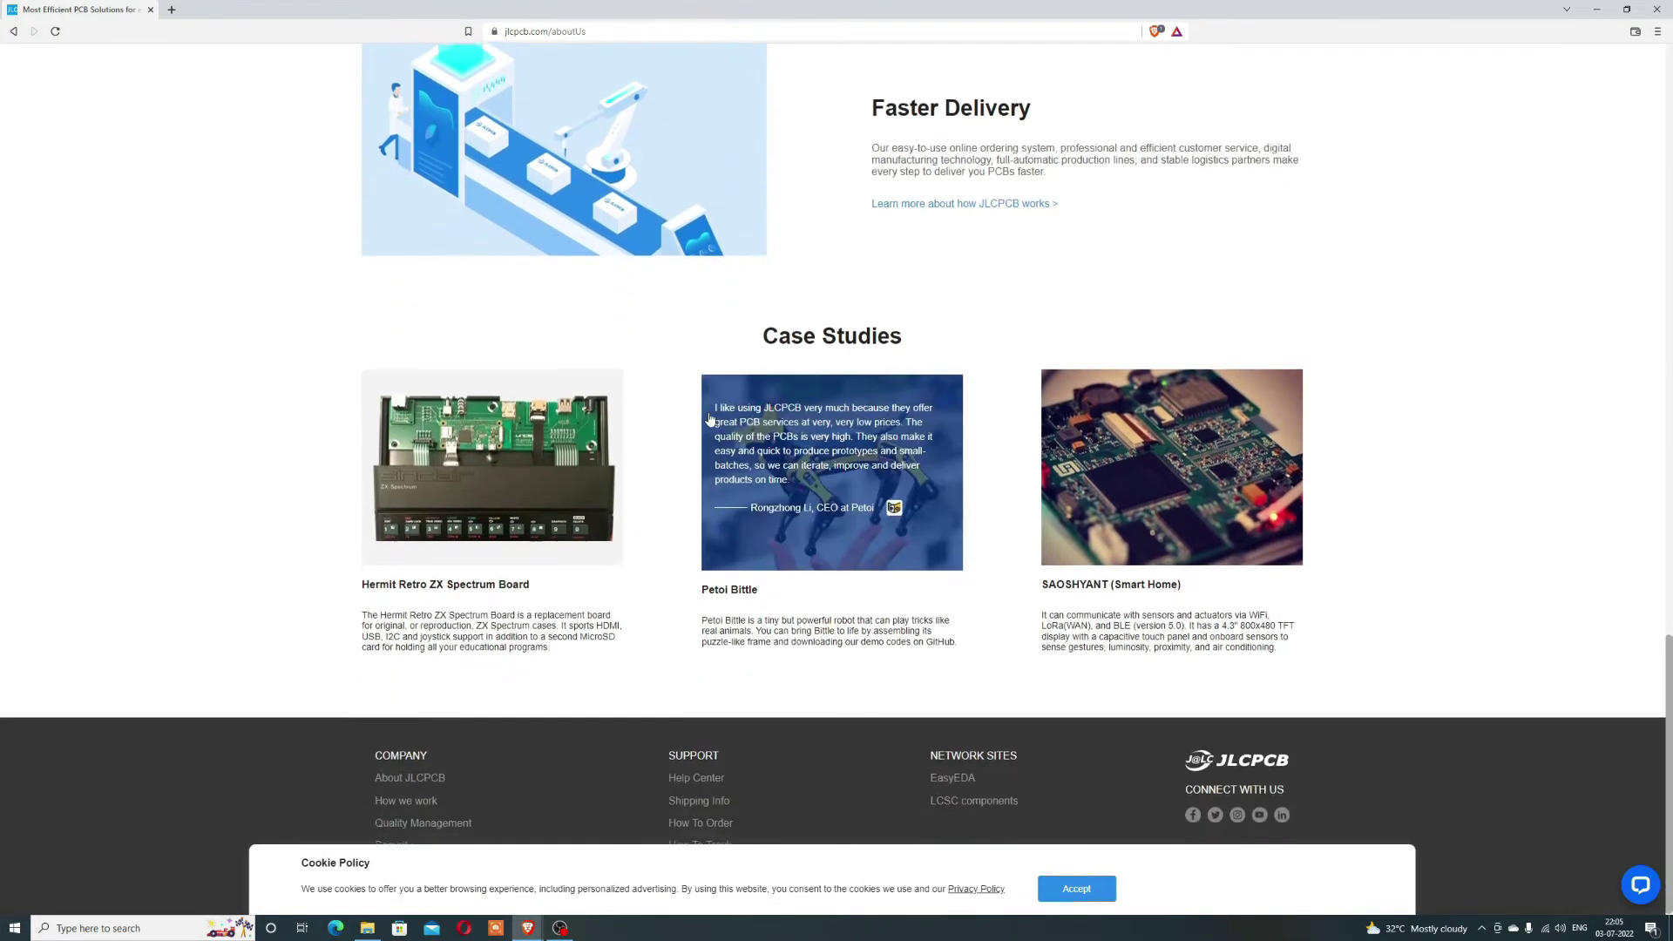
pyautogui.scroll(3, 1489, 494)
pyautogui.scroll(4, 1490, 495)
pyautogui.scroll(5, 1489, 487)
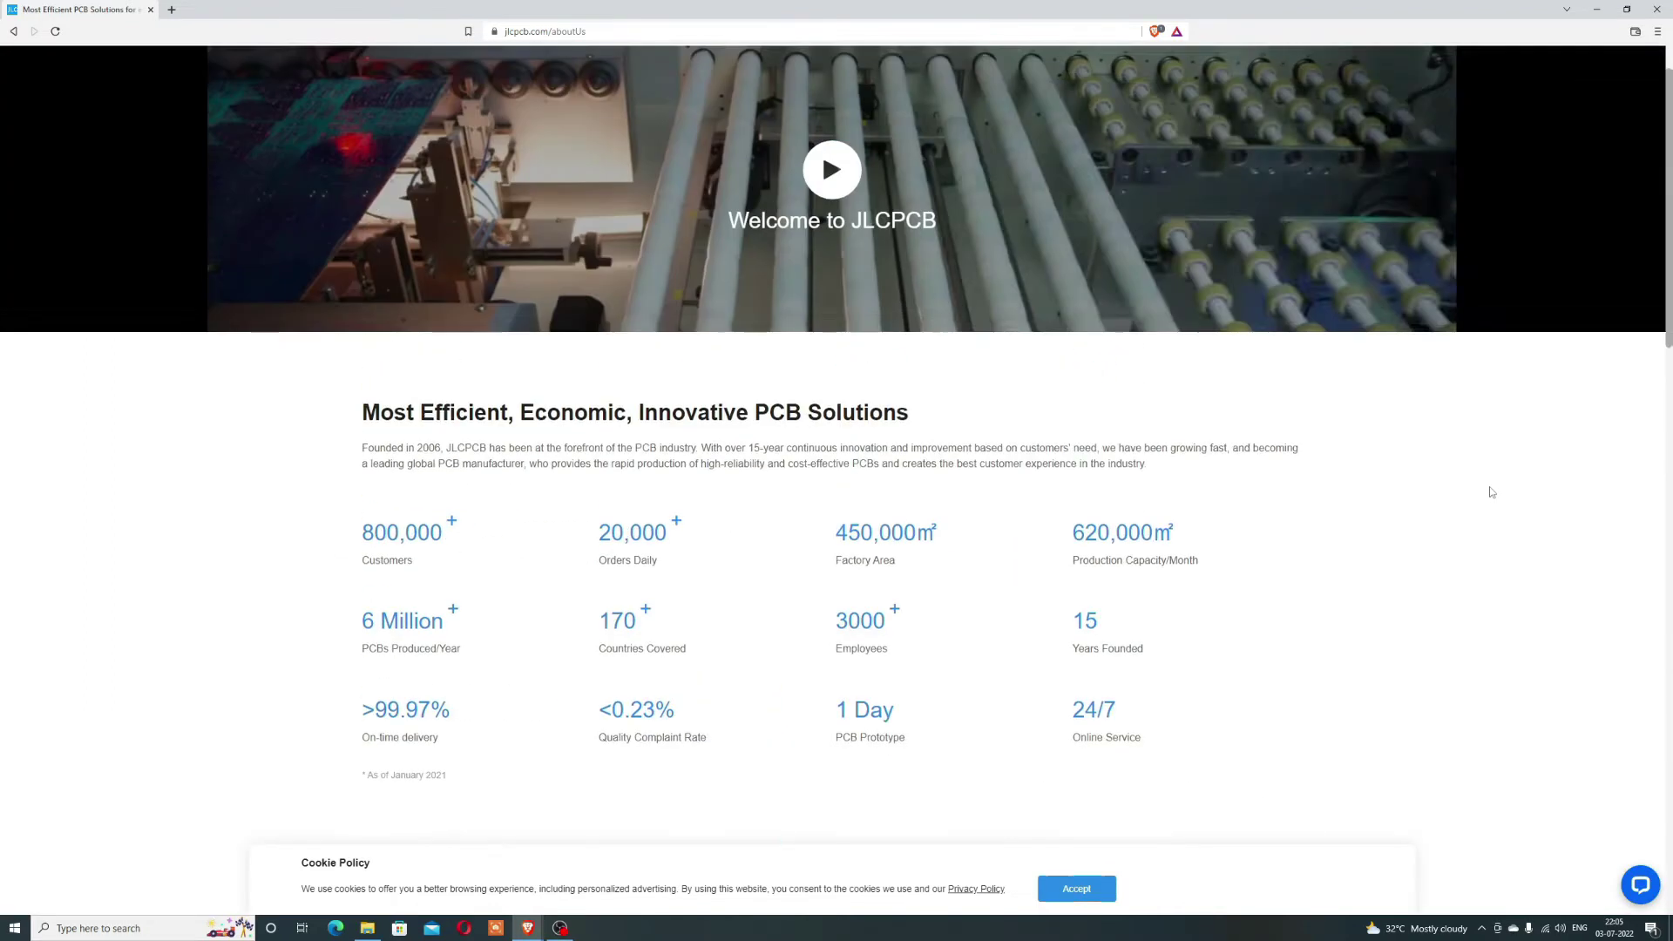
pyautogui.click(660, 95)
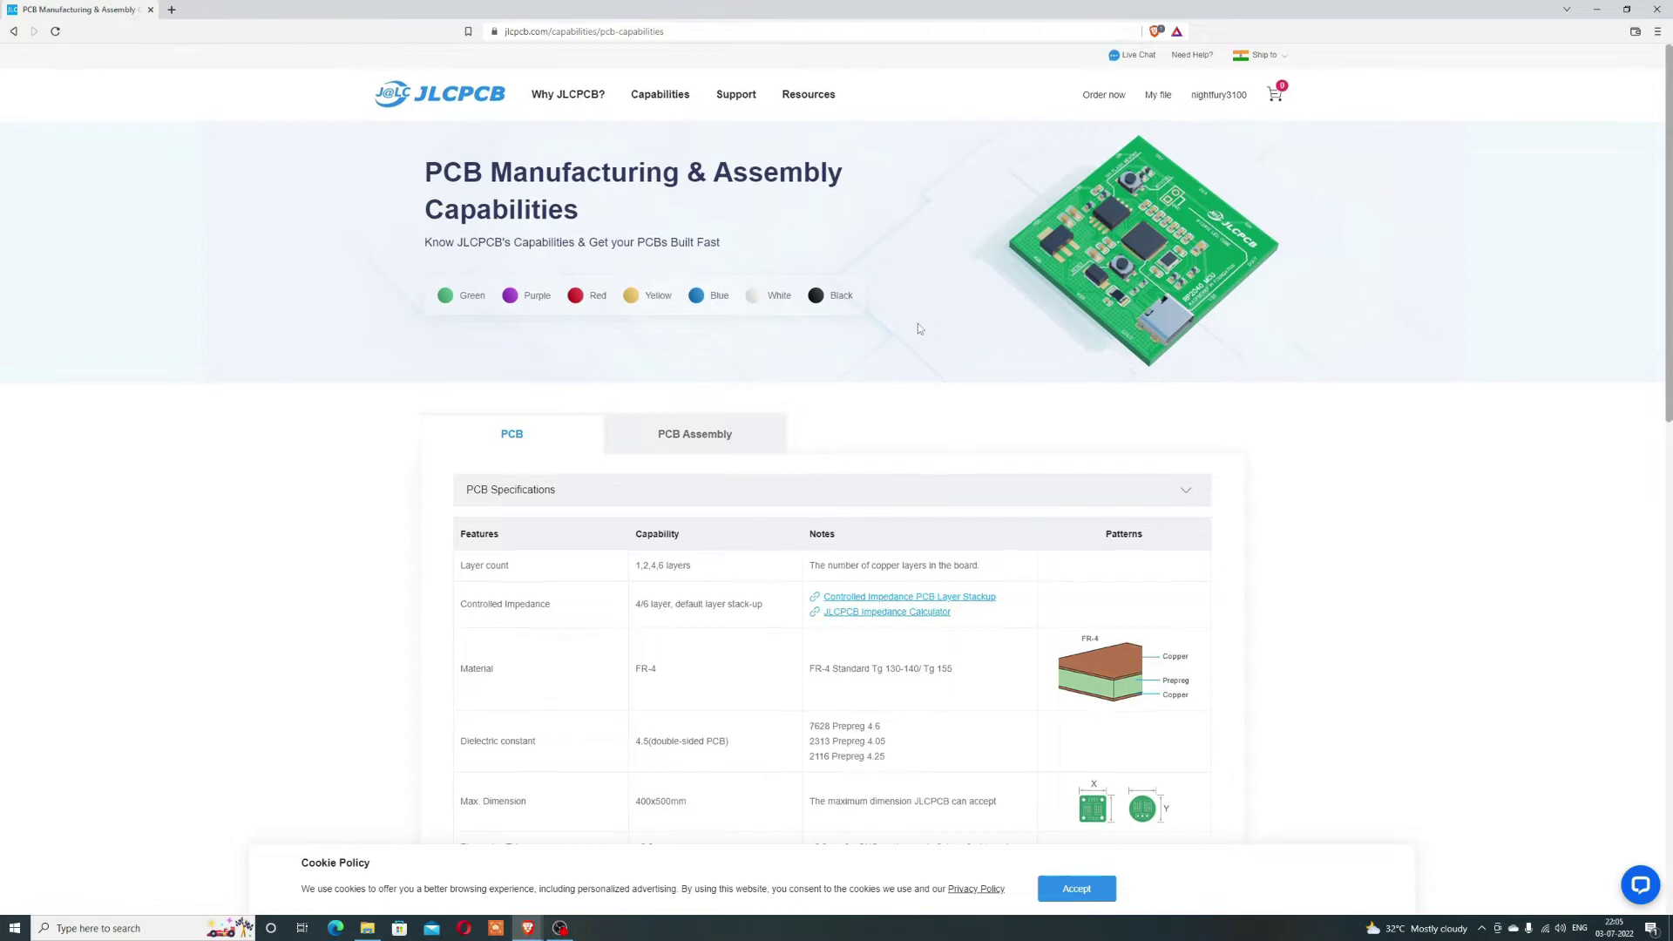
pyautogui.scroll(-2, 917, 323)
pyautogui.click(670, 242)
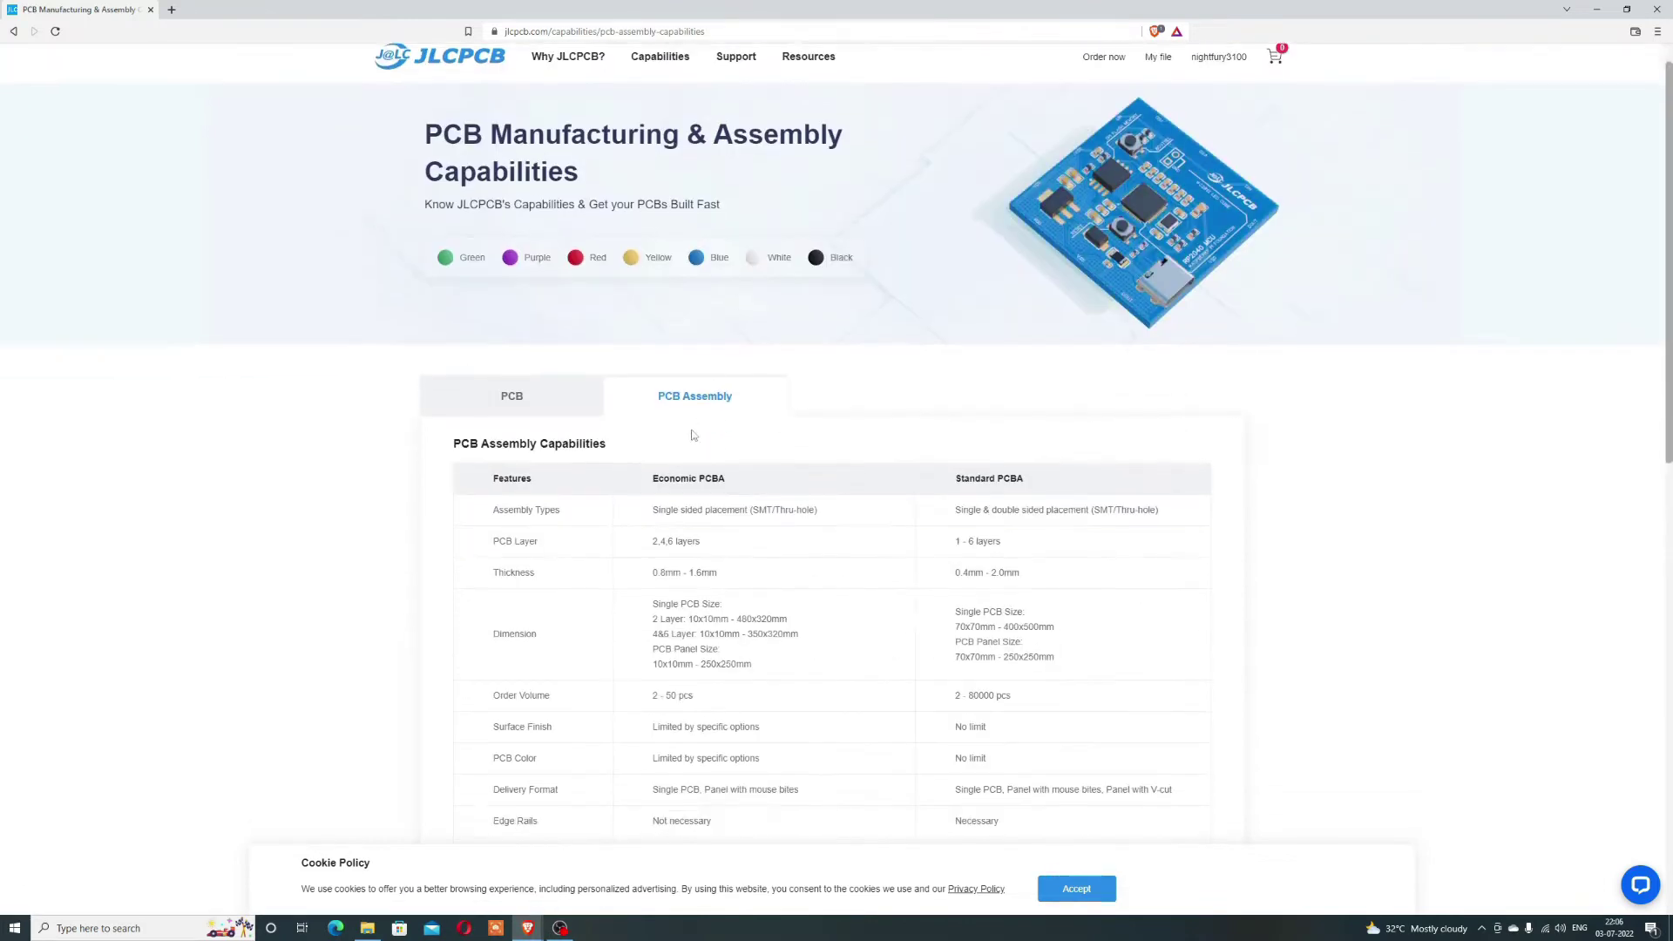
pyautogui.scroll(-1, 680, 262)
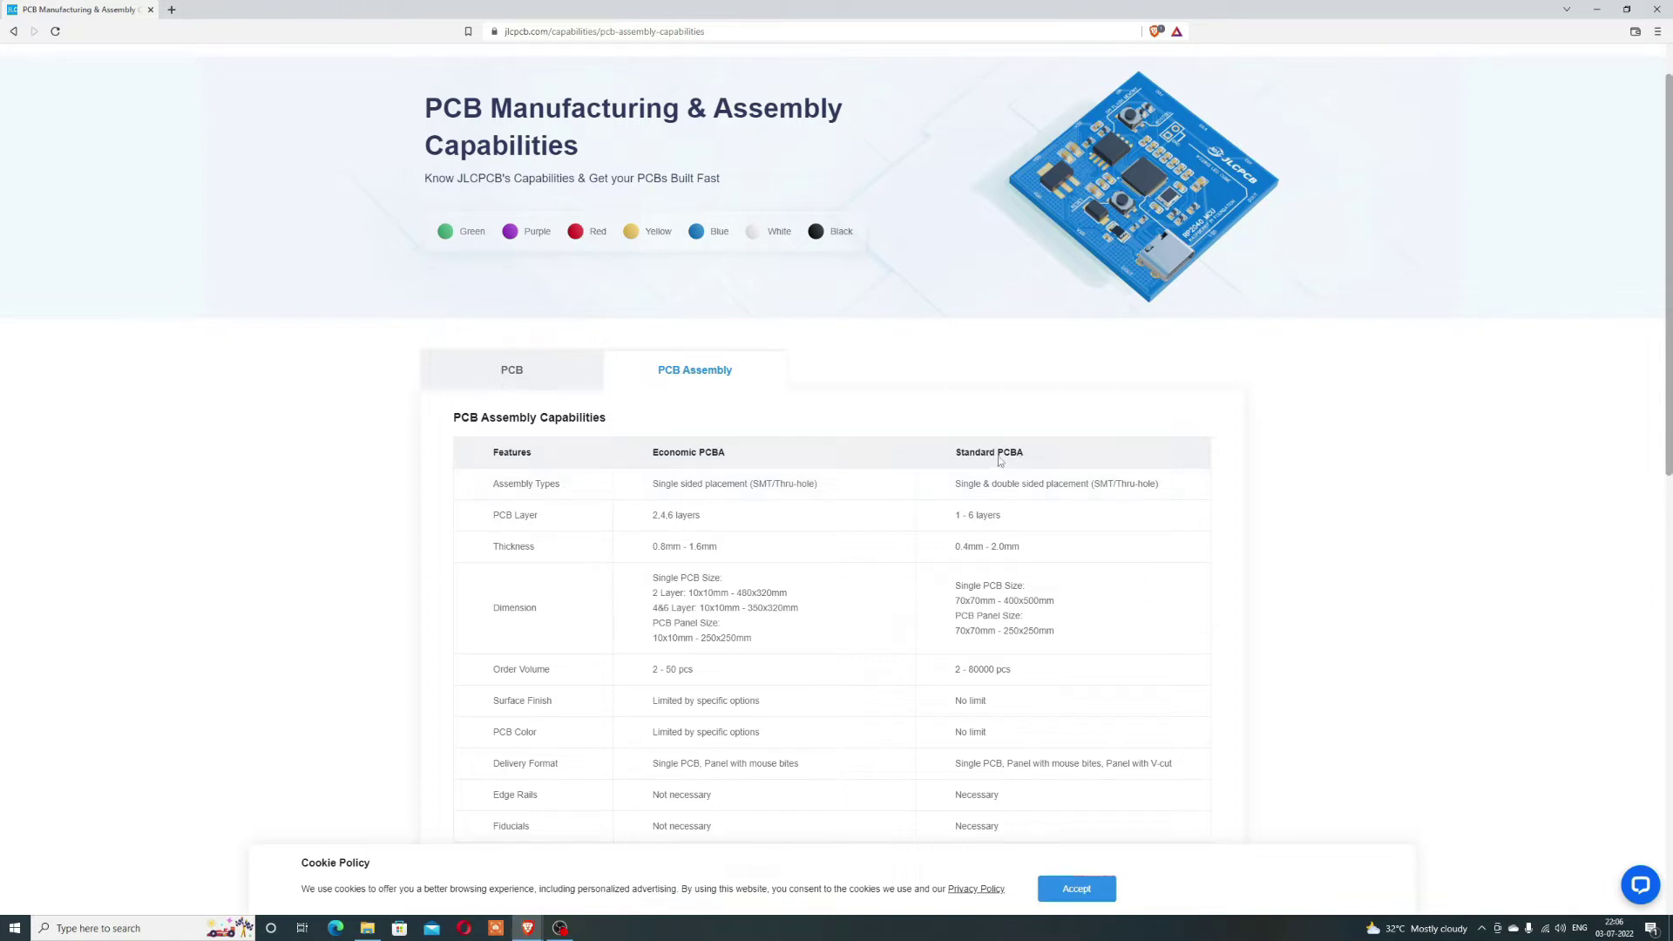
# - Highlight the double-sided placement assembly type and accept the cookie policy
pyautogui.moveTo(1129, 486); pyautogui.dragTo(981, 495)
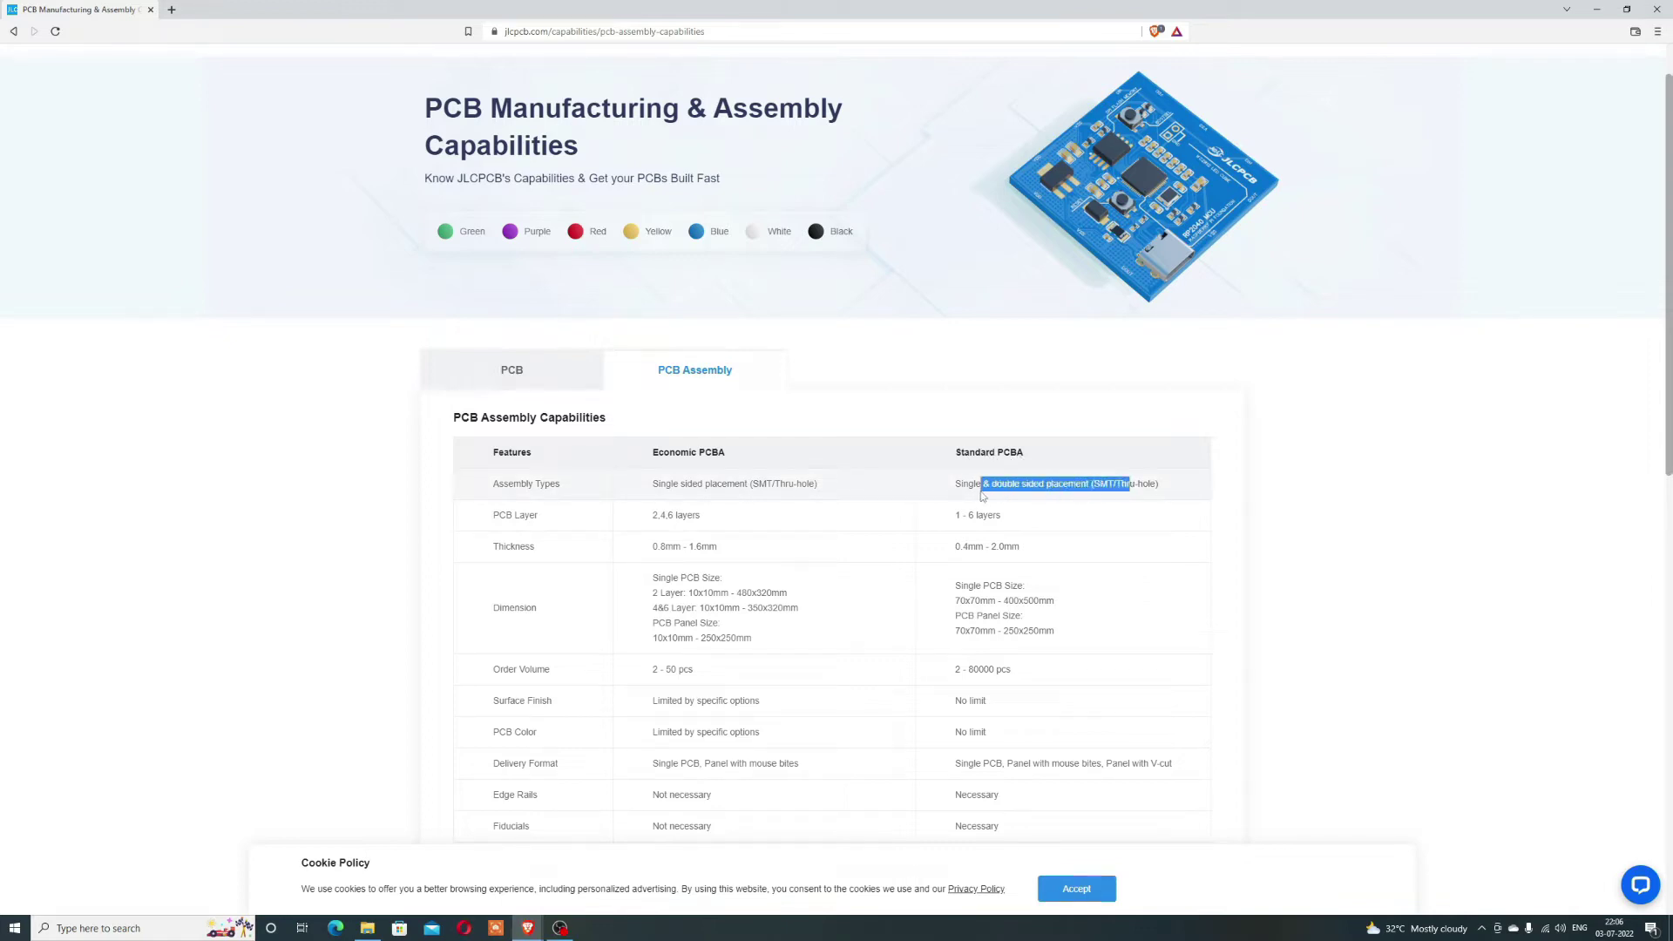
pyautogui.click(1128, 493)
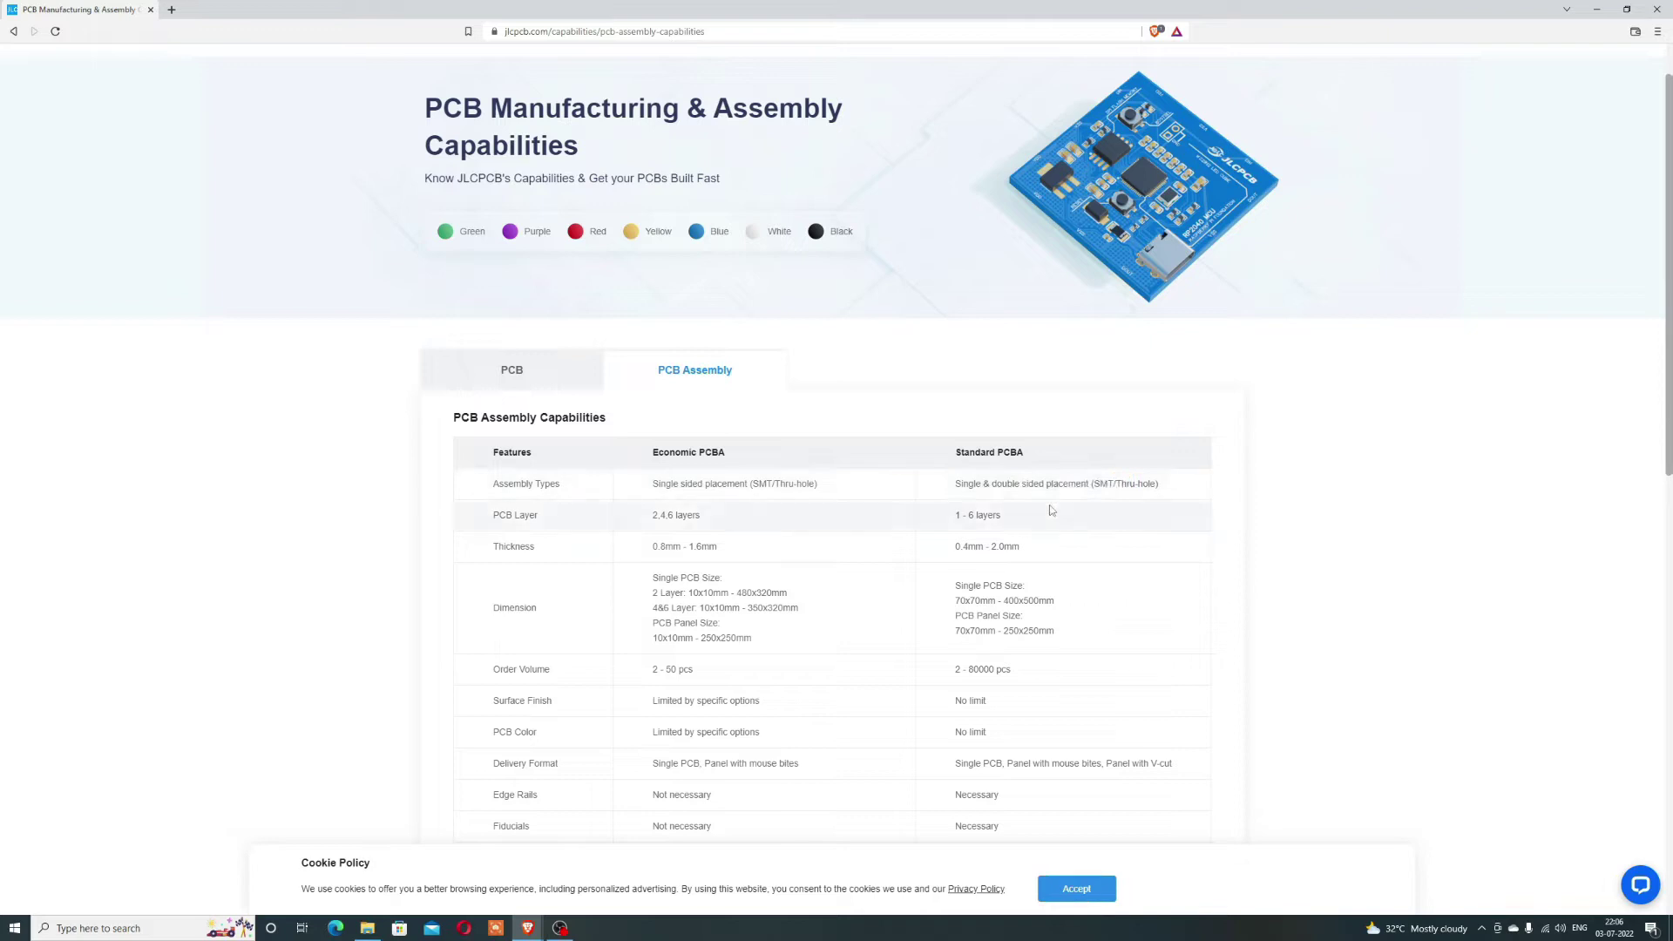
pyautogui.scroll(-1, 1109, 507)
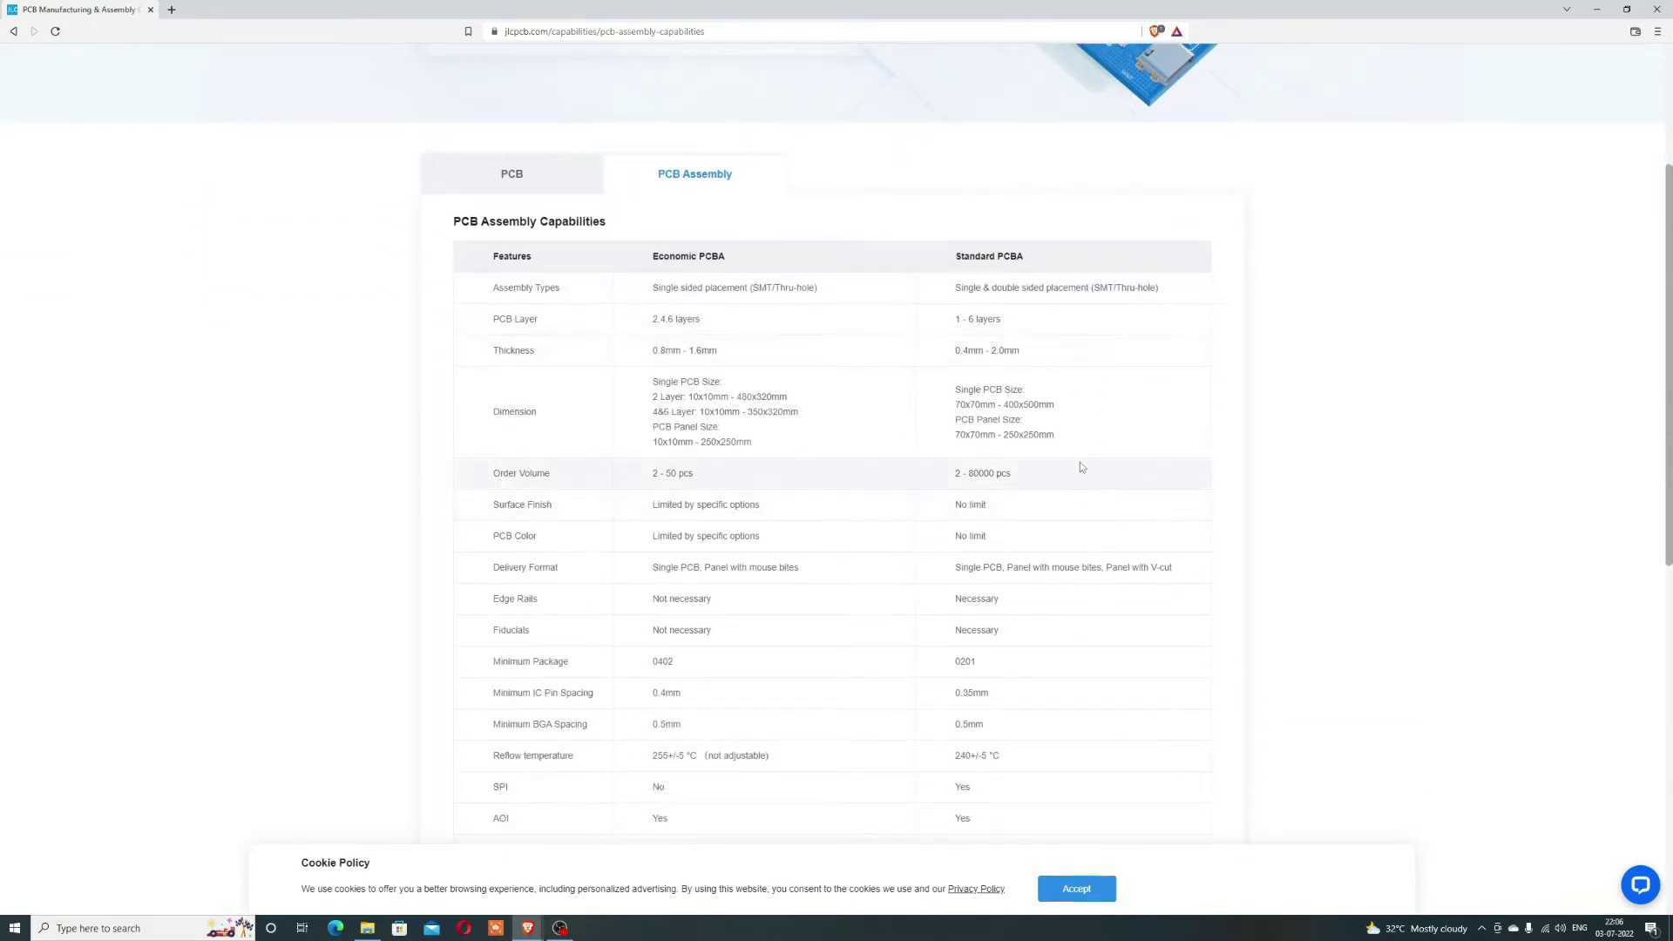
pyautogui.scroll(-2, 1080, 467)
pyautogui.scroll(-2, 1079, 464)
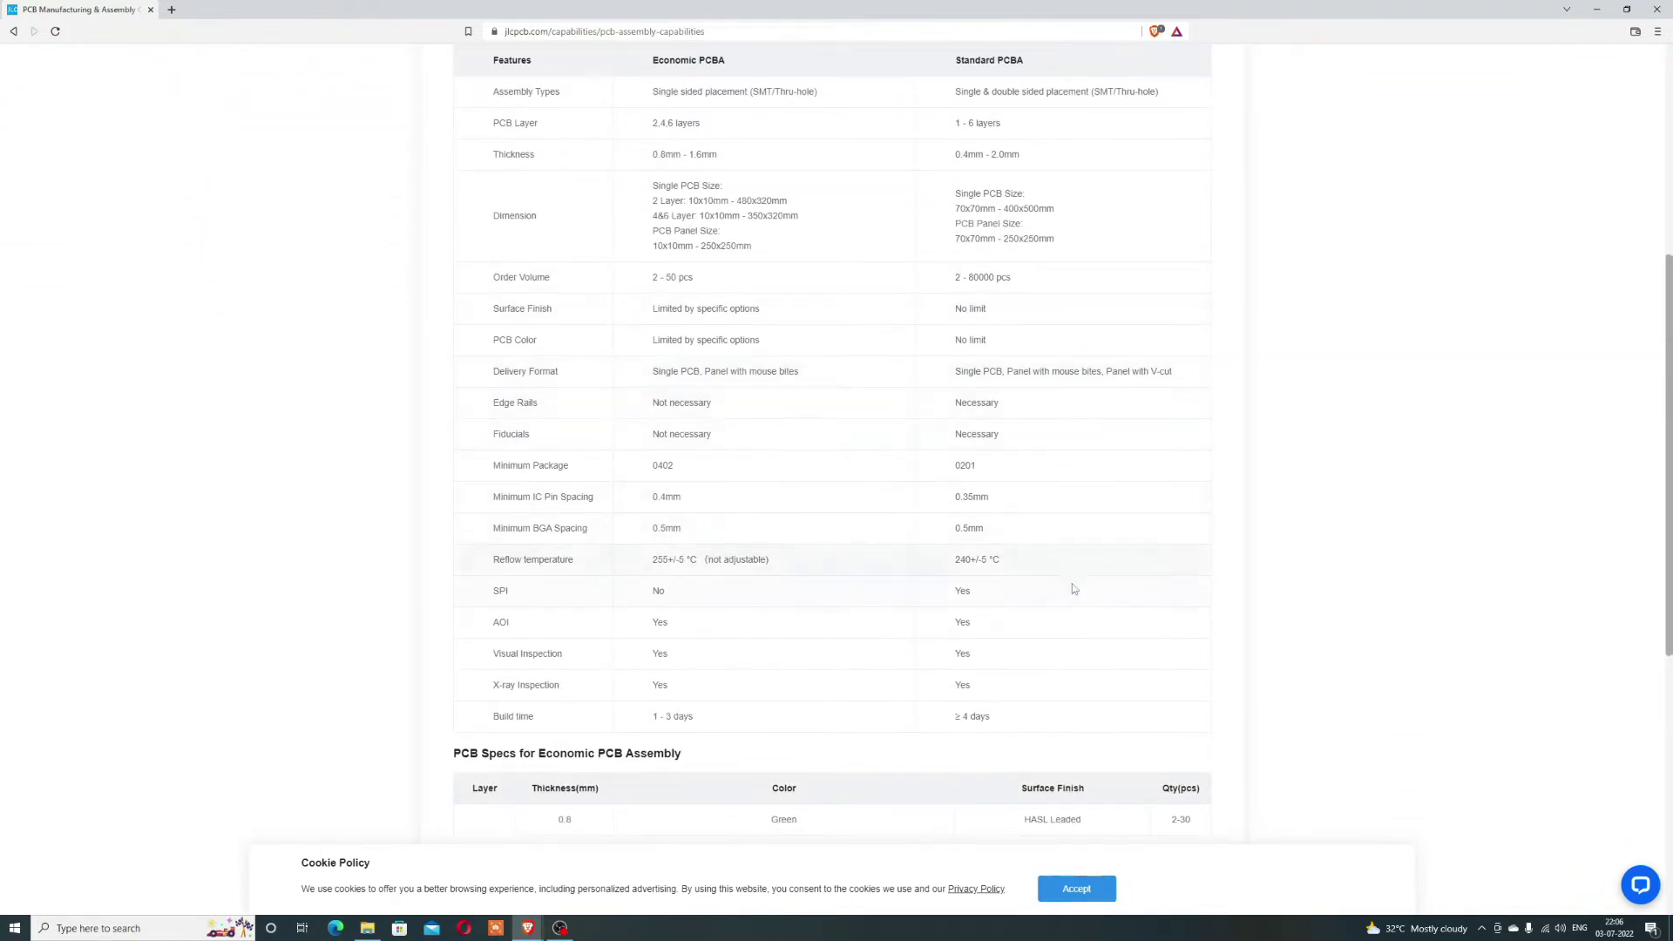
pyautogui.scroll(-2, 1064, 616)
pyautogui.scroll(-2, 1069, 629)
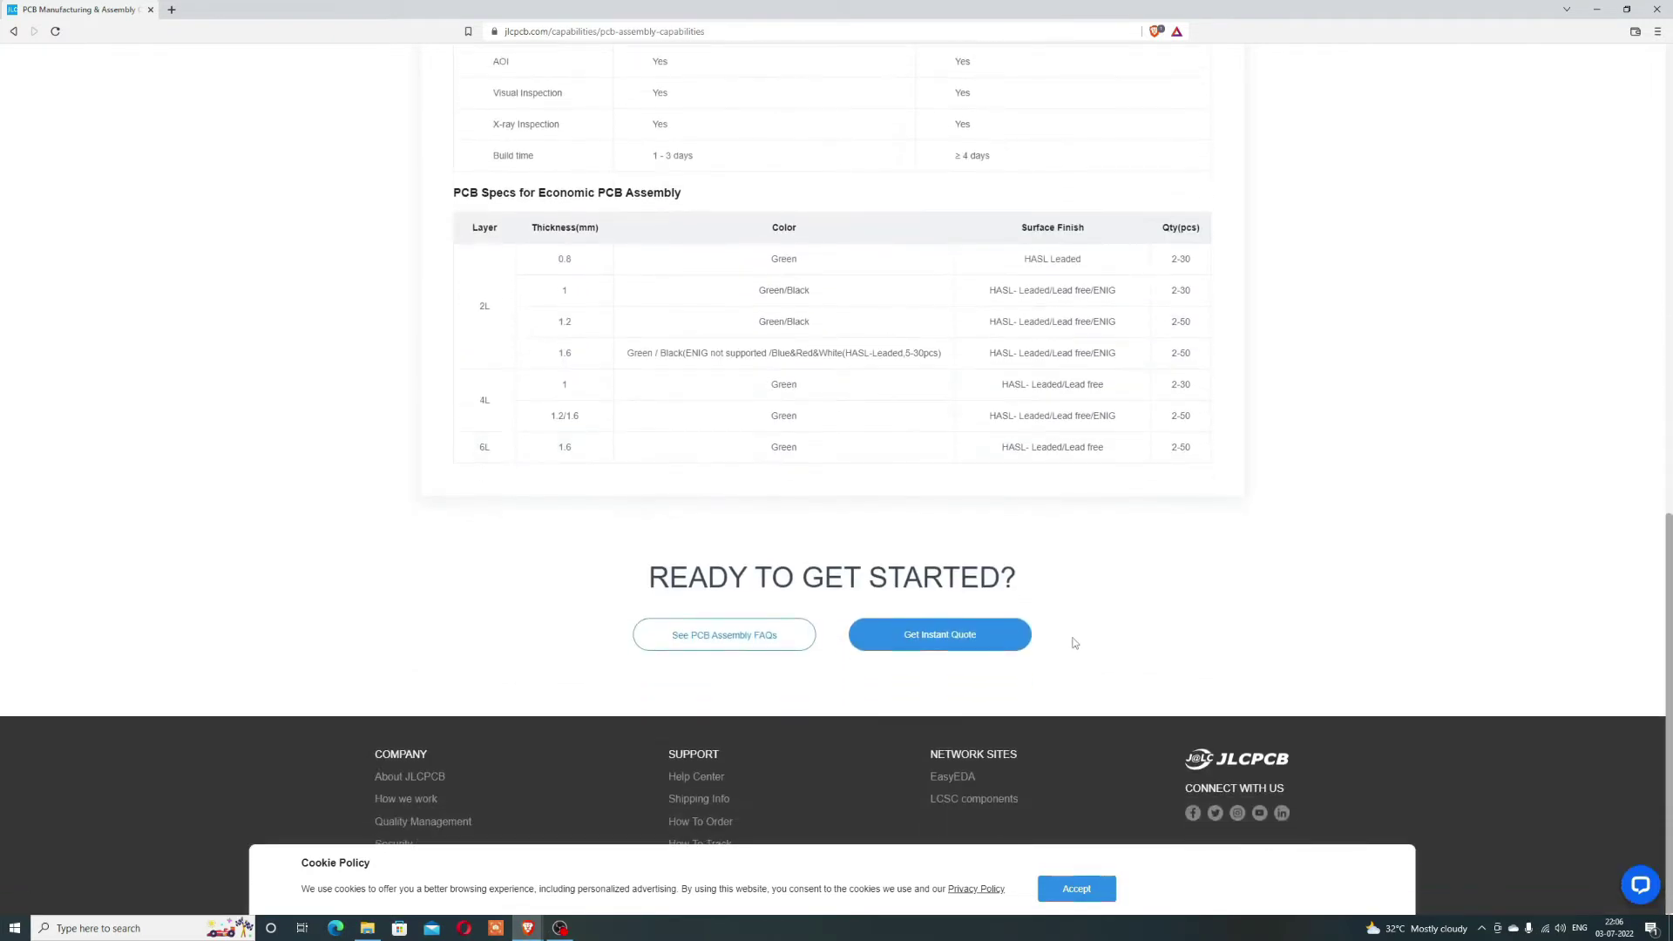
pyautogui.click(1071, 889)
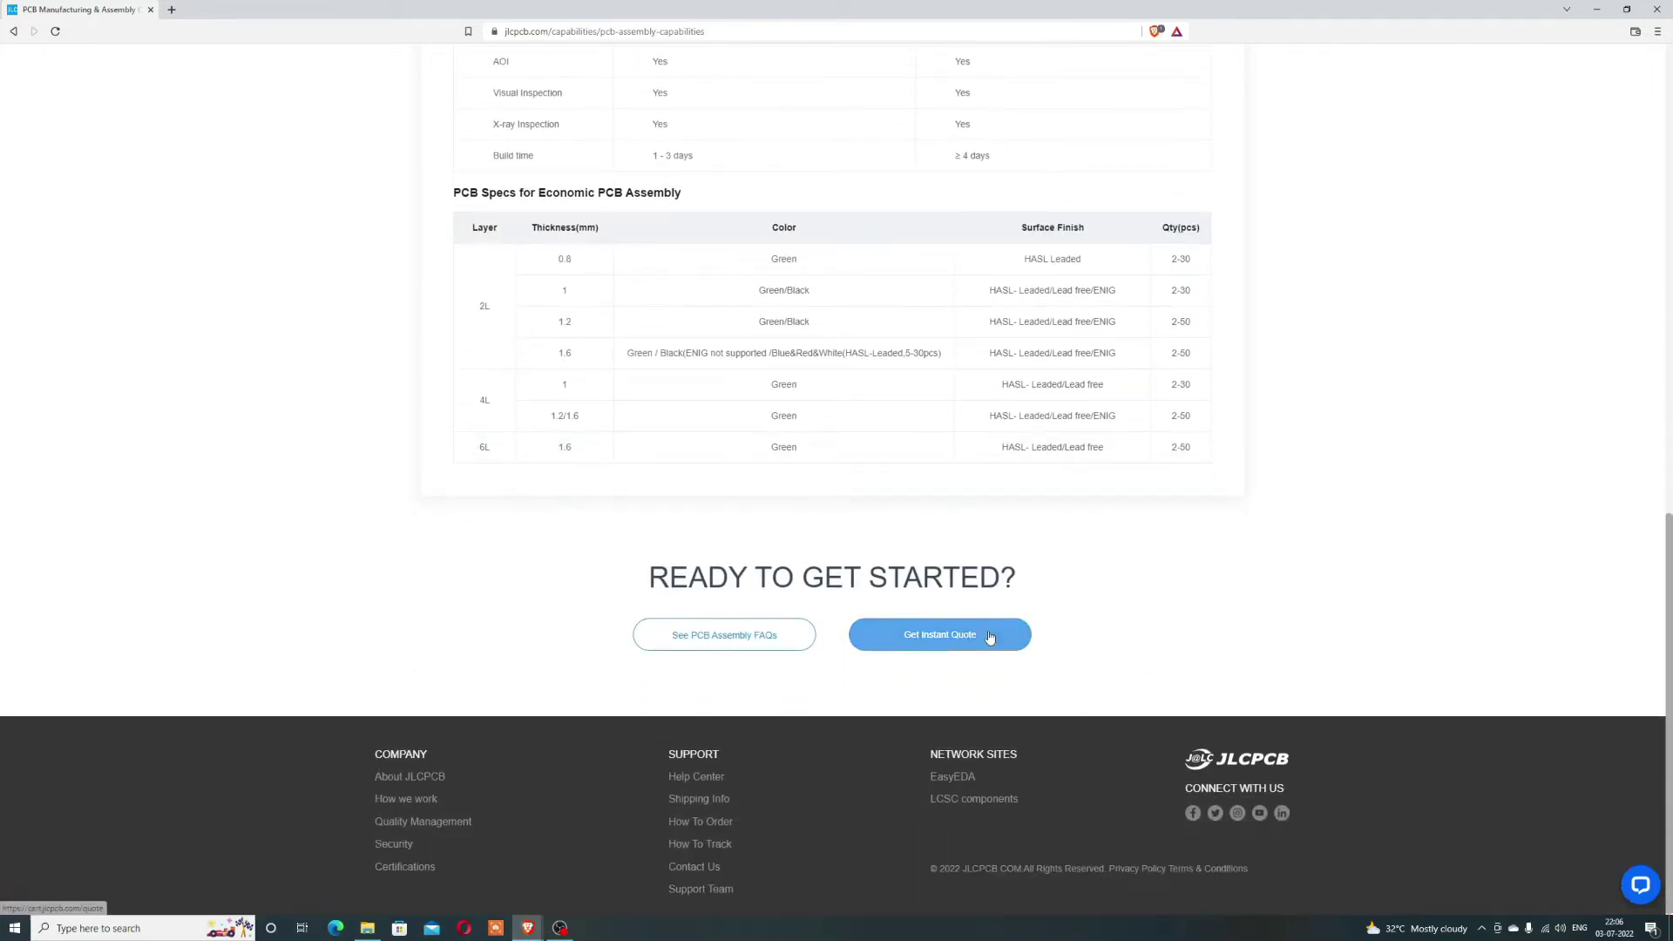
pyautogui.scroll(3, 1020, 640)
pyautogui.scroll(5, 1093, 611)
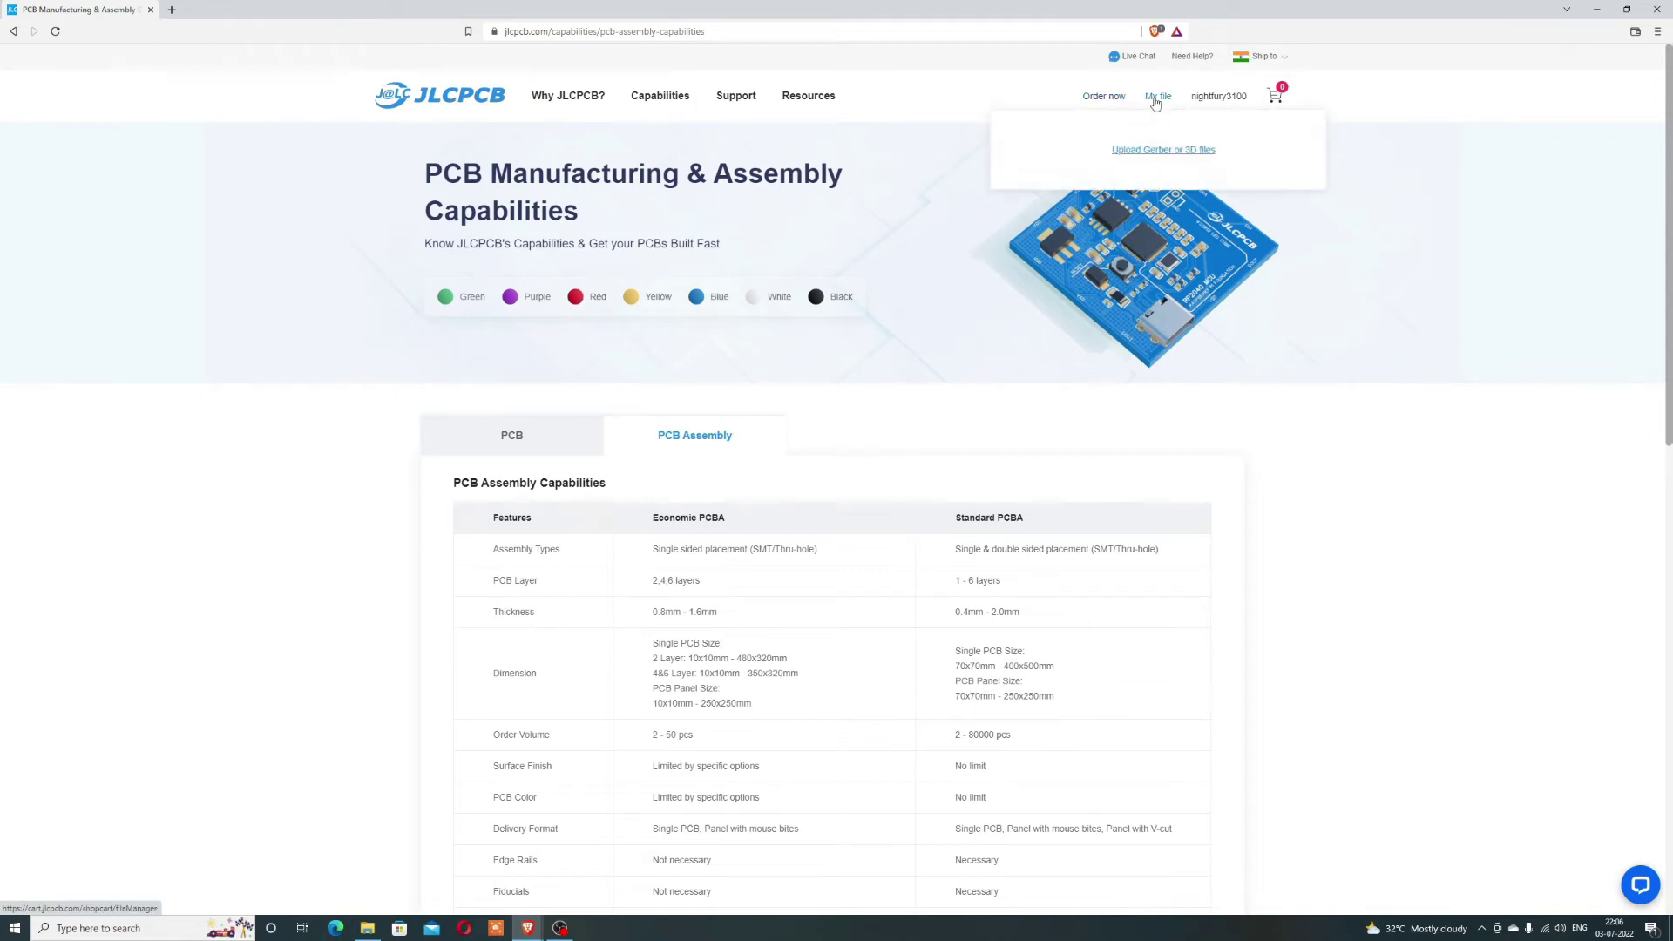
pyautogui.moveTo(1219, 96)
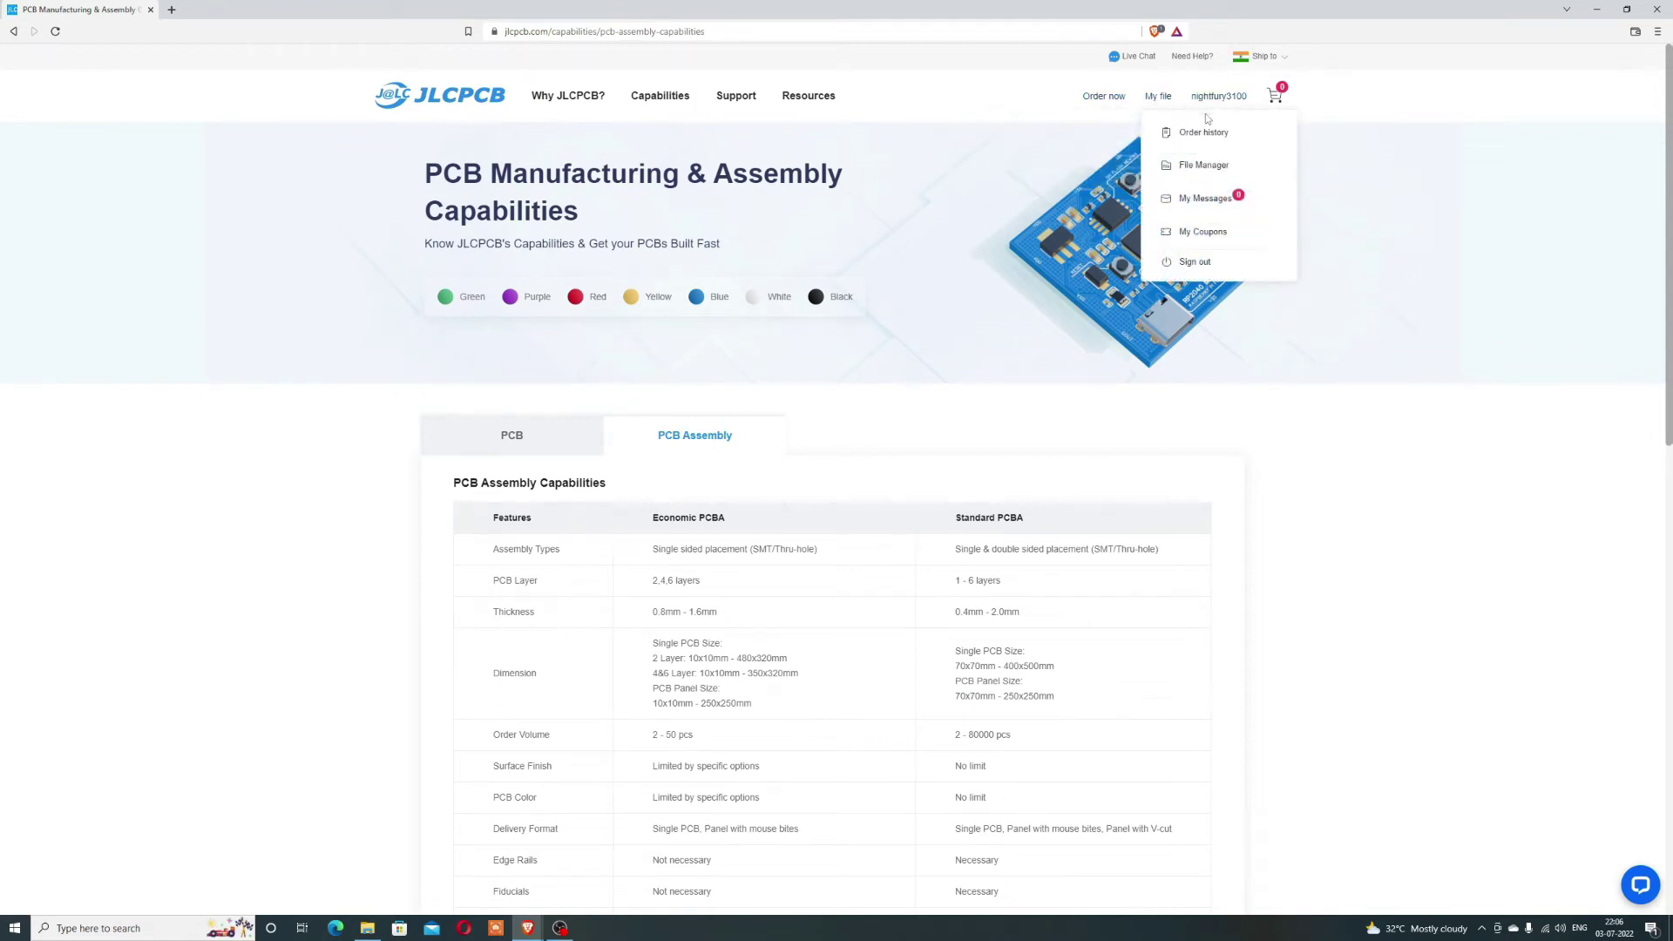
pyautogui.click(1211, 172)
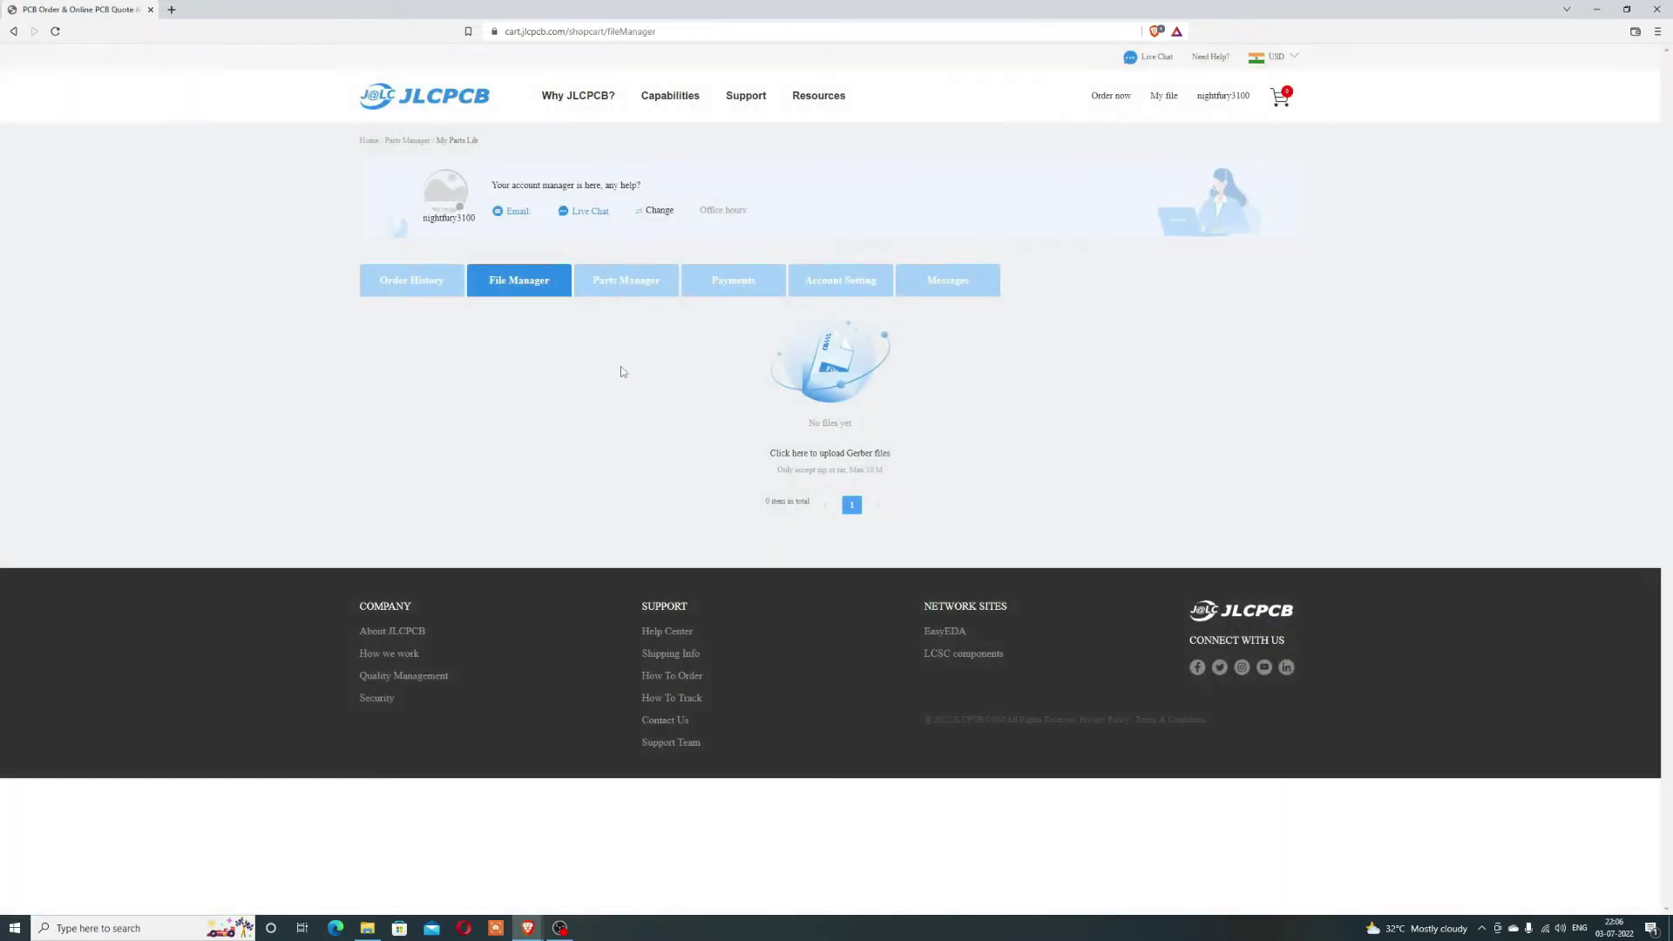
pyautogui.click(443, 286)
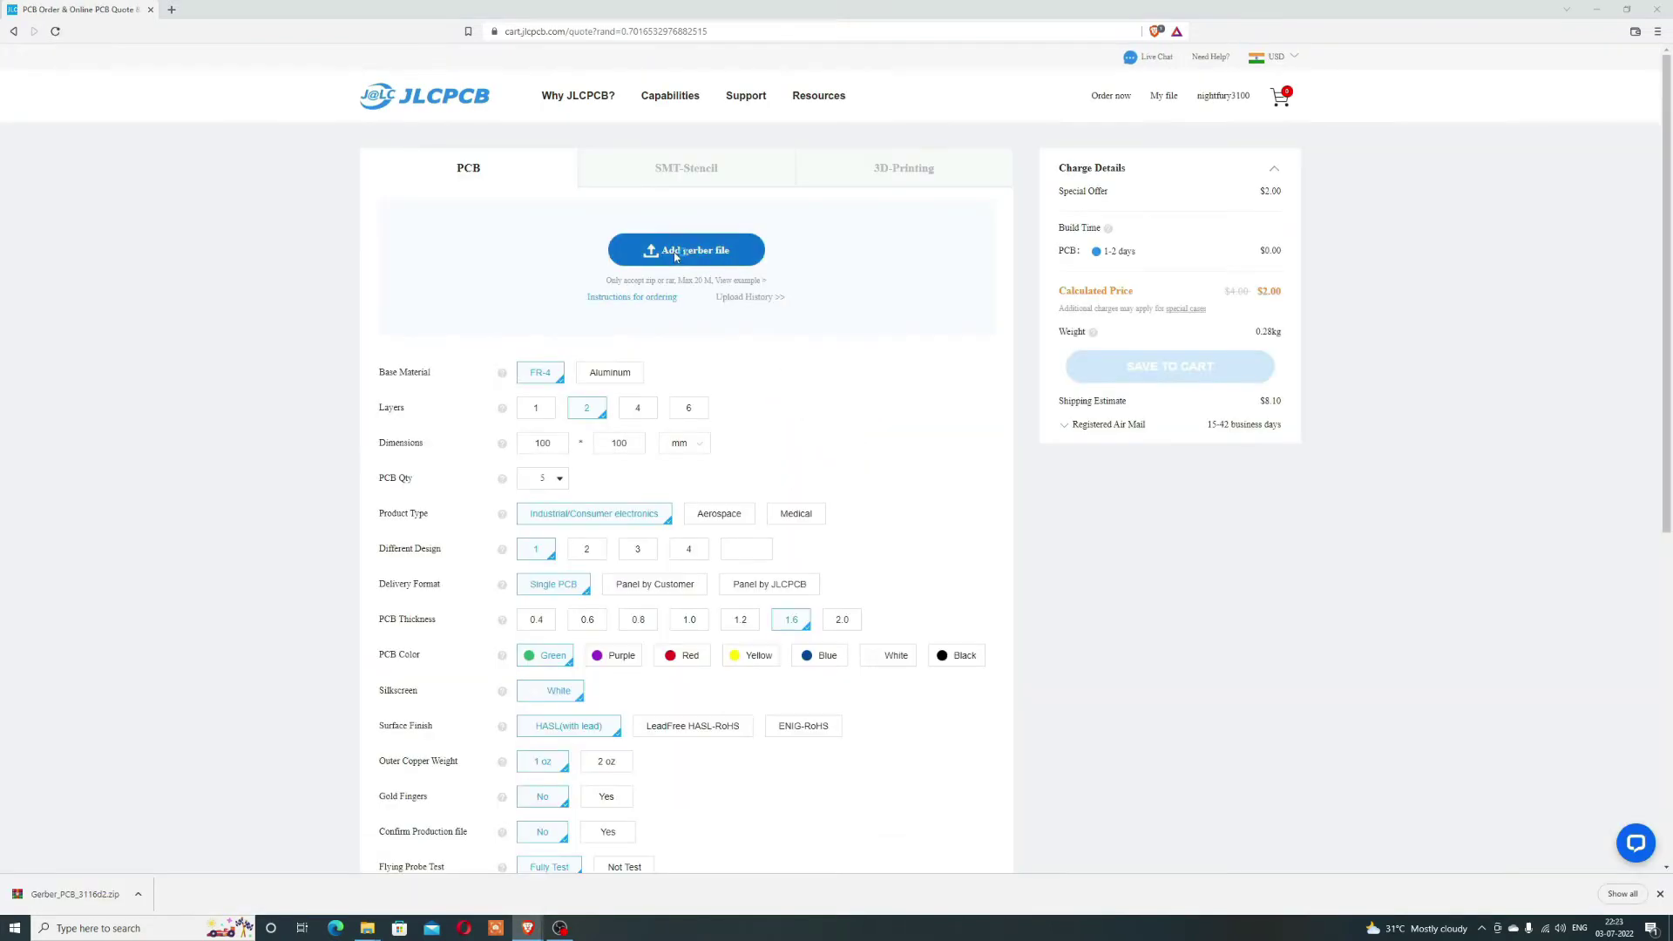
pyautogui.click(654, 250)
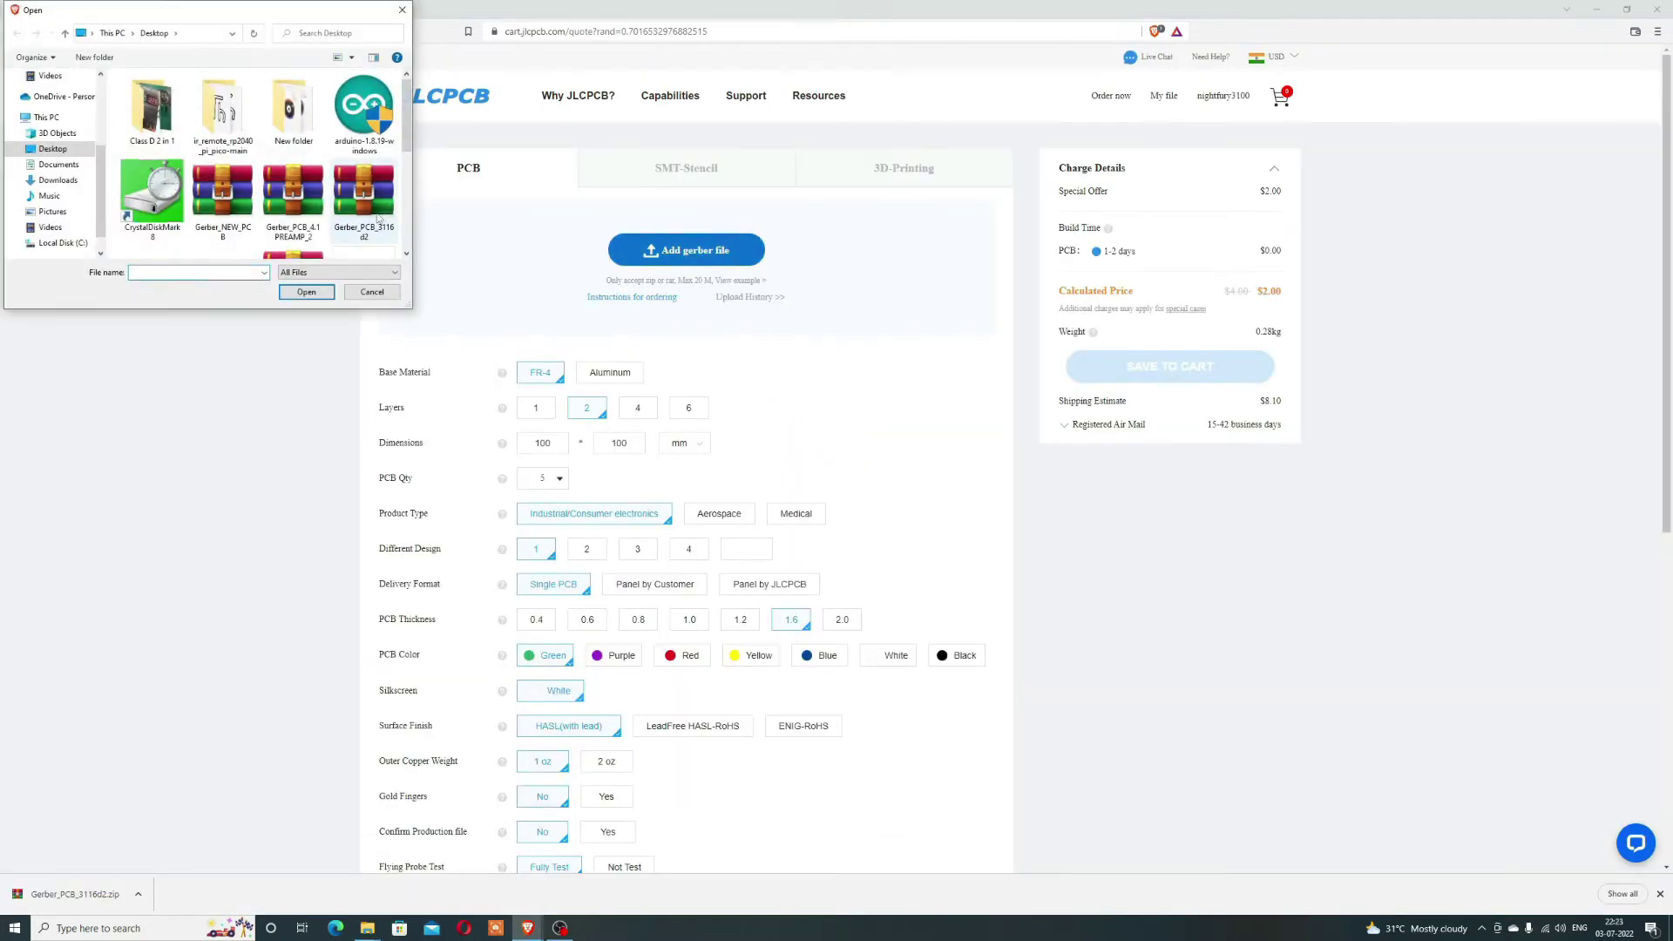
pyautogui.click(364, 197)
pyautogui.click(307, 292)
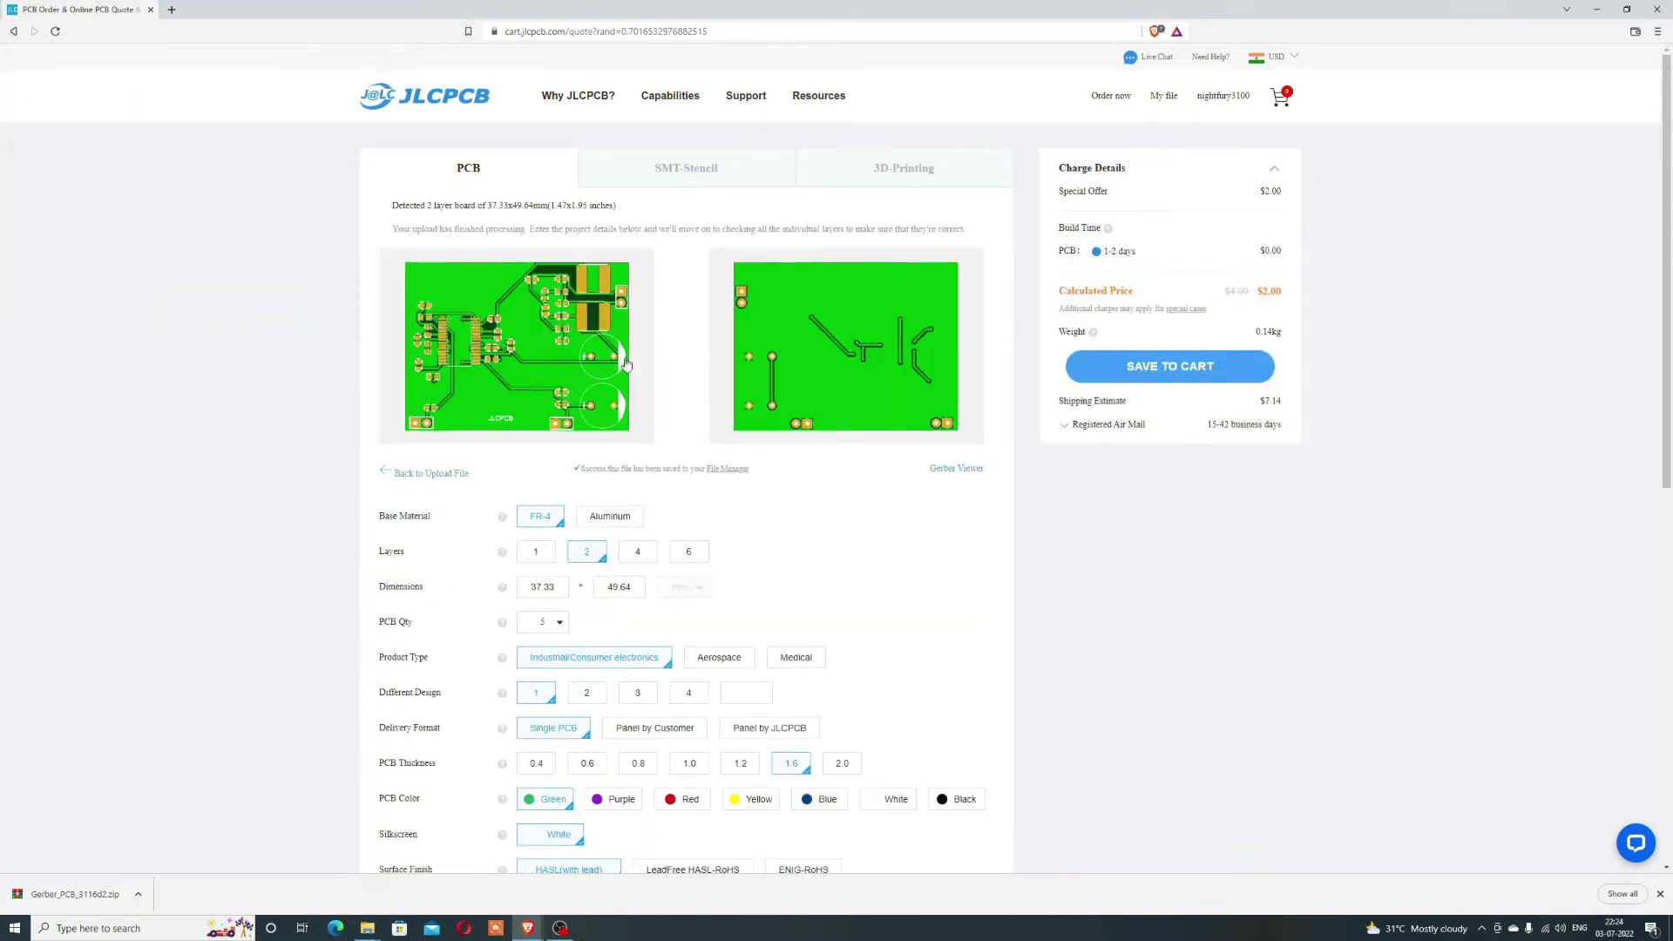
pyautogui.scroll(-2, 593, 352)
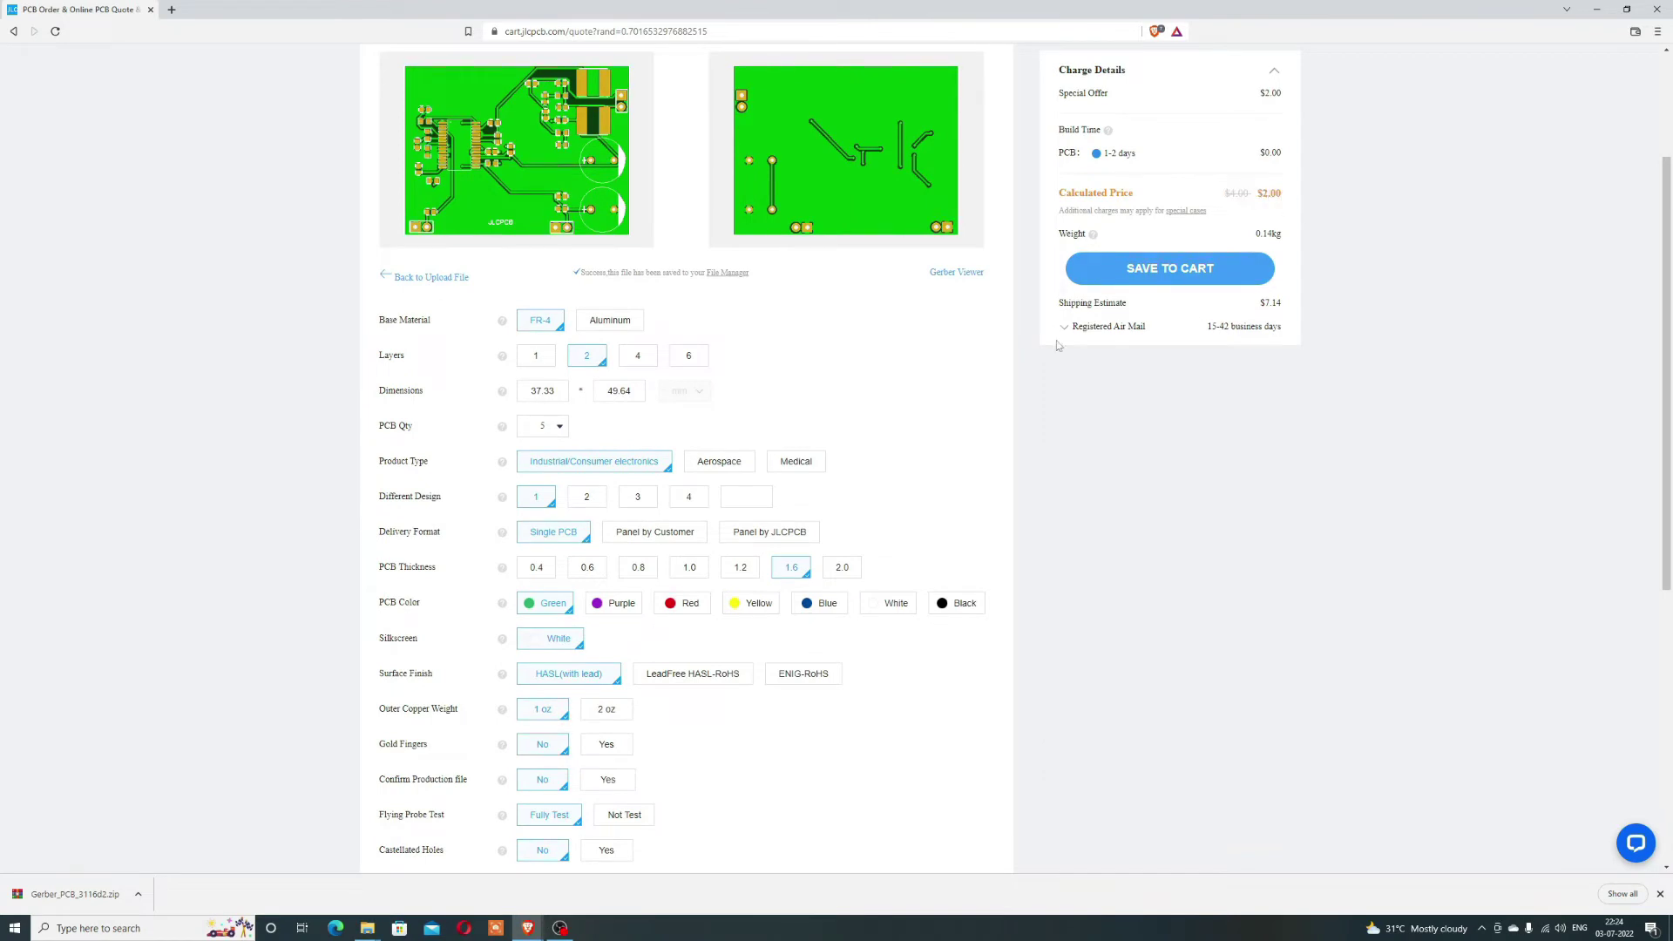
pyautogui.scroll(-2, 745, 350)
pyautogui.scroll(-1, 746, 349)
# - Try purple and red board colours, settling on black
pyautogui.click(616, 342)
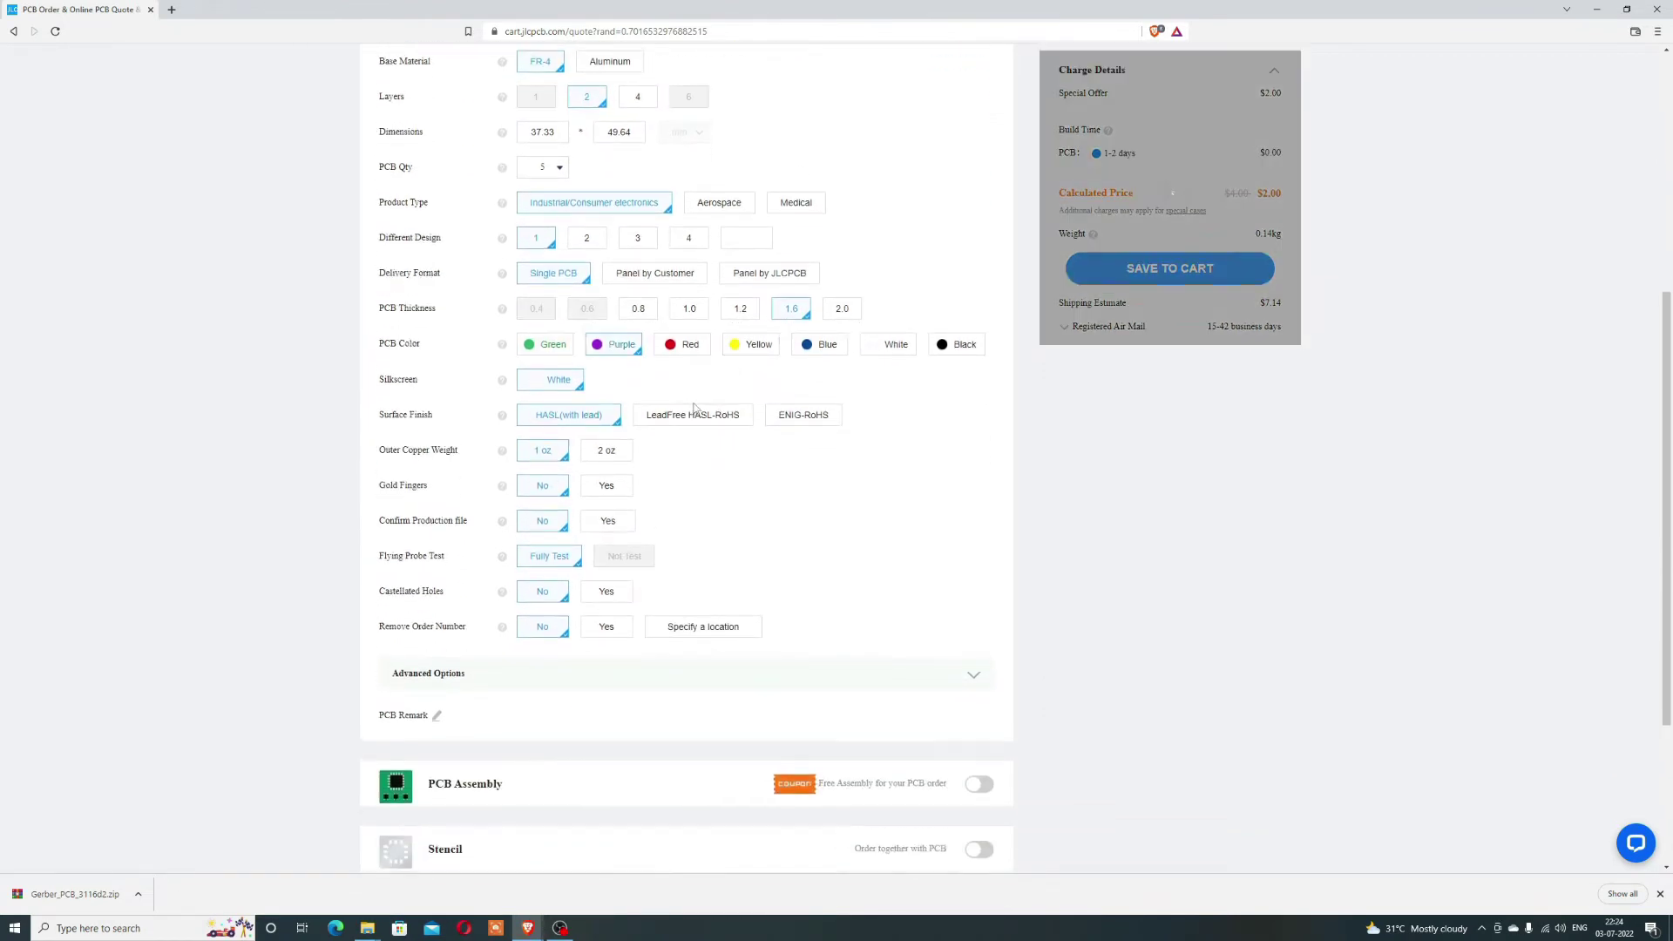
pyautogui.scroll(1, 688, 420)
pyautogui.click(685, 538)
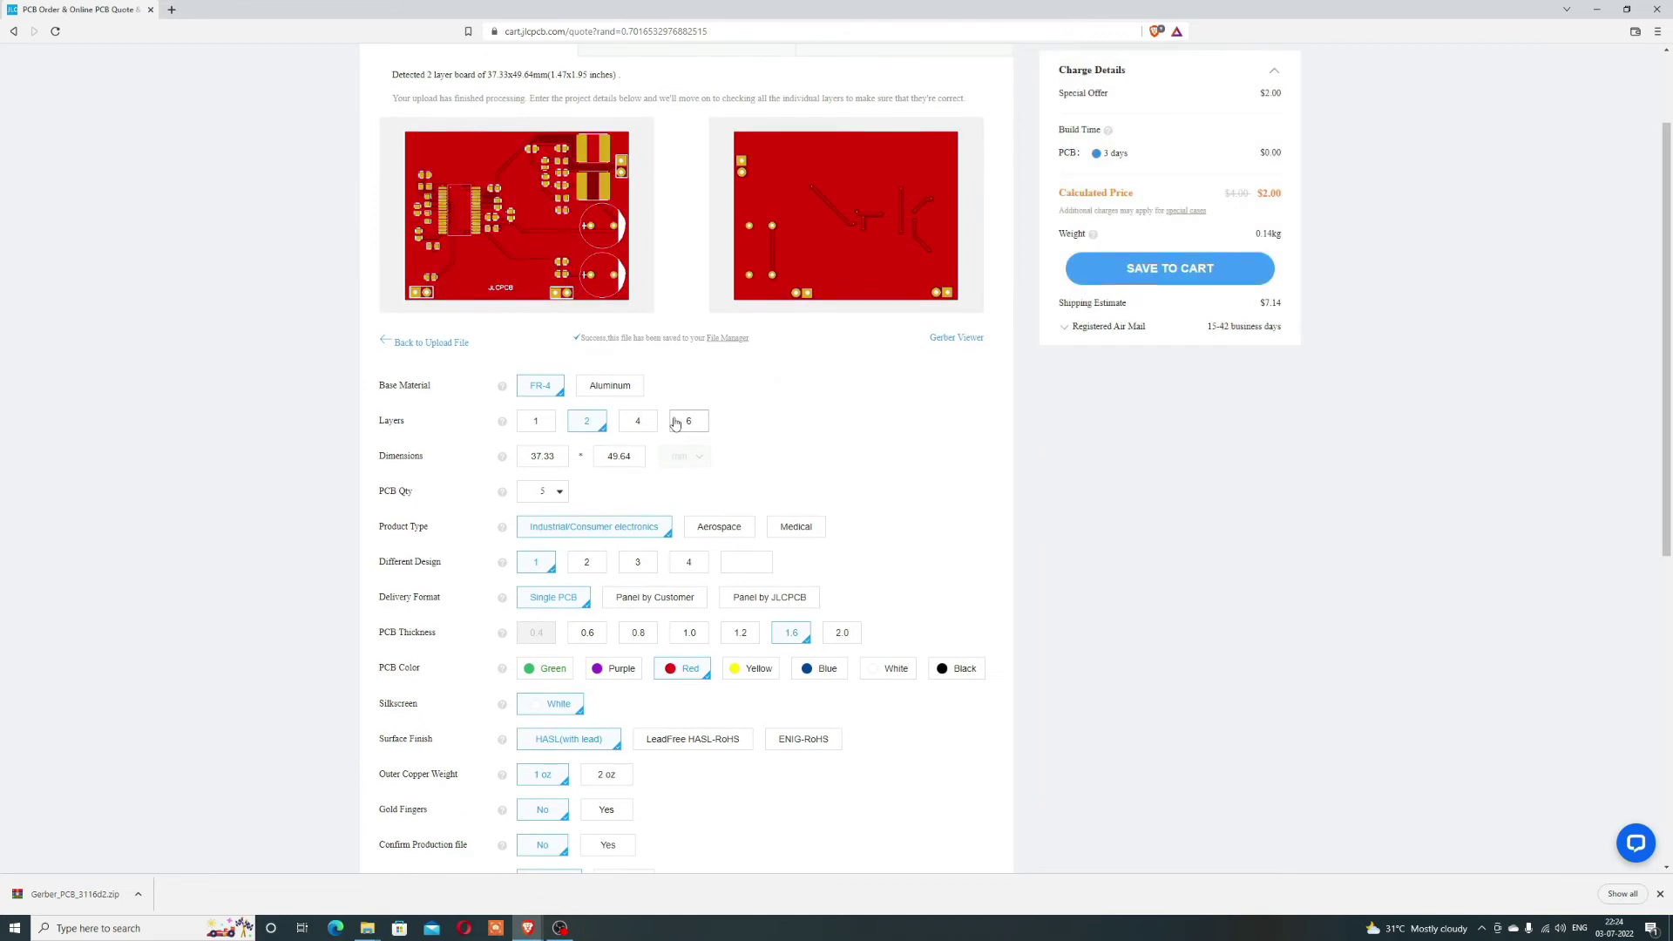
pyautogui.click(961, 538)
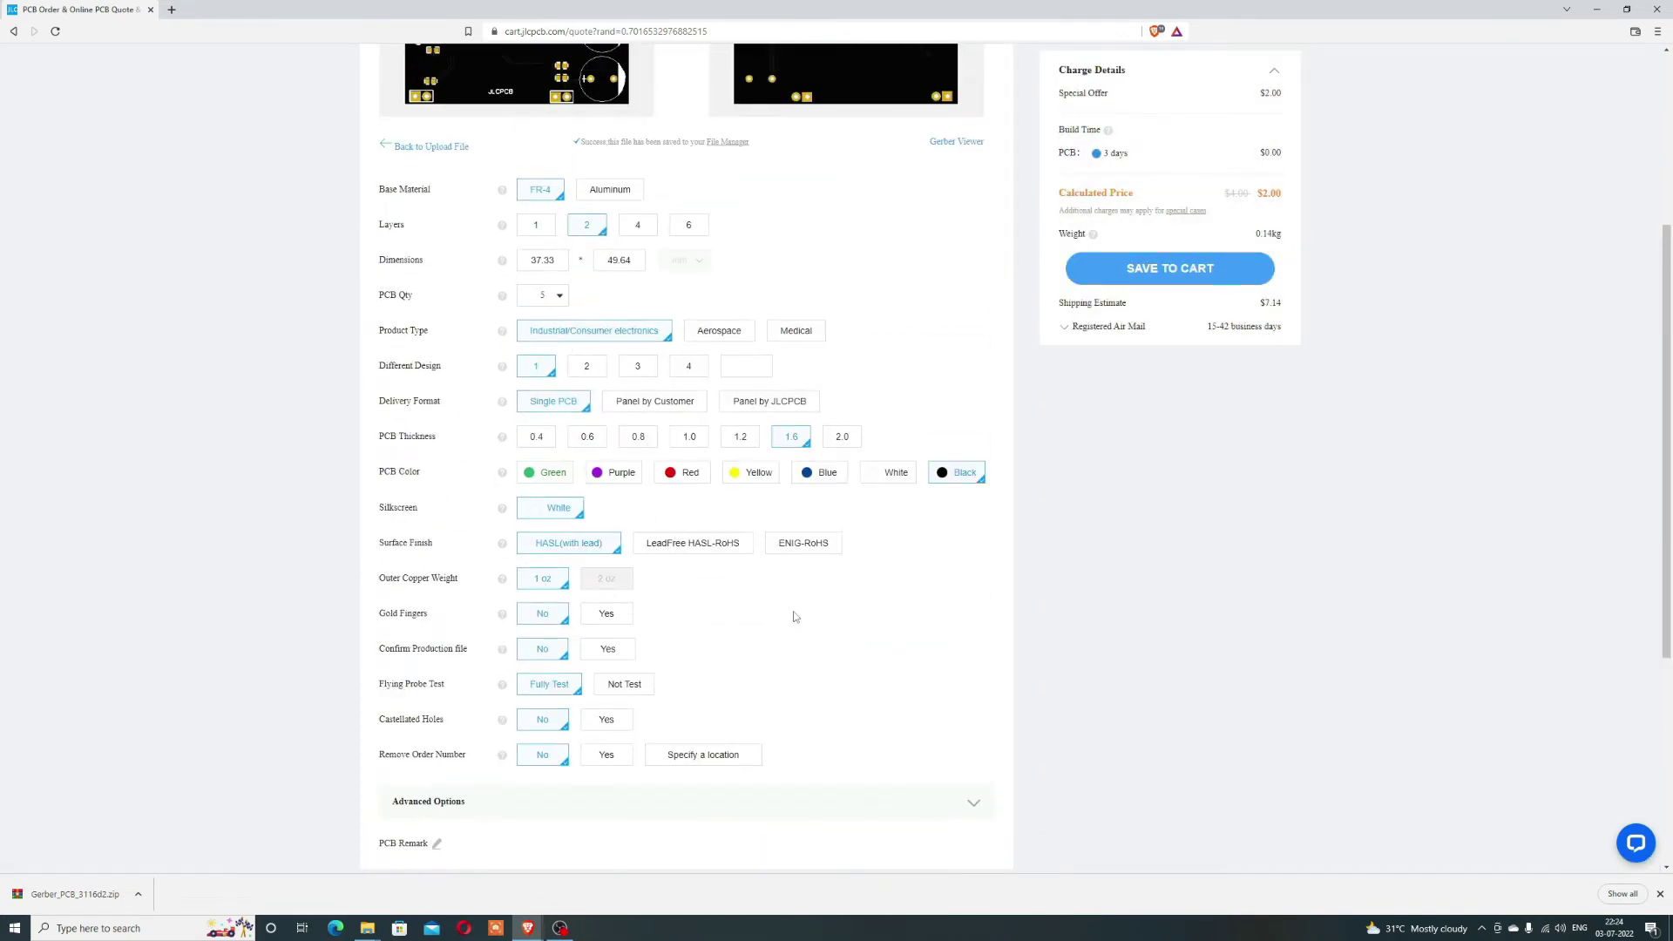
pyautogui.scroll(-1, 597, 472)
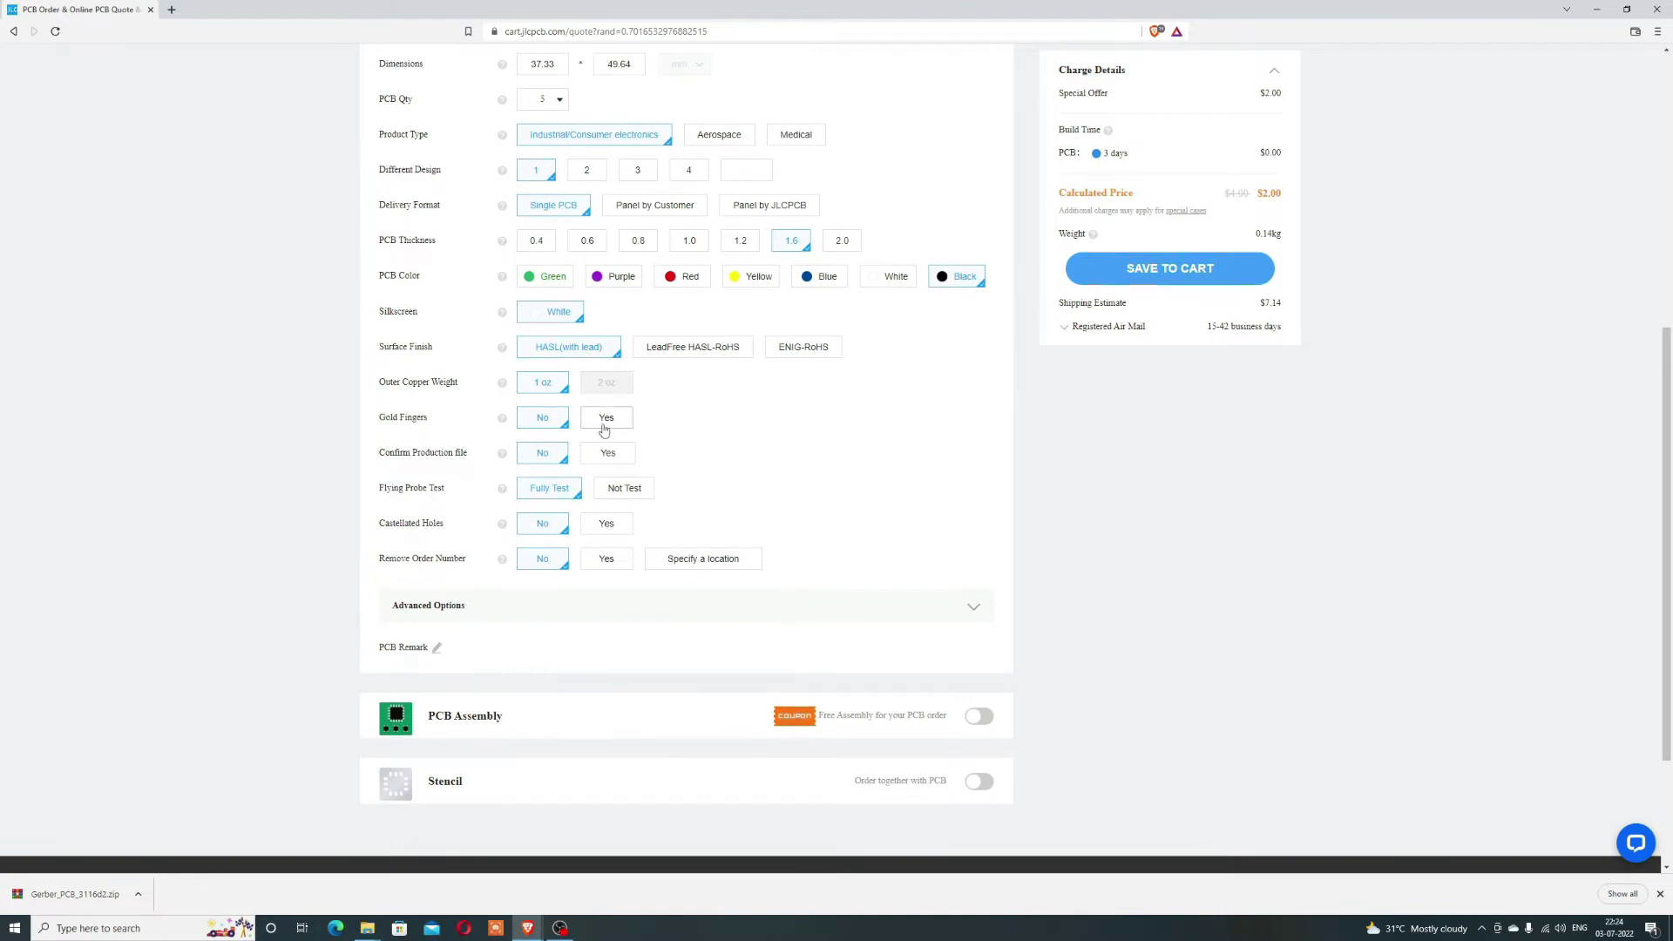
pyautogui.scroll(1, 818, 474)
# - Try a quantity of 10 boards, then return to 5
pyautogui.click(559, 165)
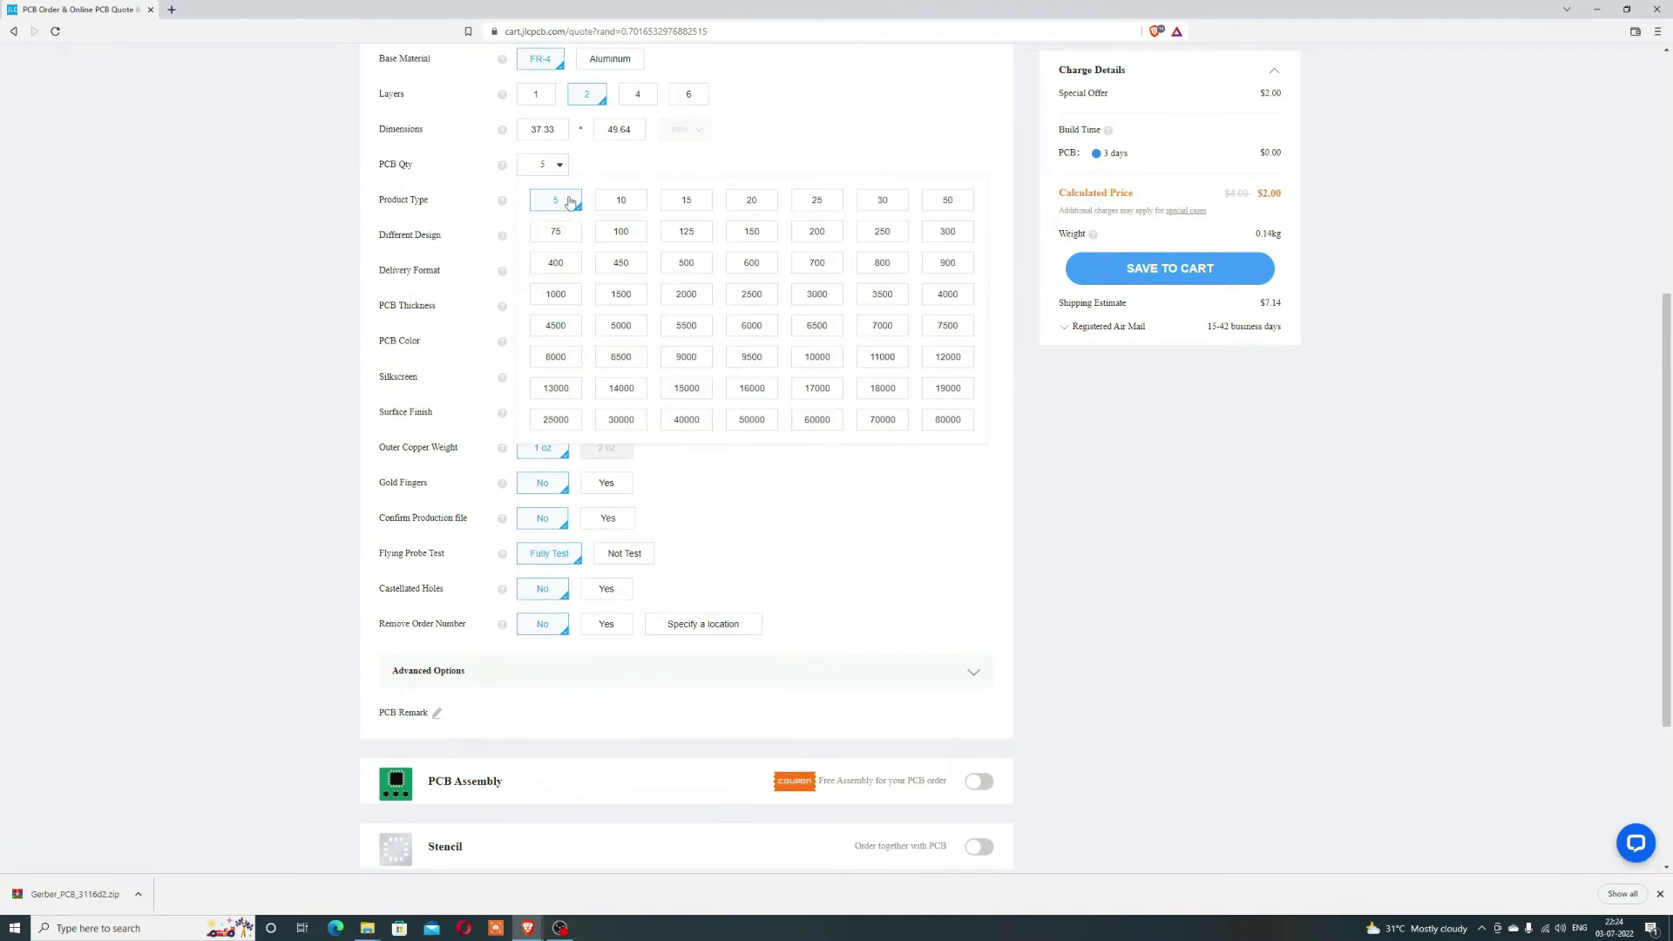
pyautogui.click(622, 201)
pyautogui.scroll(1, 627, 229)
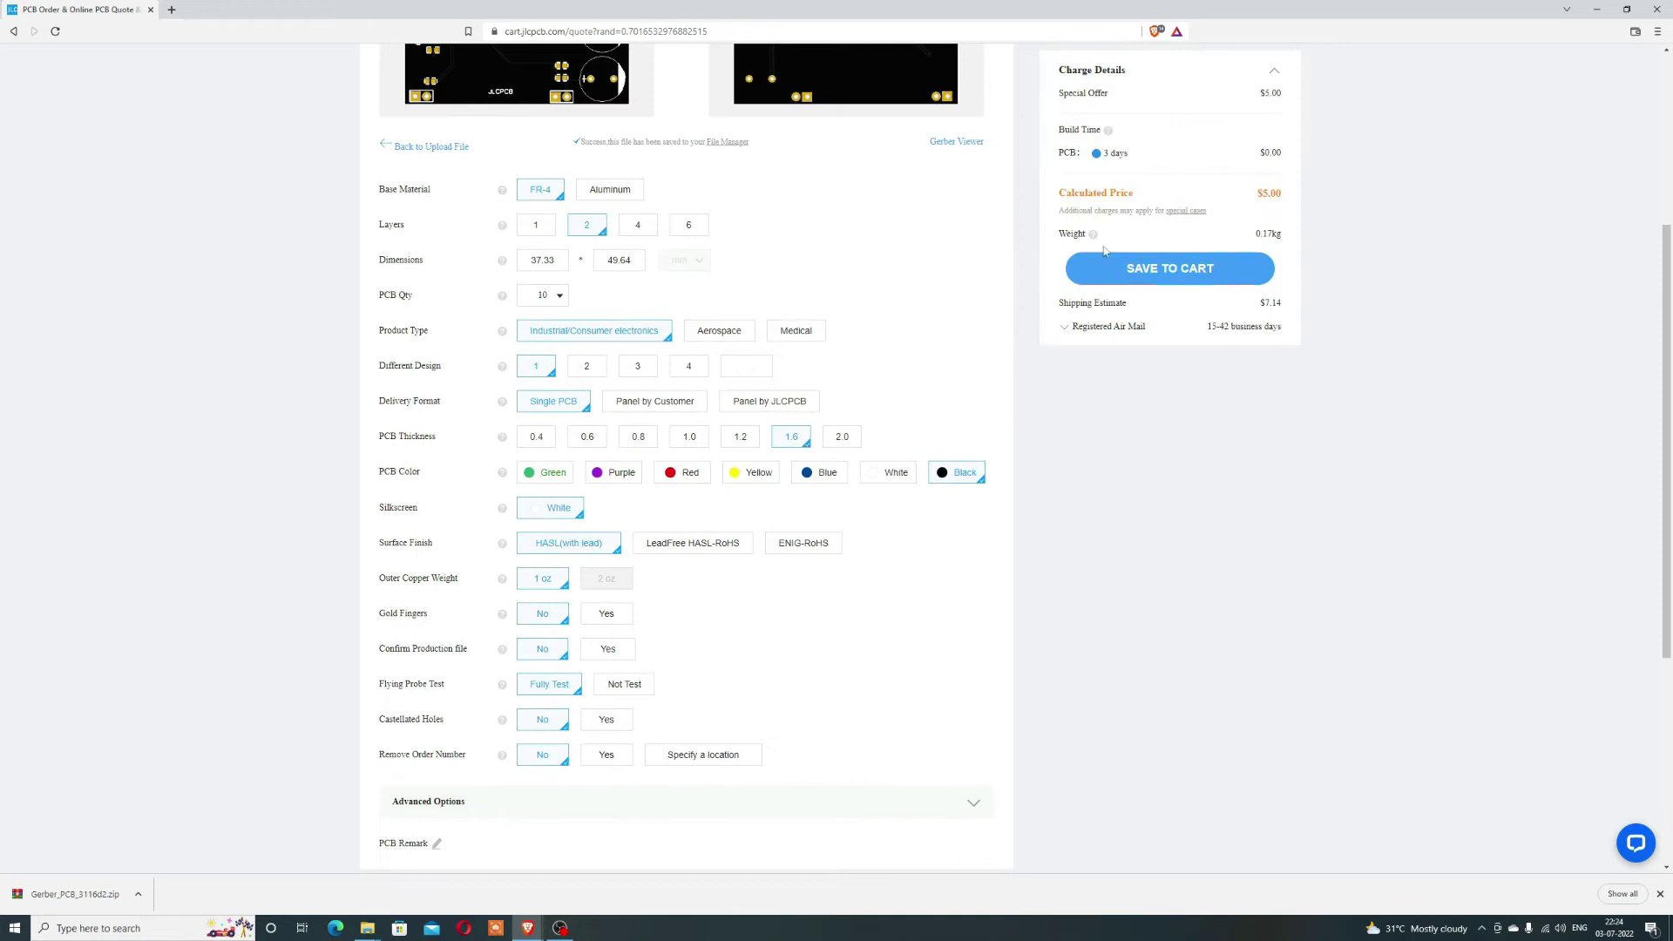
pyautogui.click(538, 297)
pyautogui.click(559, 328)
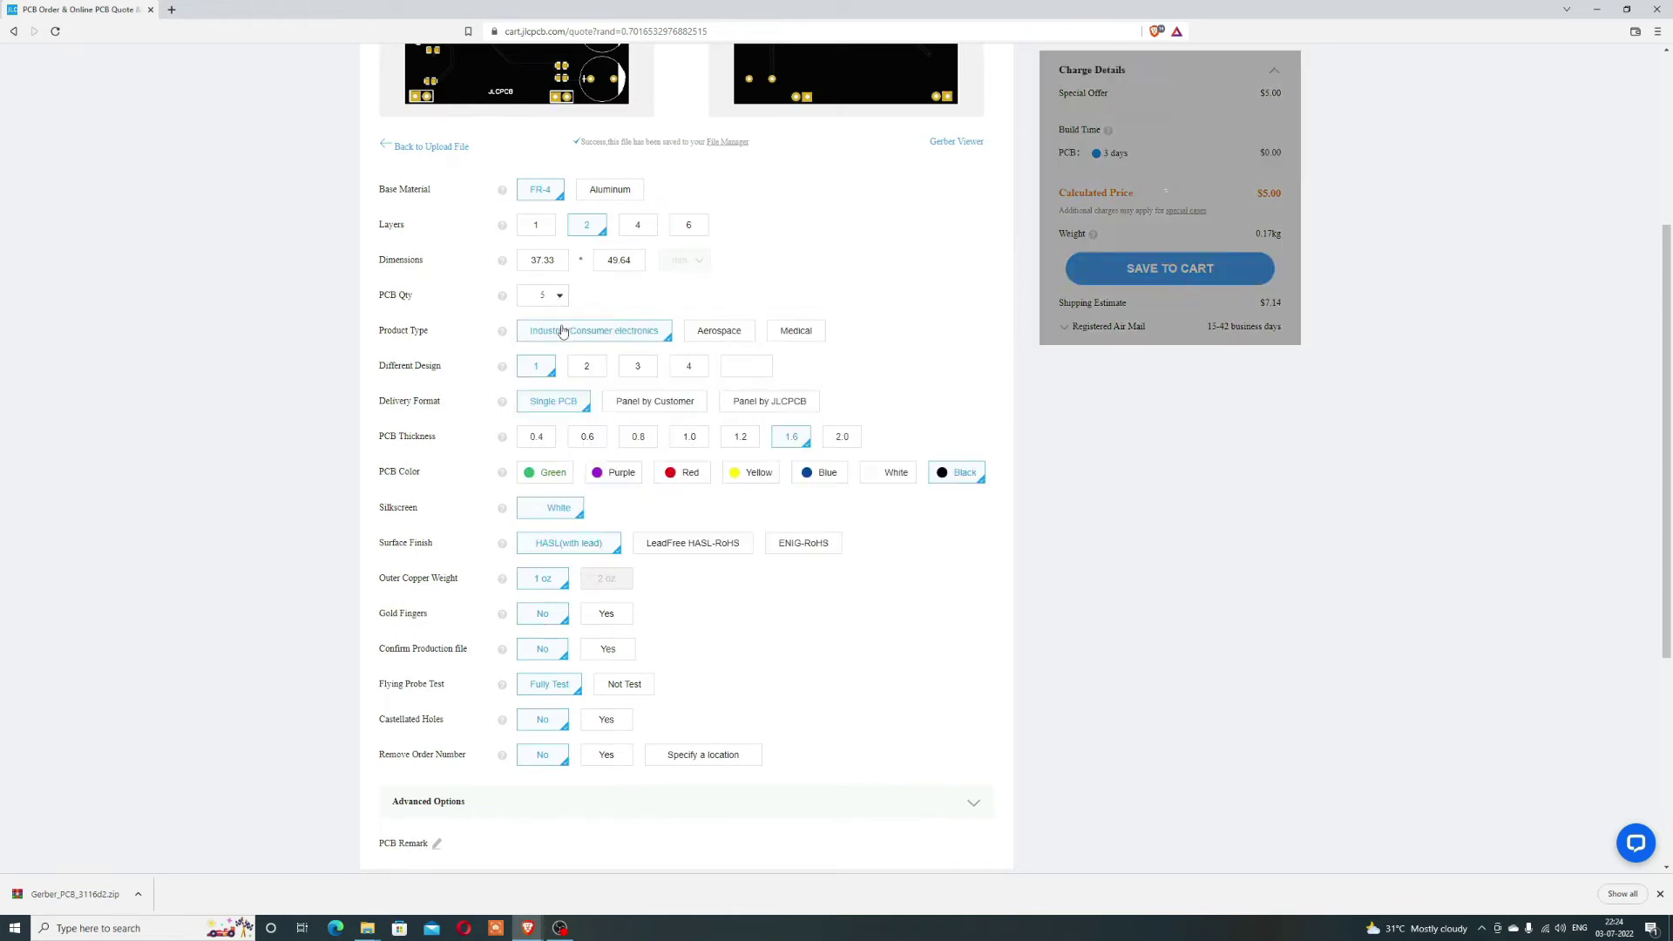
pyautogui.scroll(-1, 671, 327)
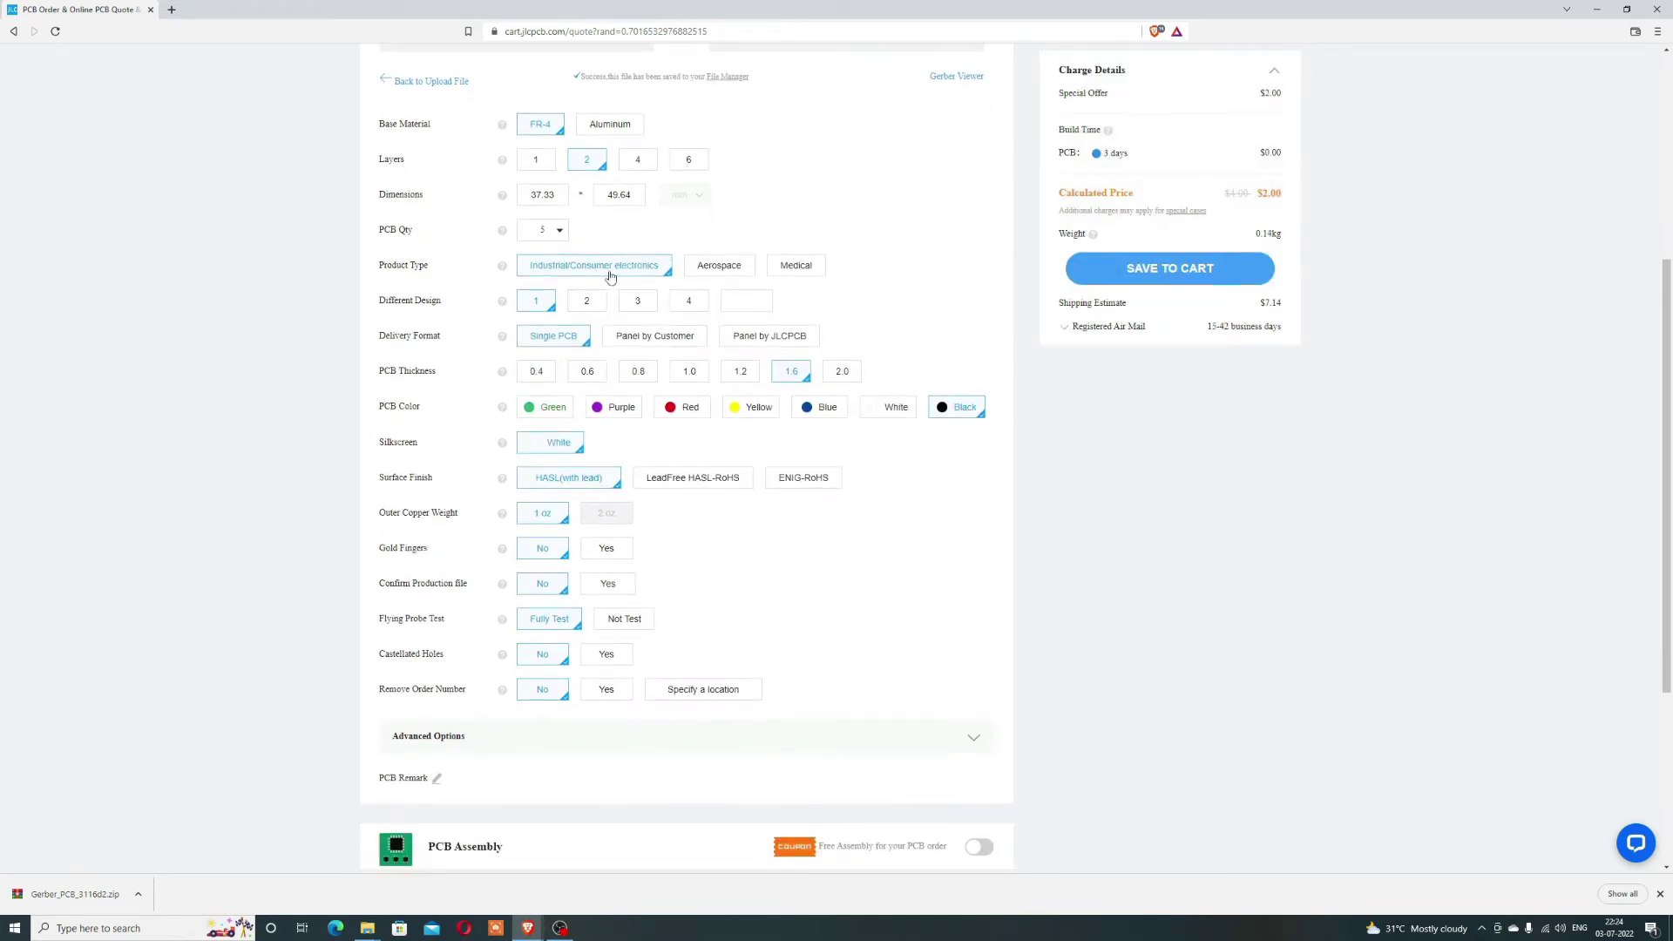
pyautogui.scroll(-1, 610, 276)
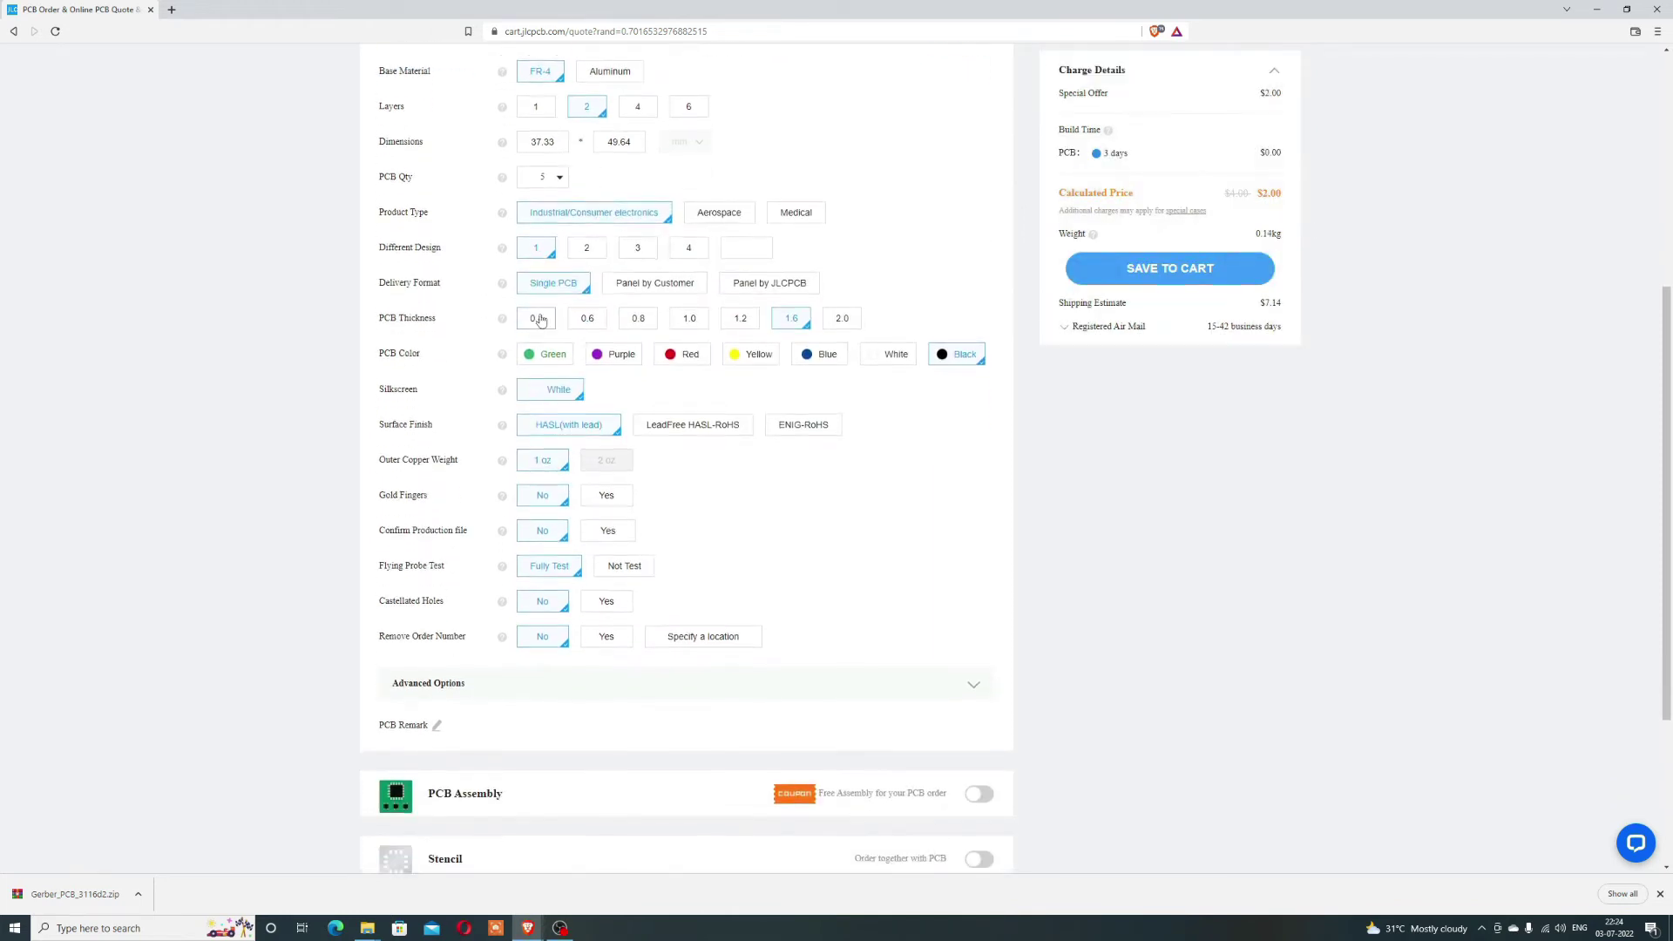
# - Try customer and JLCPCB panelisation with a 2x2 panel, then revert to single PCB delivery
pyautogui.click(625, 274)
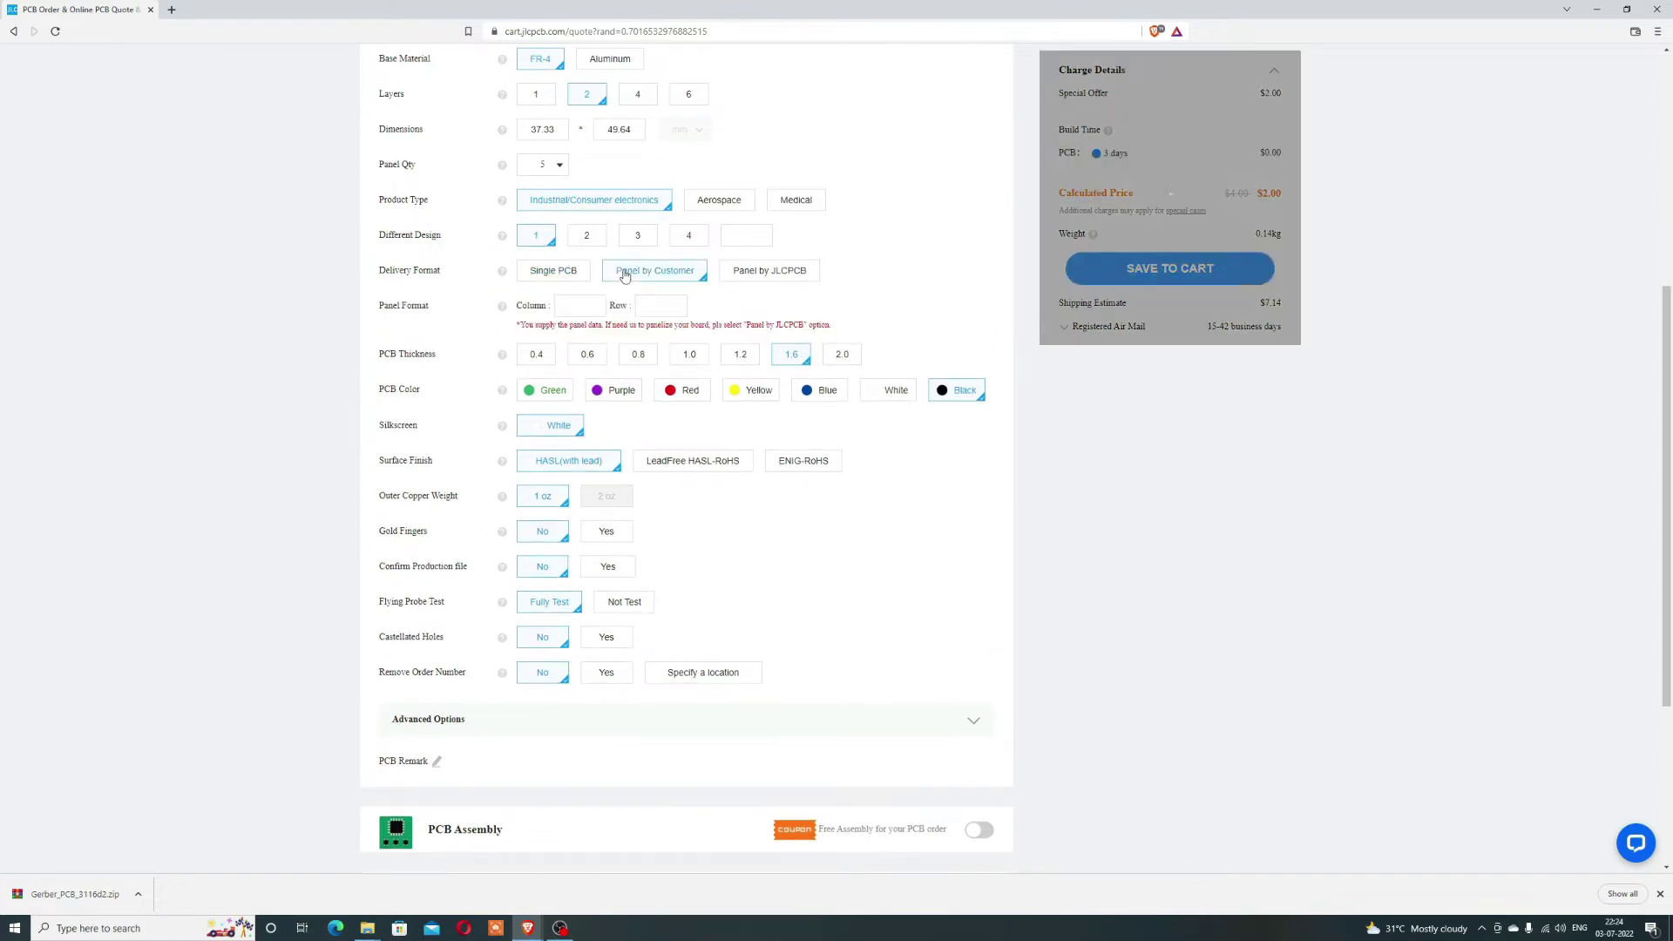
pyautogui.click(747, 272)
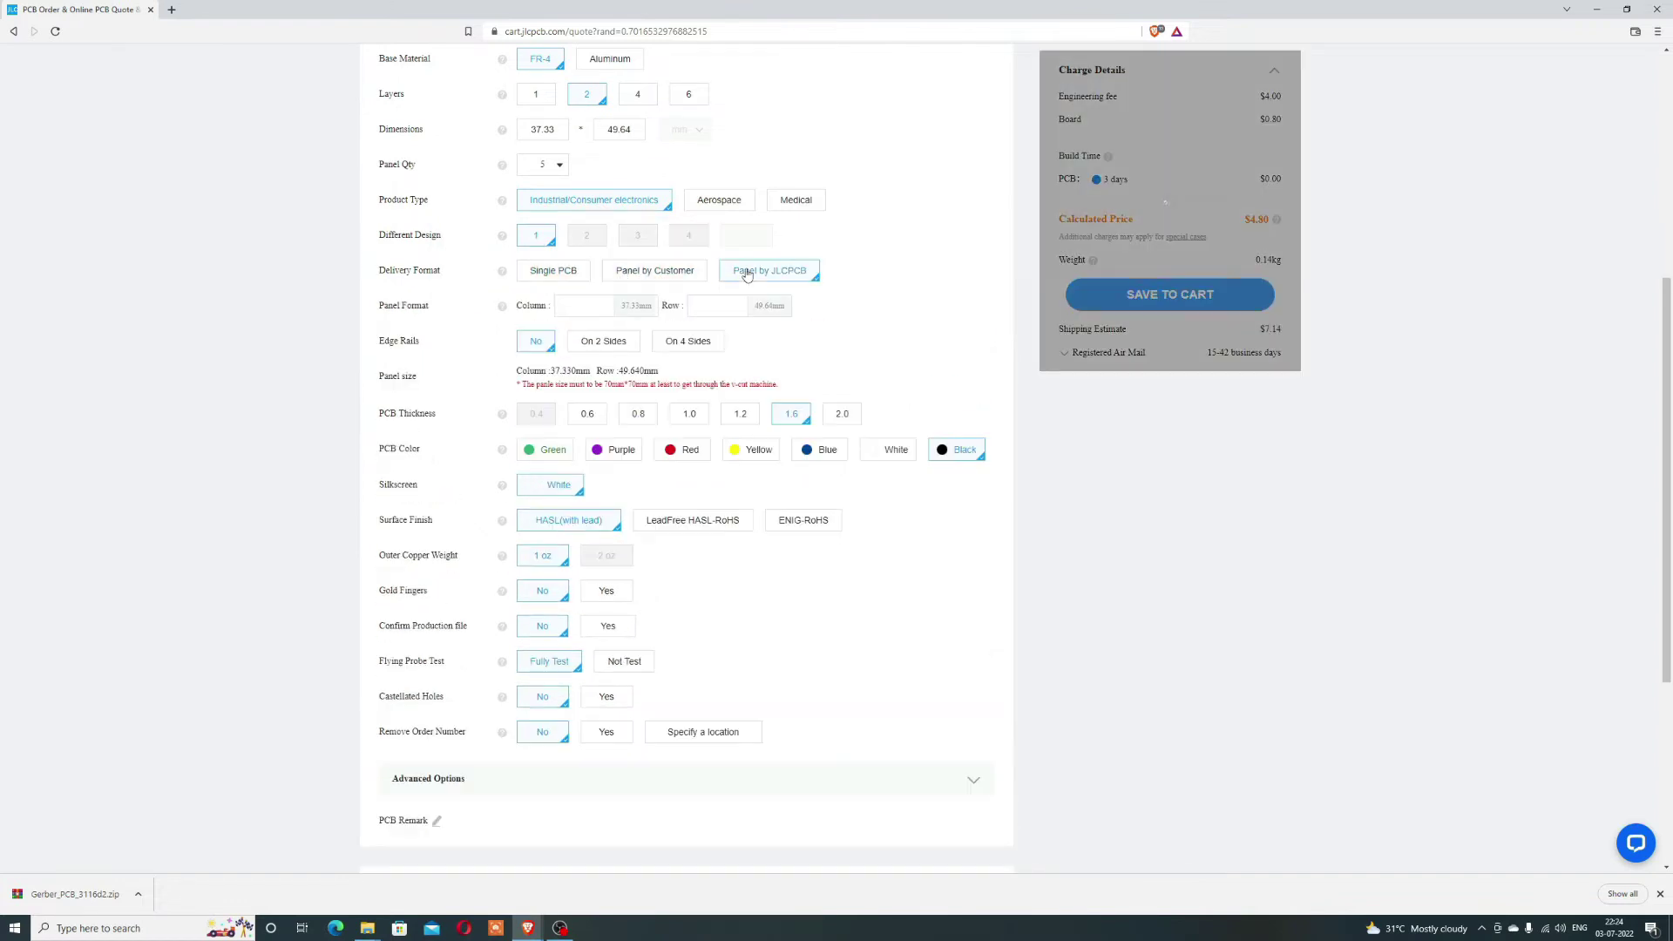
pyautogui.click(584, 315)
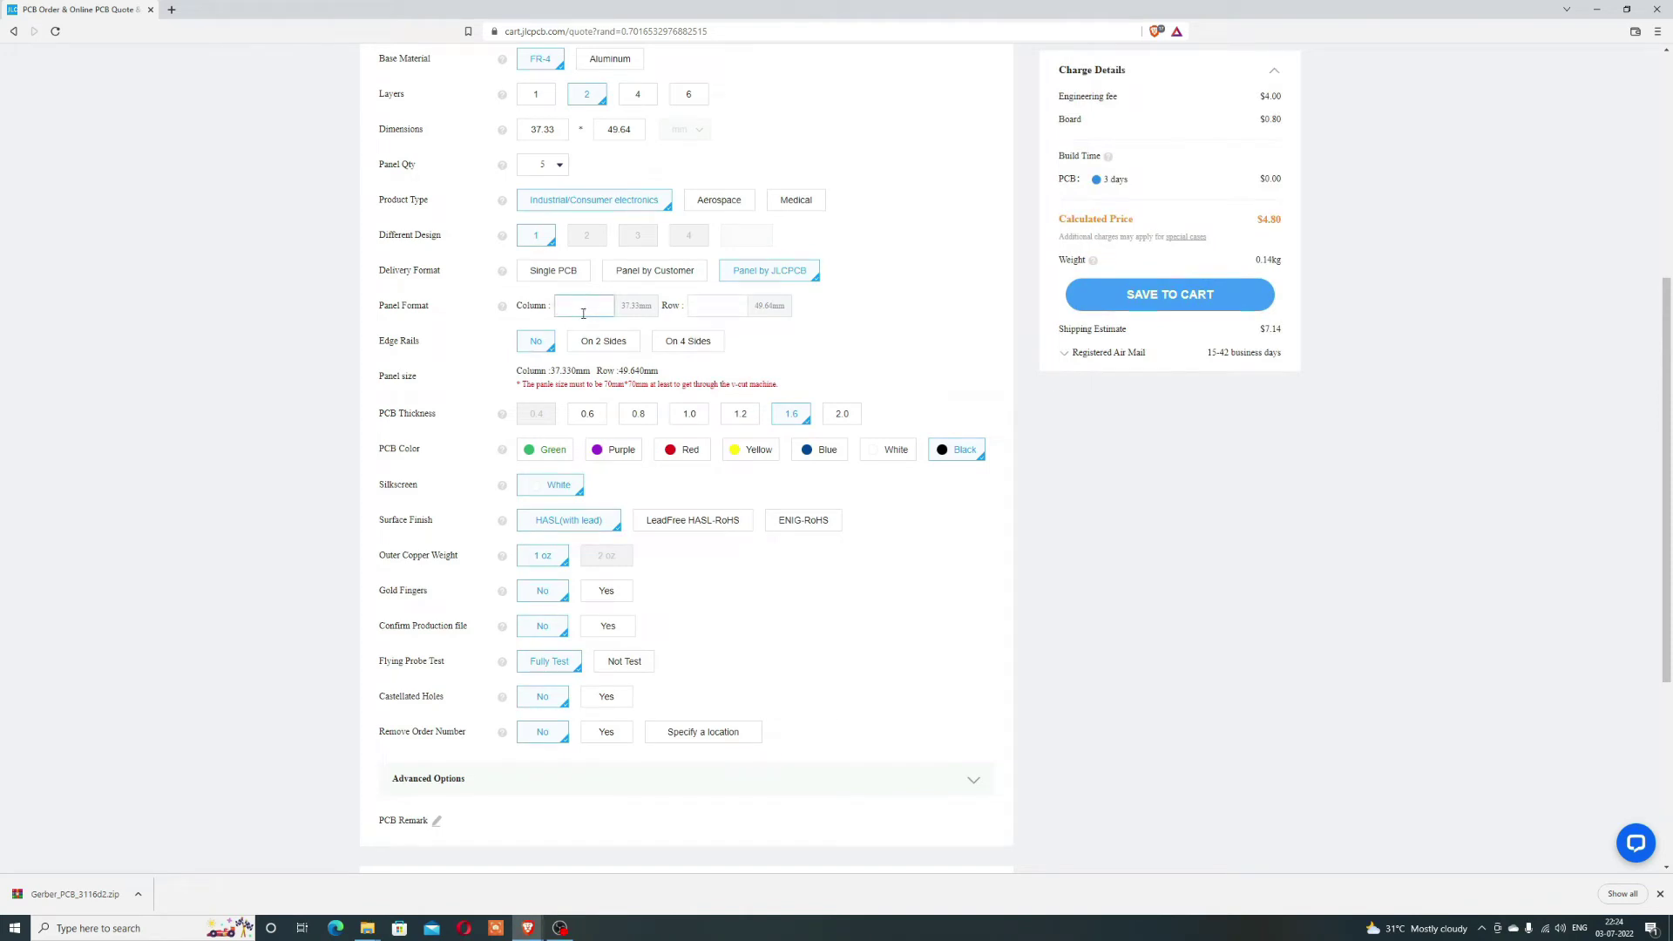
pyautogui.write('2')
pyautogui.click(693, 313)
pyautogui.write('2')
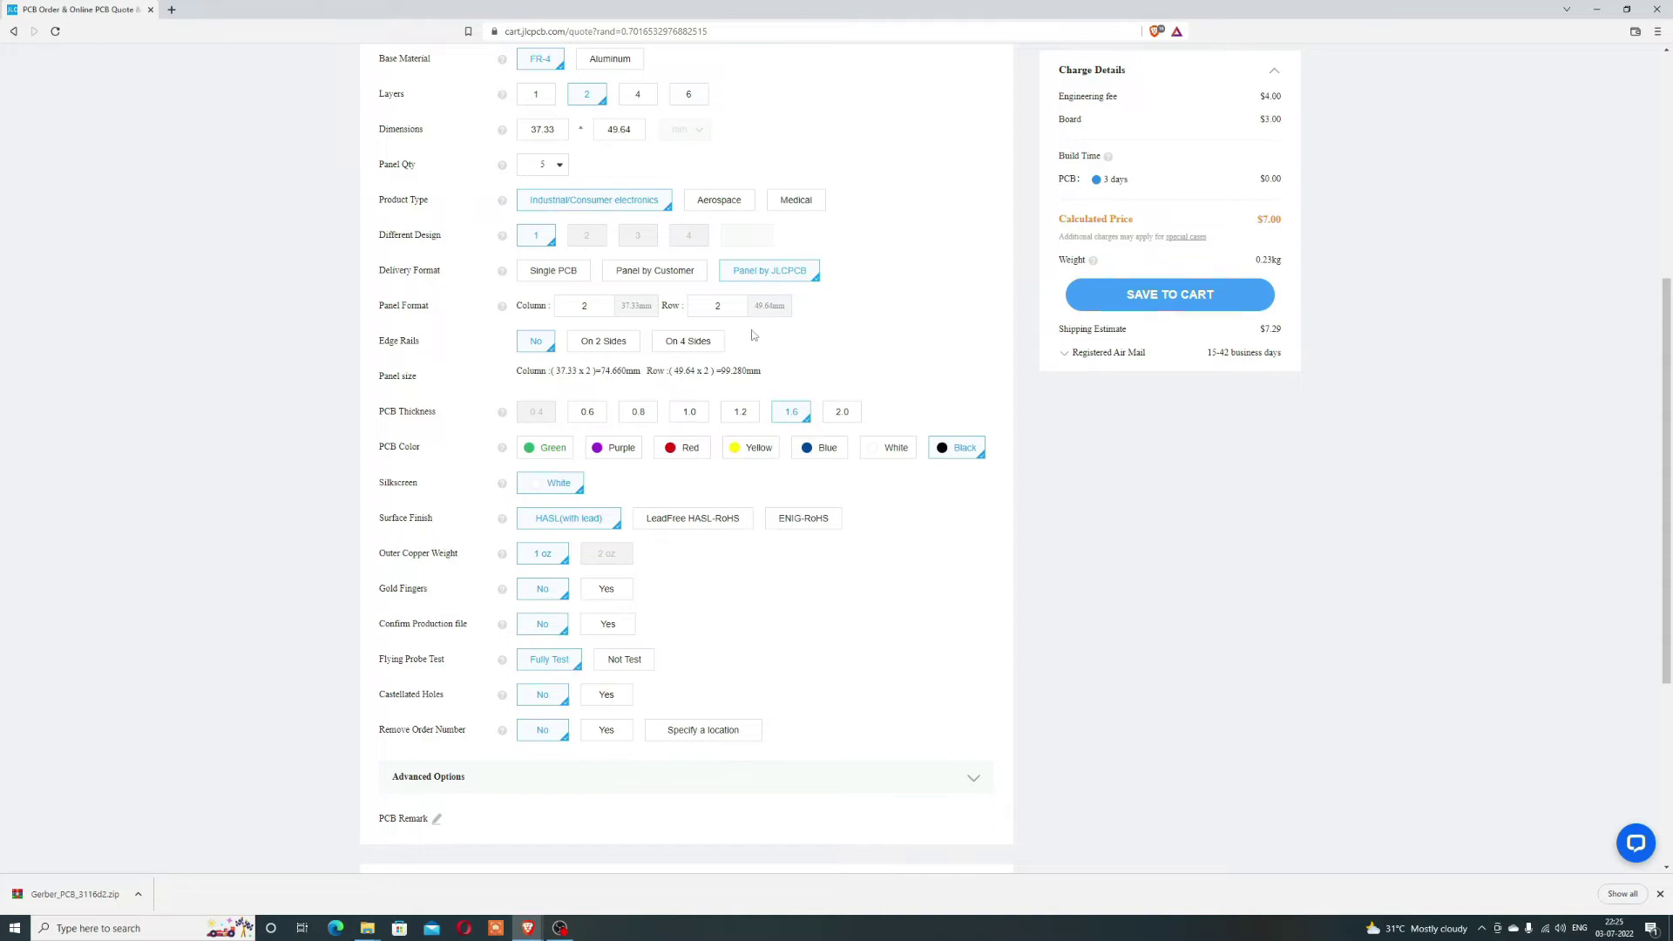
pyautogui.scroll(3, 752, 337)
pyautogui.scroll(-2, 745, 353)
pyautogui.click(728, 373)
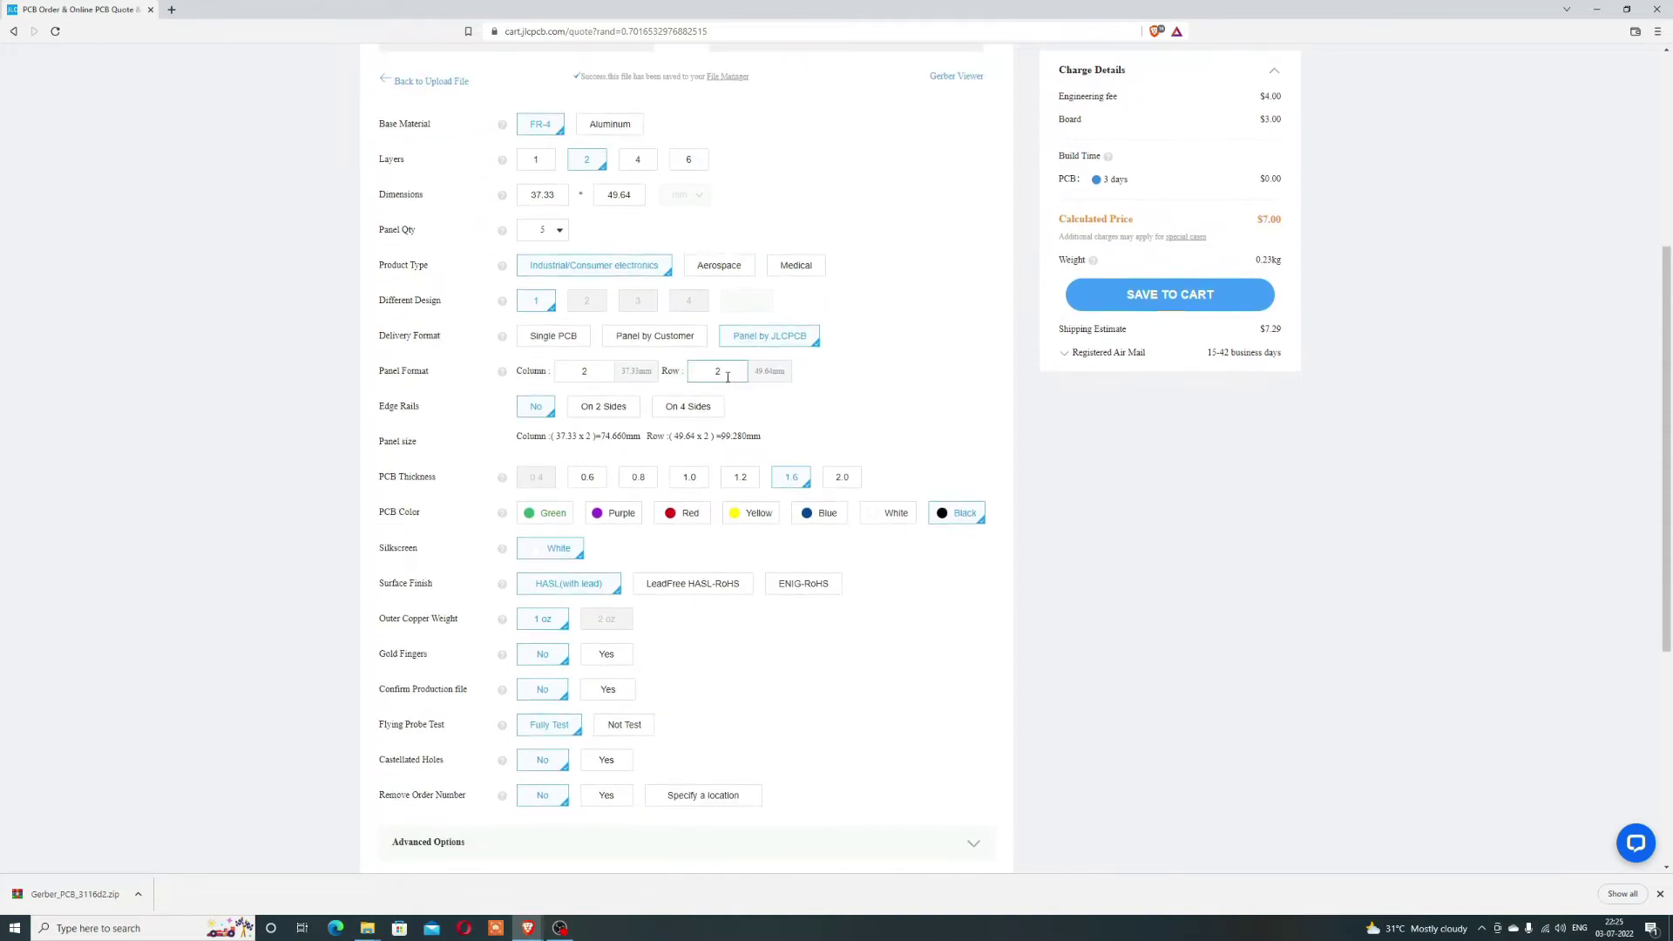
pyautogui.press('BackSpace')
pyautogui.click(585, 371)
pyautogui.press('BackSpace')
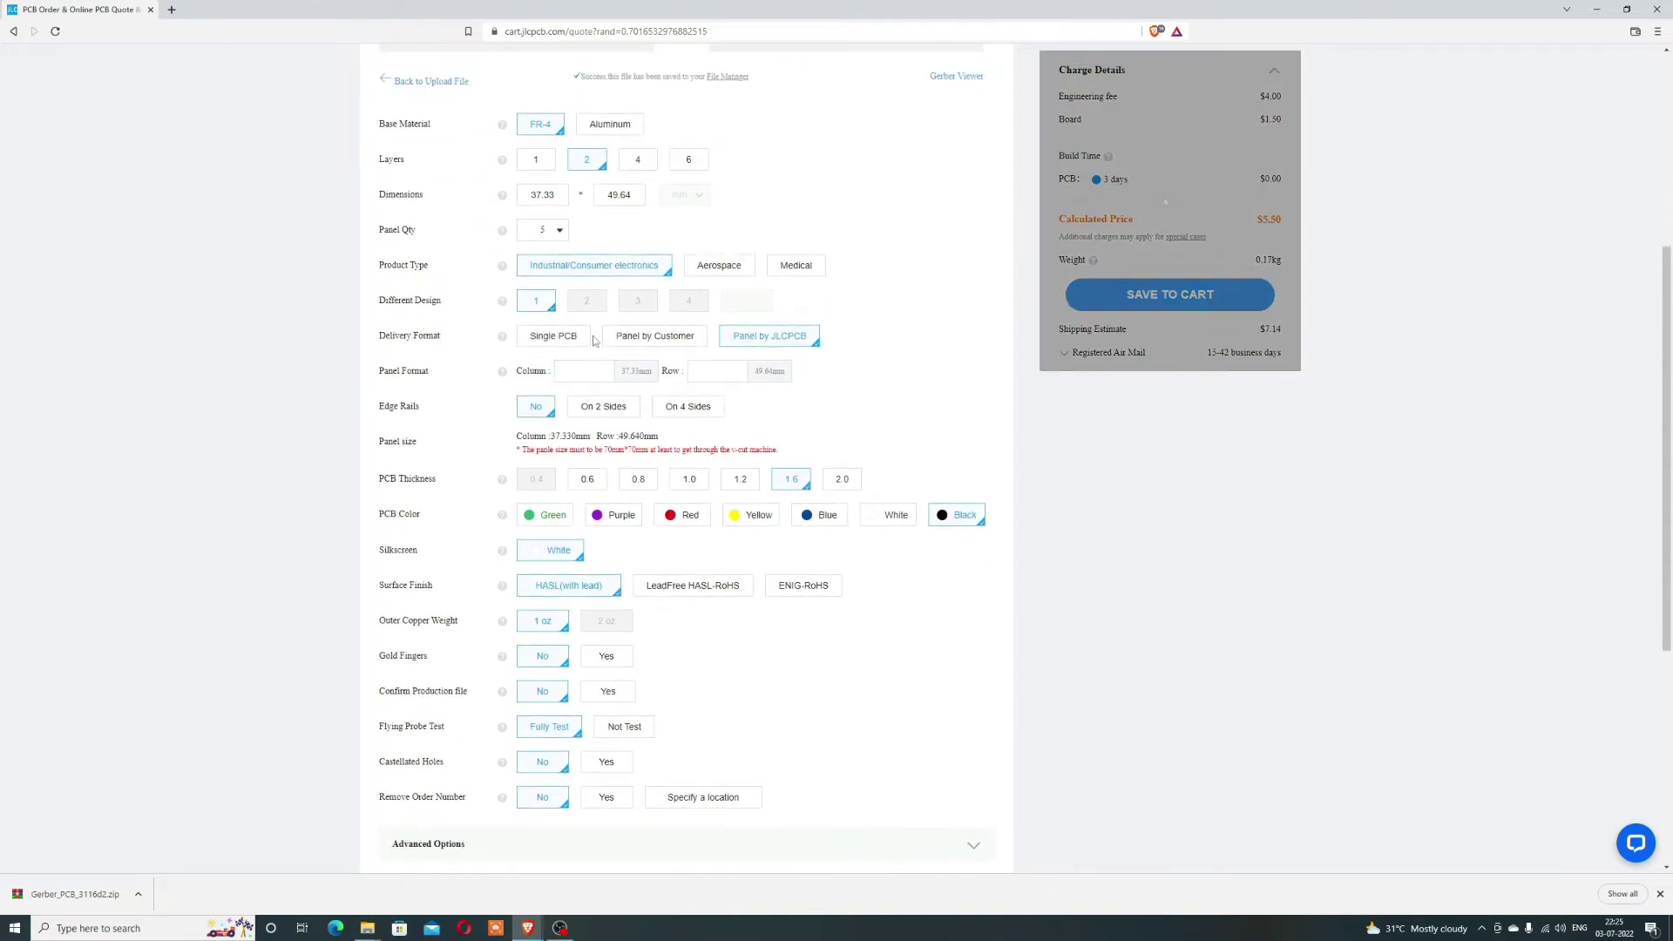
pyautogui.click(584, 339)
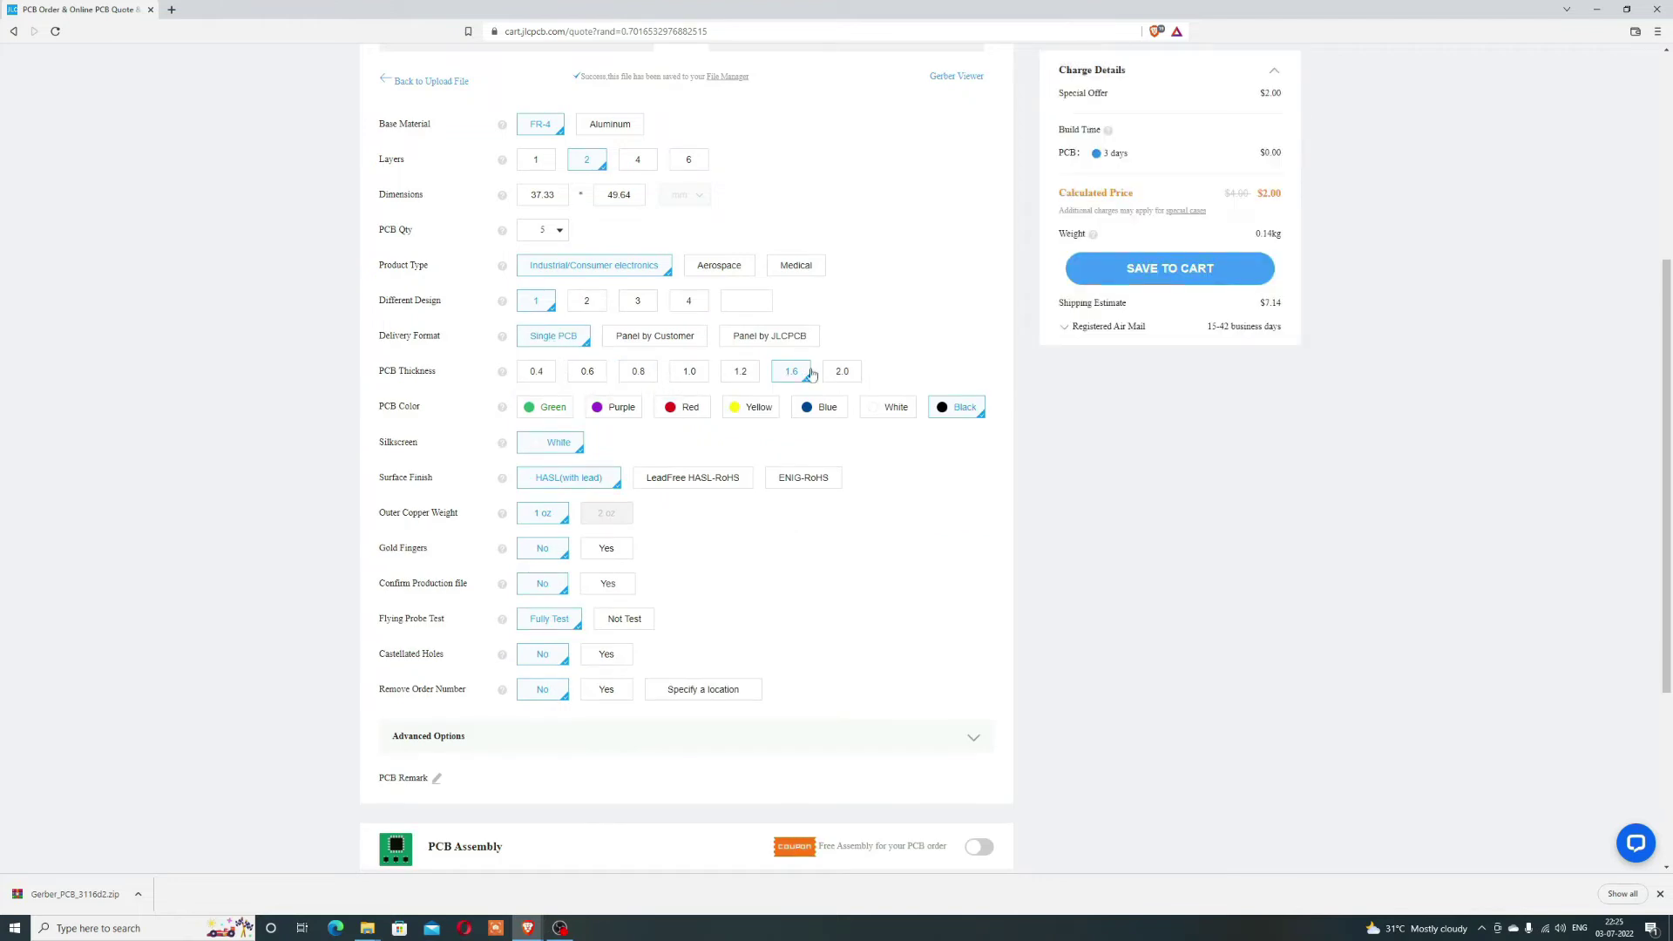
# - Set board thickness 1.2 mm and keep the leaded HASL finish after trying ENIG-RoHS
pyautogui.click(743, 375)
pyautogui.scroll(-1, 678, 494)
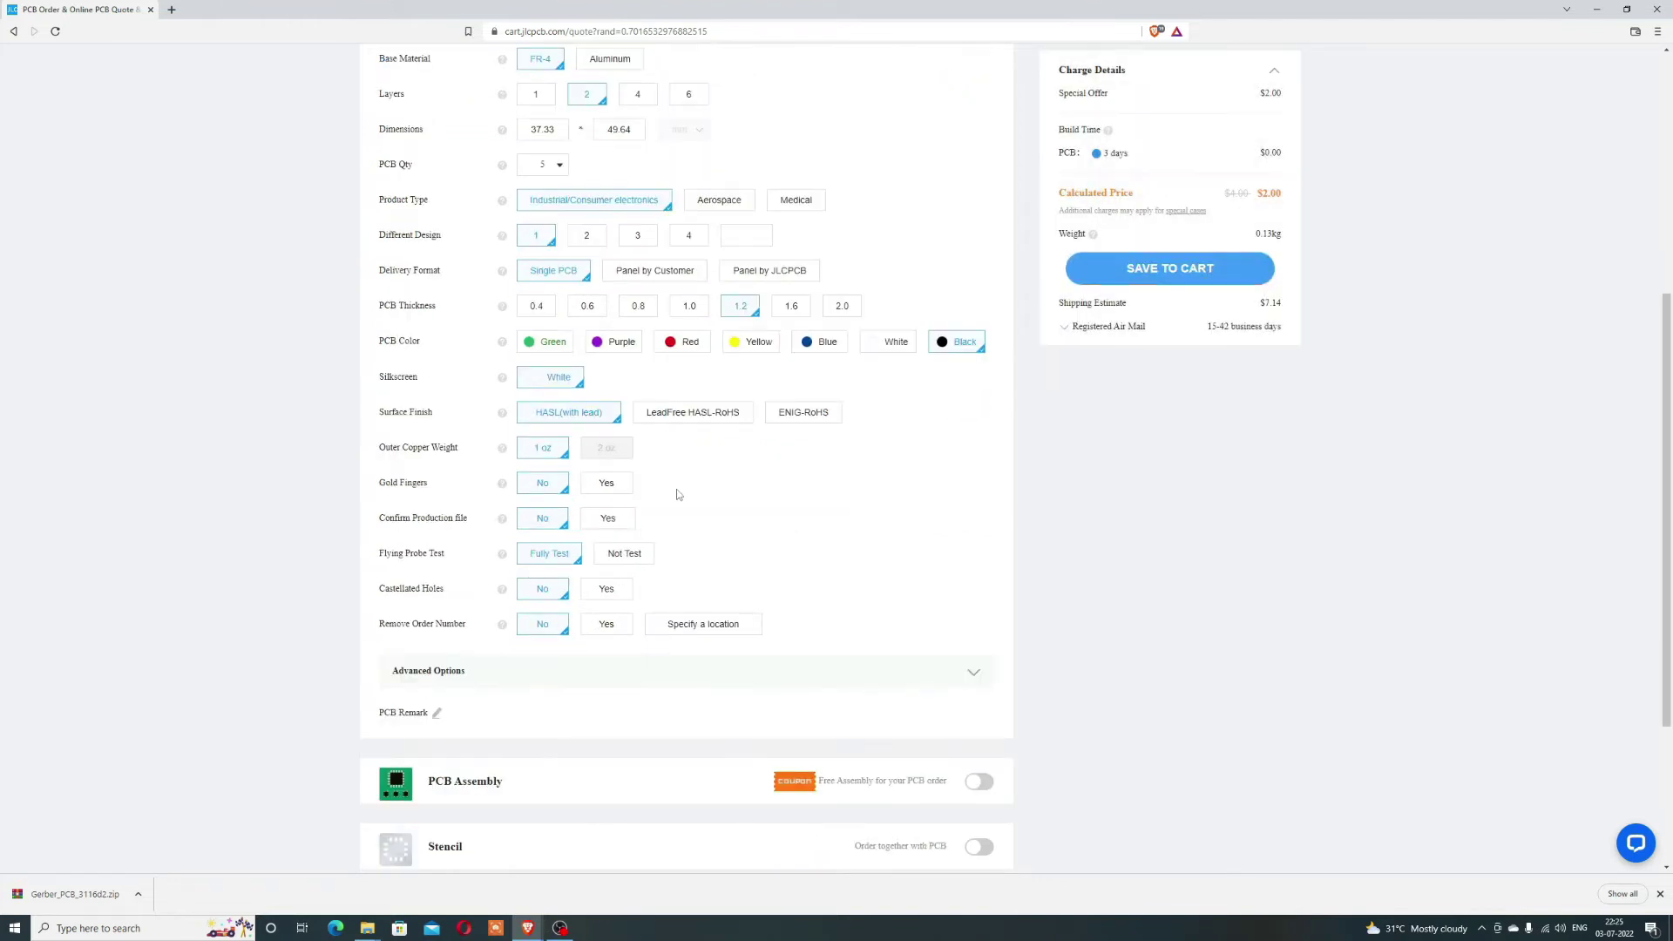
pyautogui.click(711, 416)
pyautogui.click(771, 417)
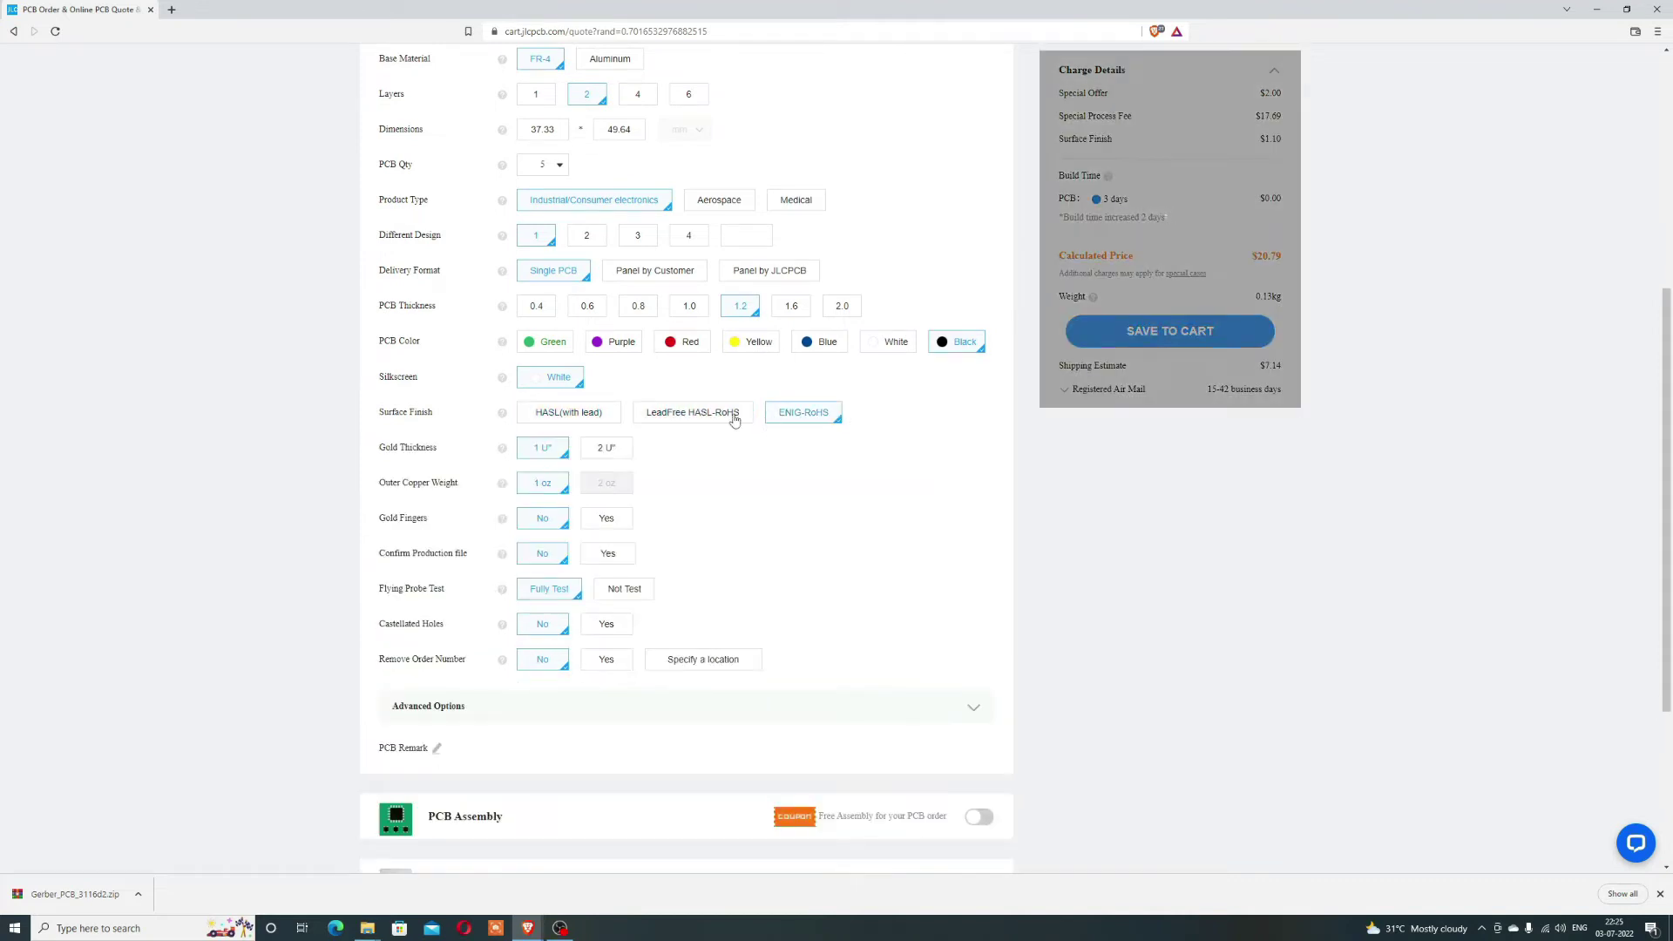
pyautogui.click(569, 413)
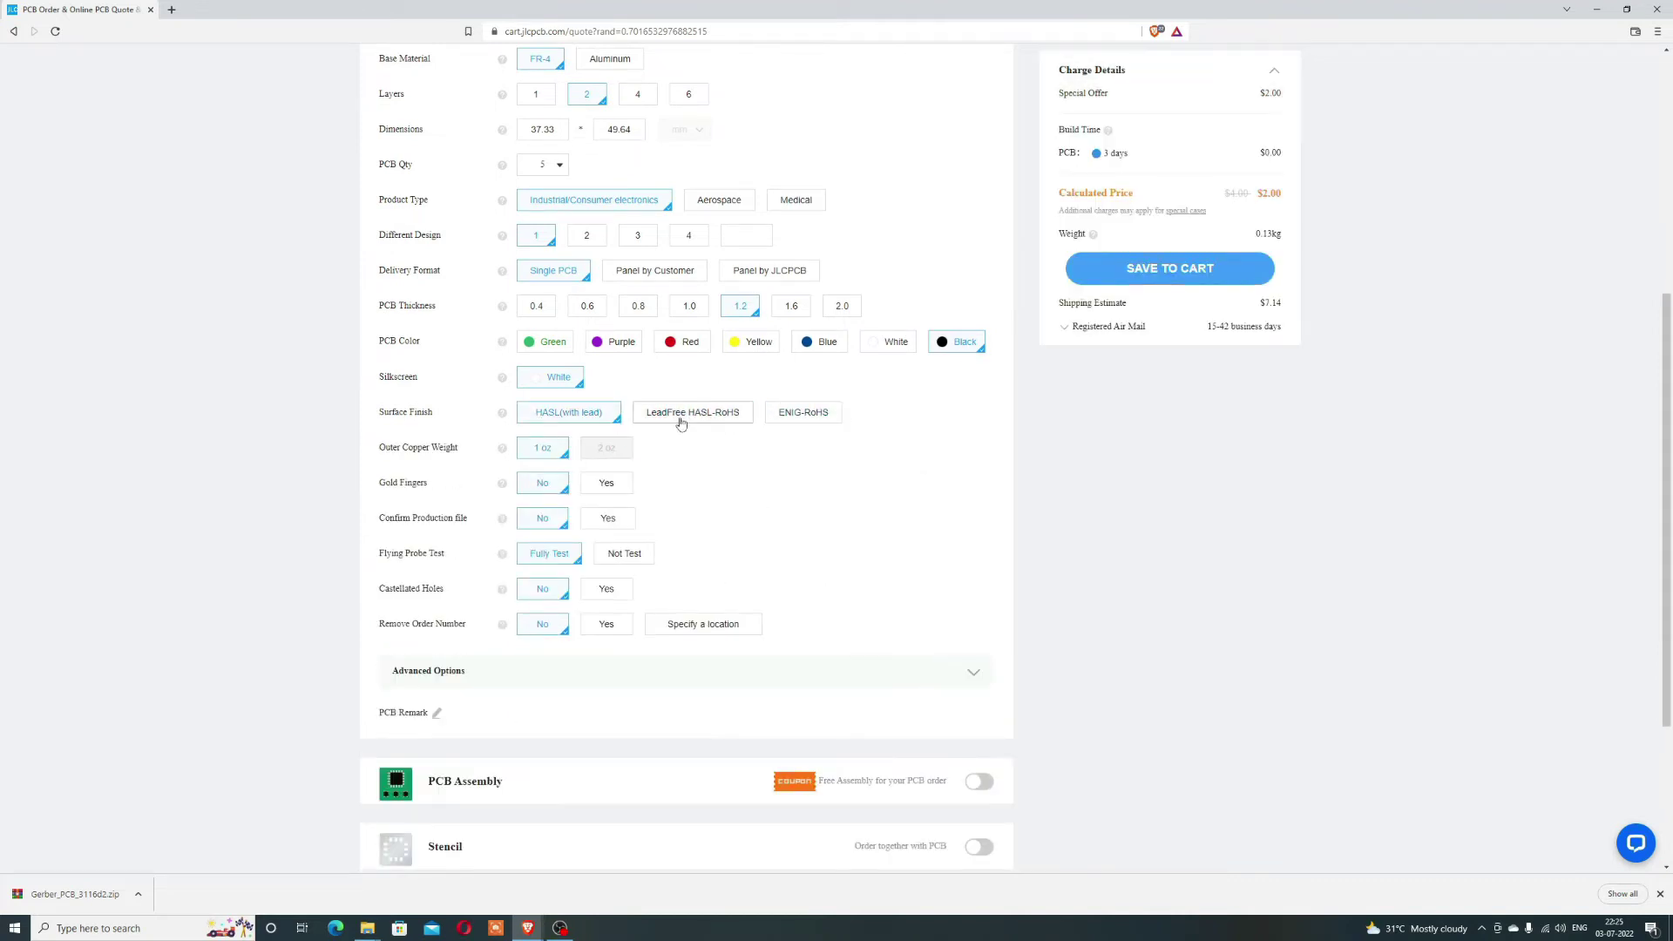
pyautogui.scroll(-1, 611, 519)
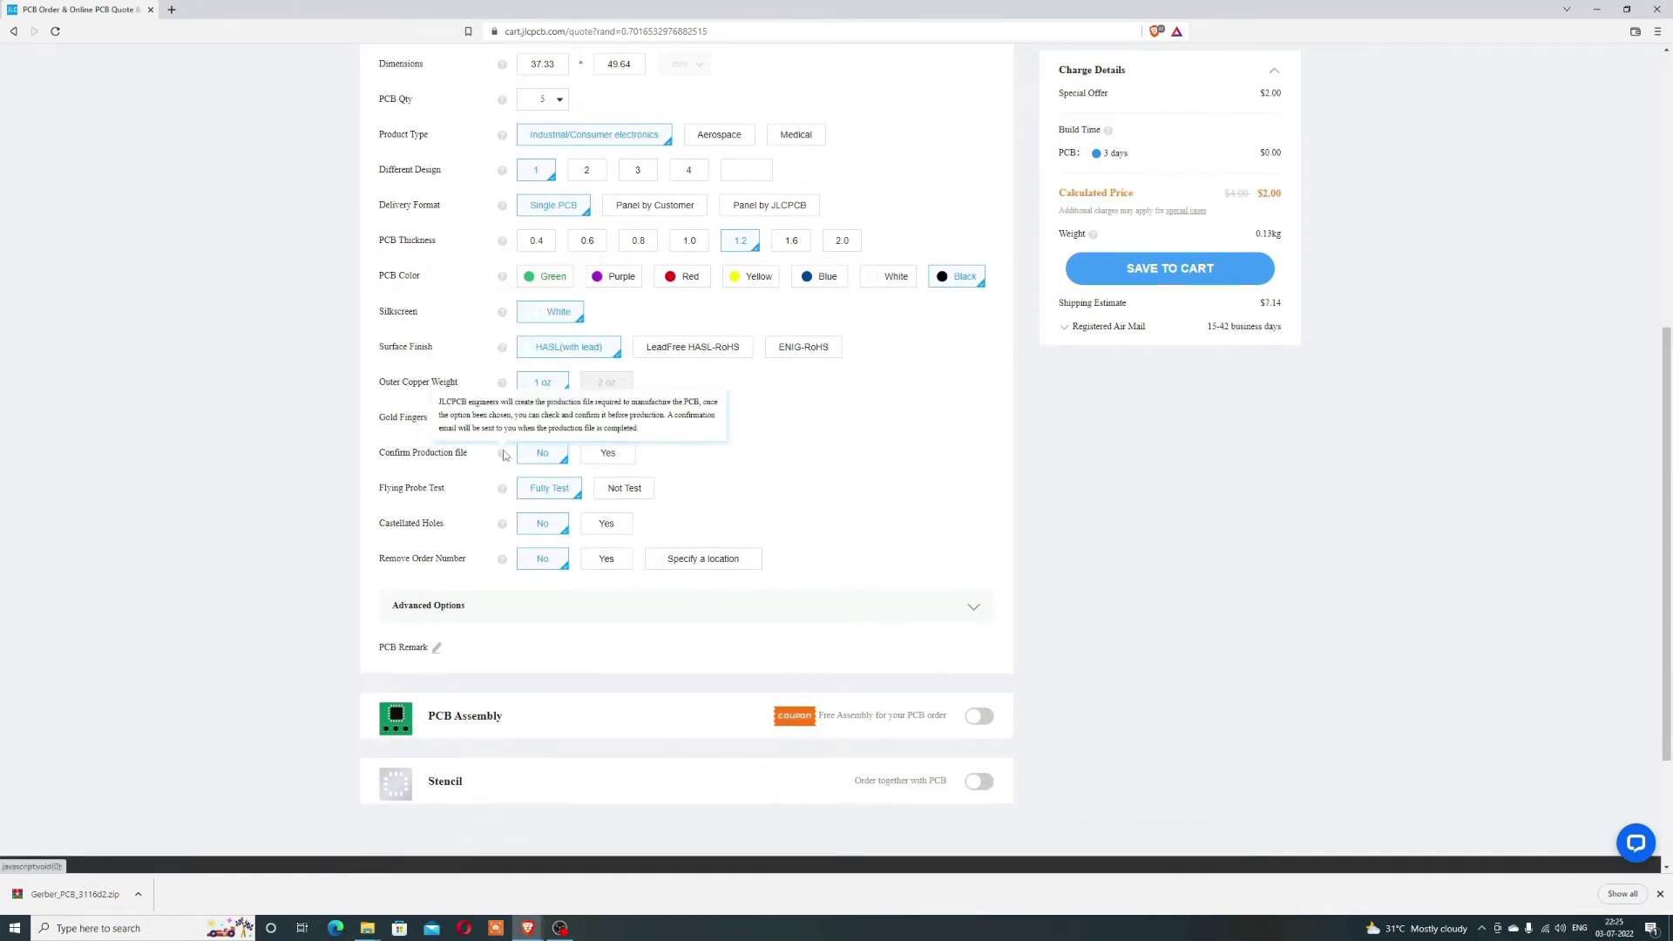
pyautogui.moveTo(503, 448)
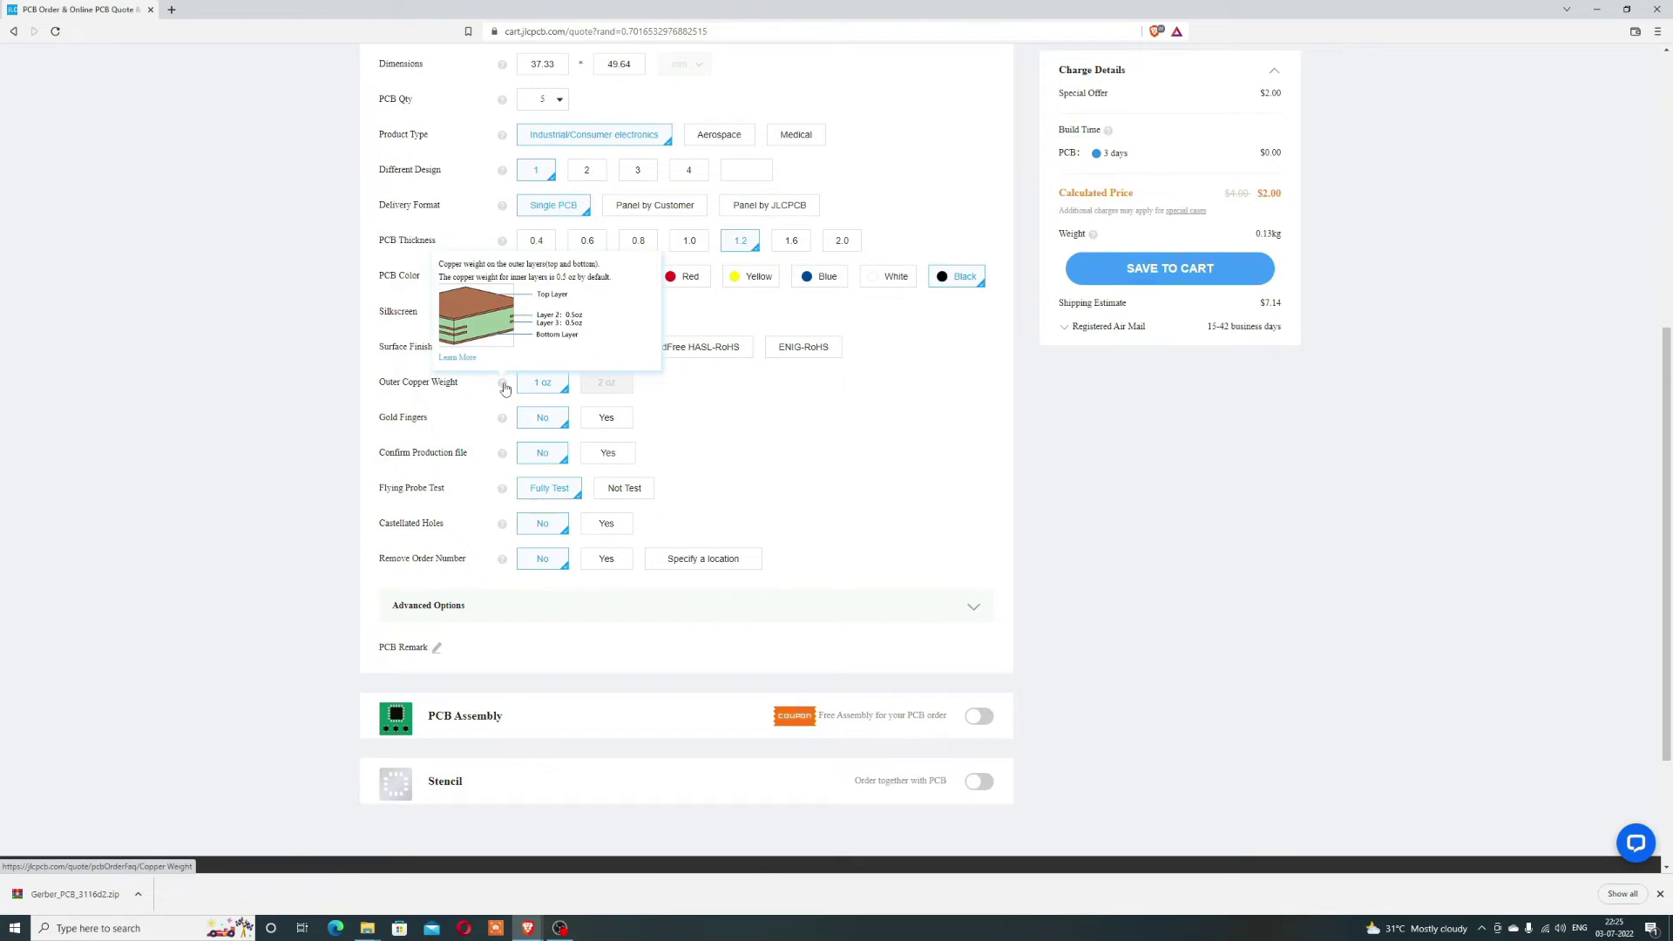
# - In the advanced options, try removing the order number but keep it on the board
pyautogui.click(973, 613)
pyautogui.scroll(-2, 614, 578)
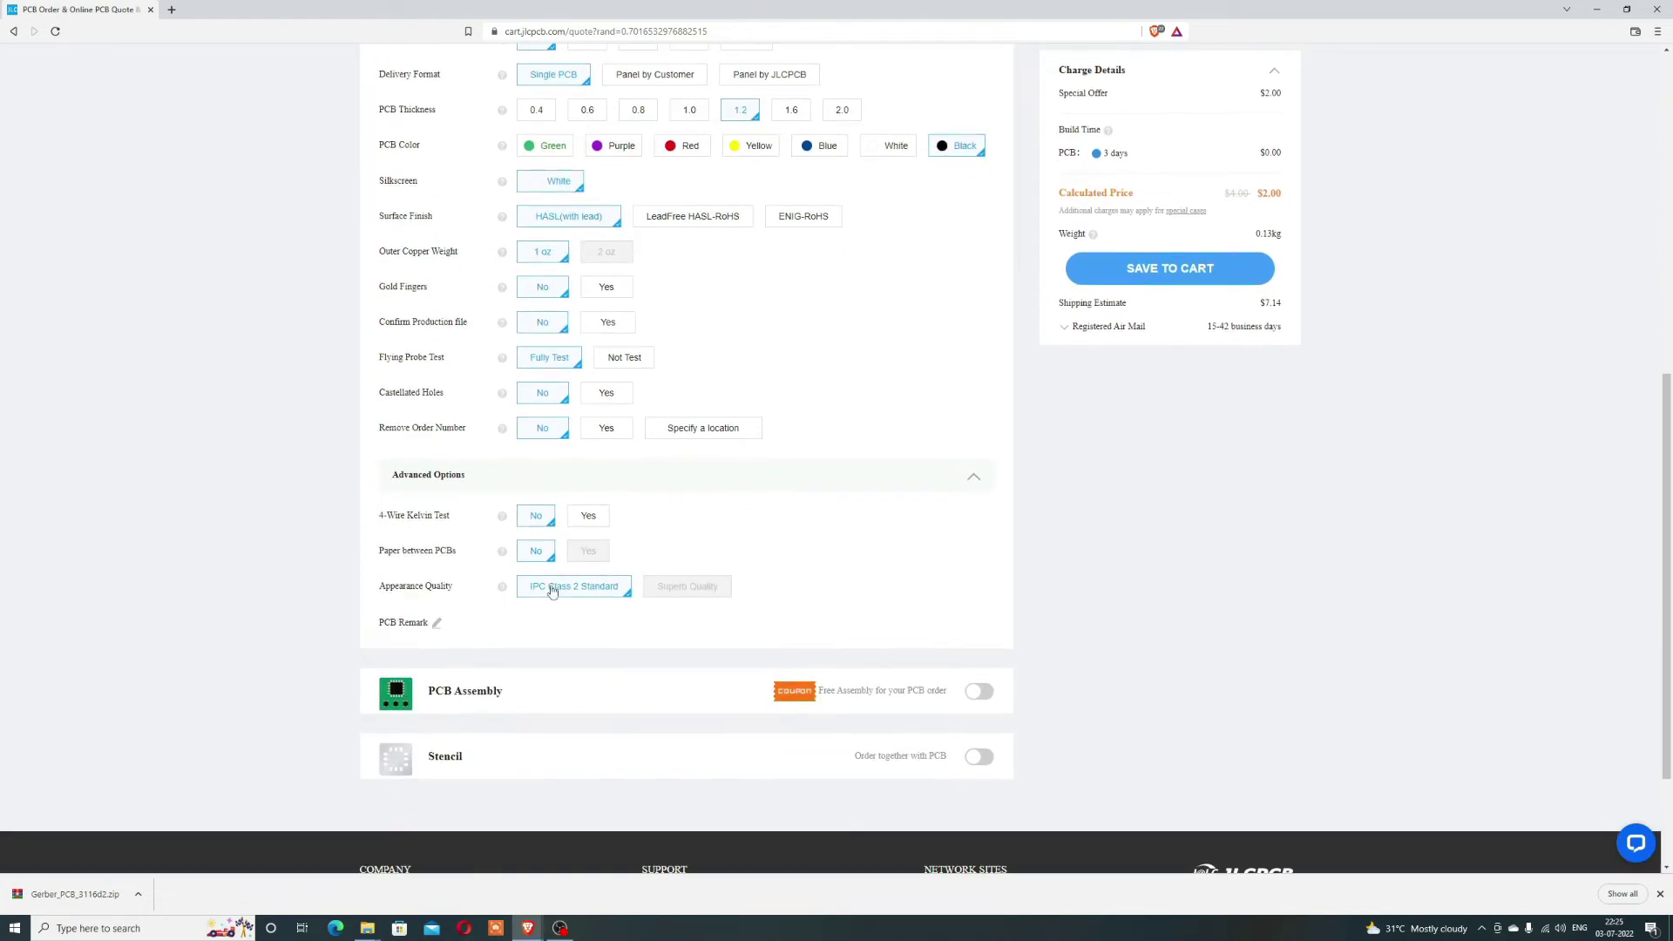
pyautogui.click(608, 428)
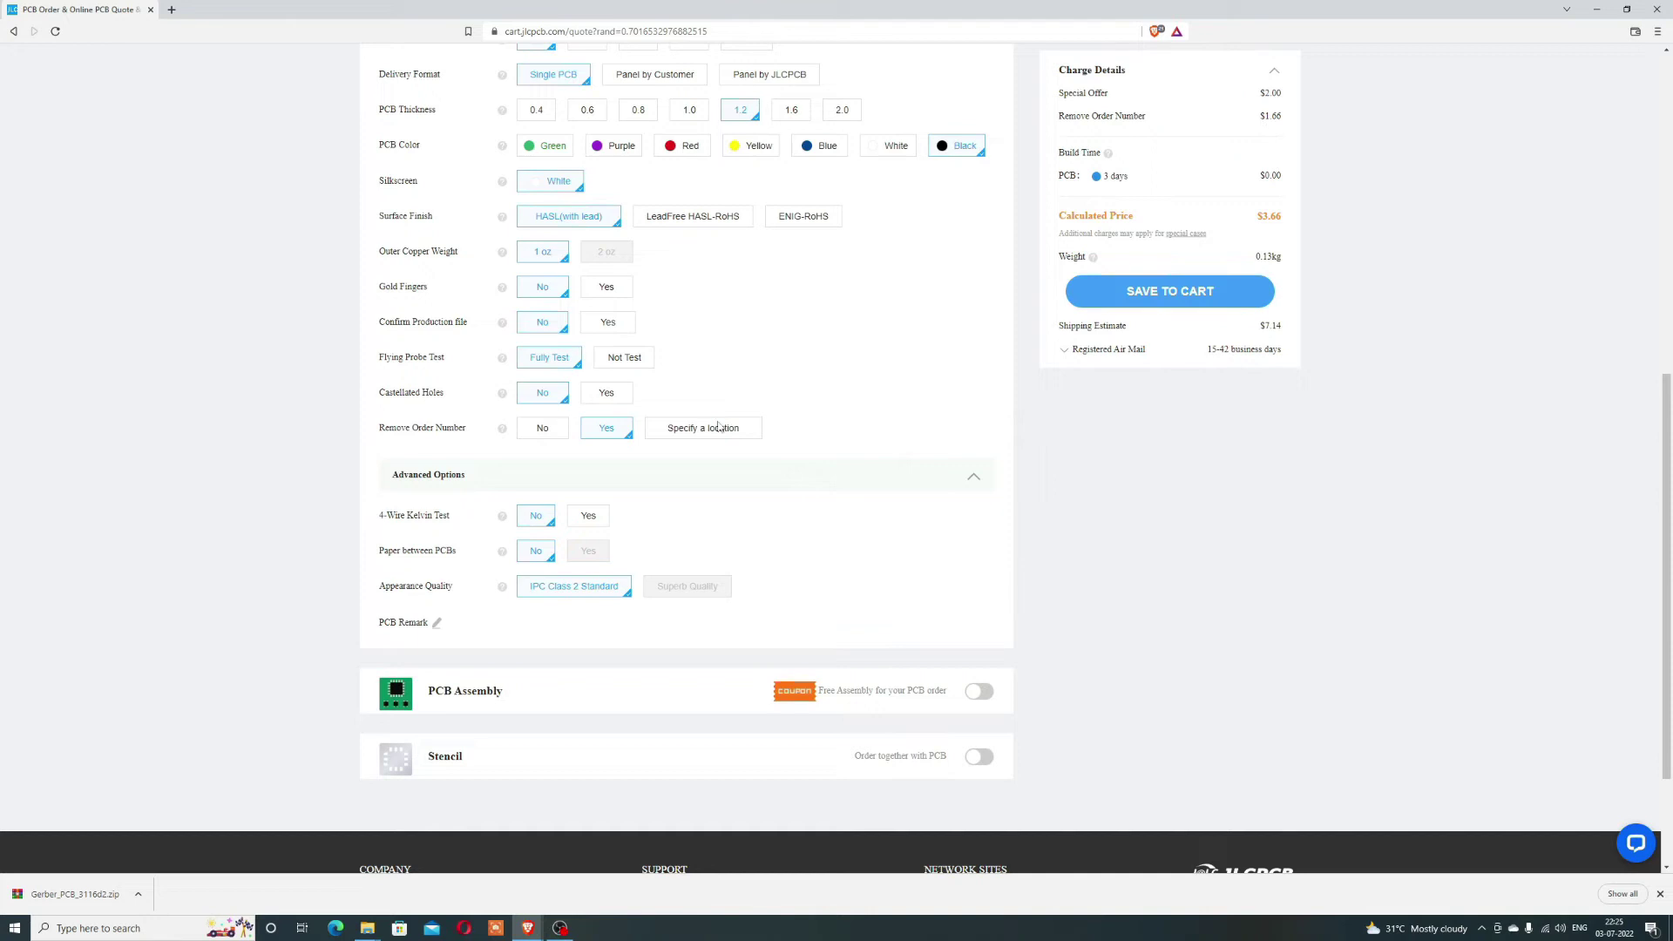
pyautogui.click(543, 429)
pyautogui.scroll(1, 794, 426)
pyautogui.scroll(2, 792, 427)
pyautogui.scroll(3, 797, 423)
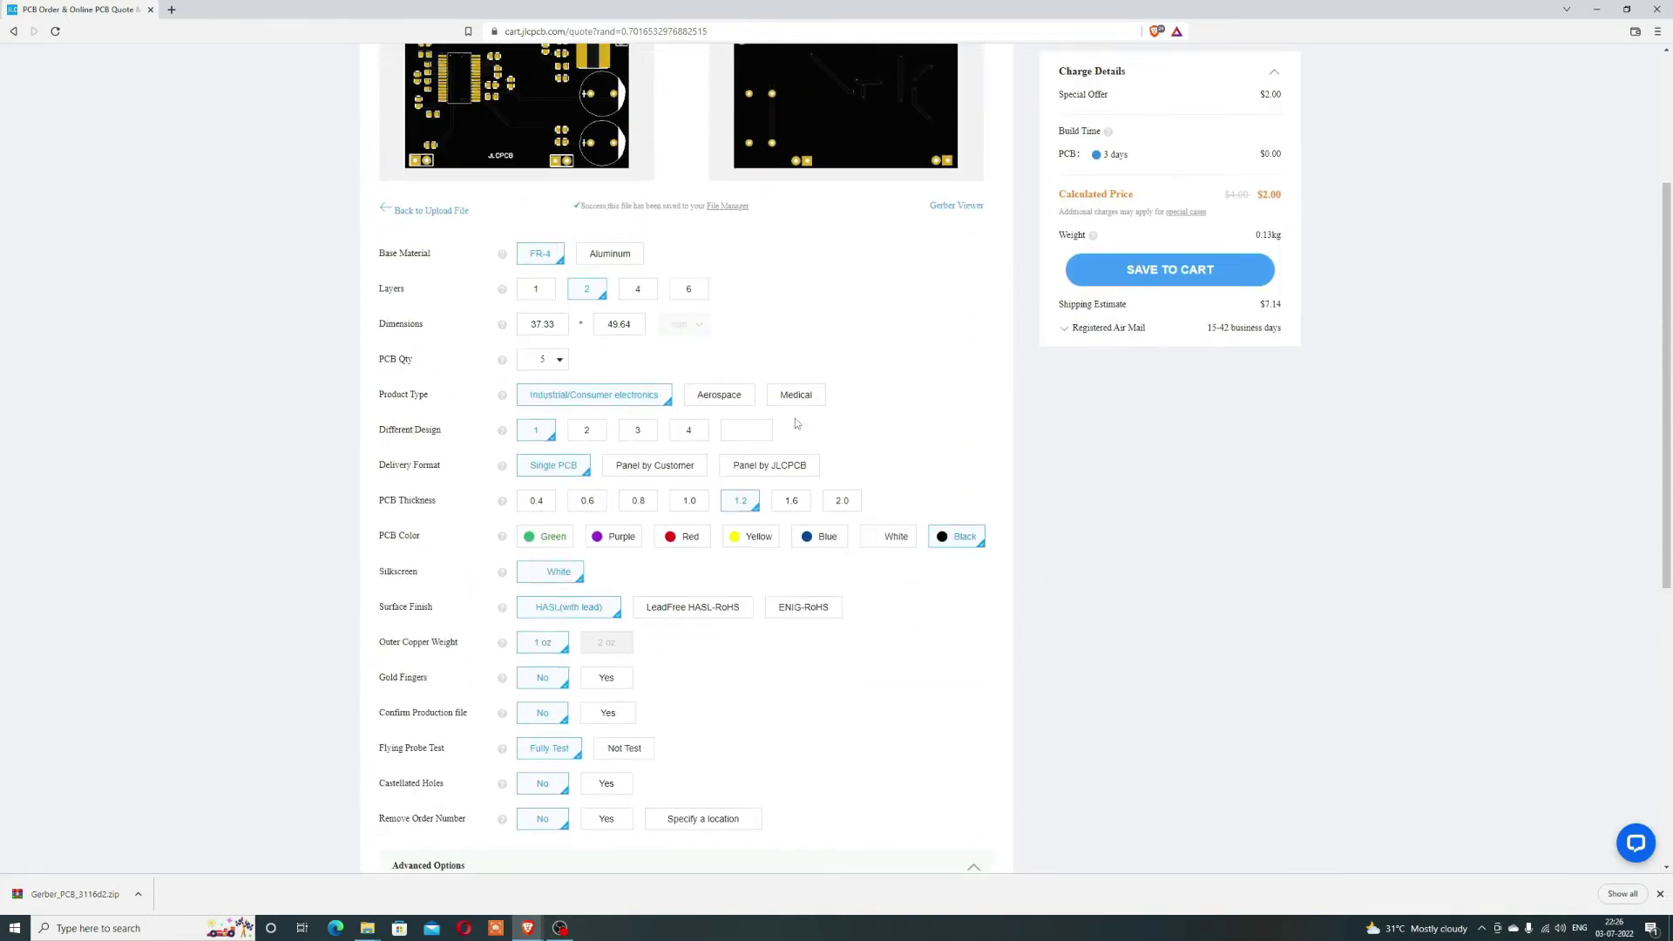
# - Save the board to the cart and start secure checkout from the cart
pyautogui.click(1148, 380)
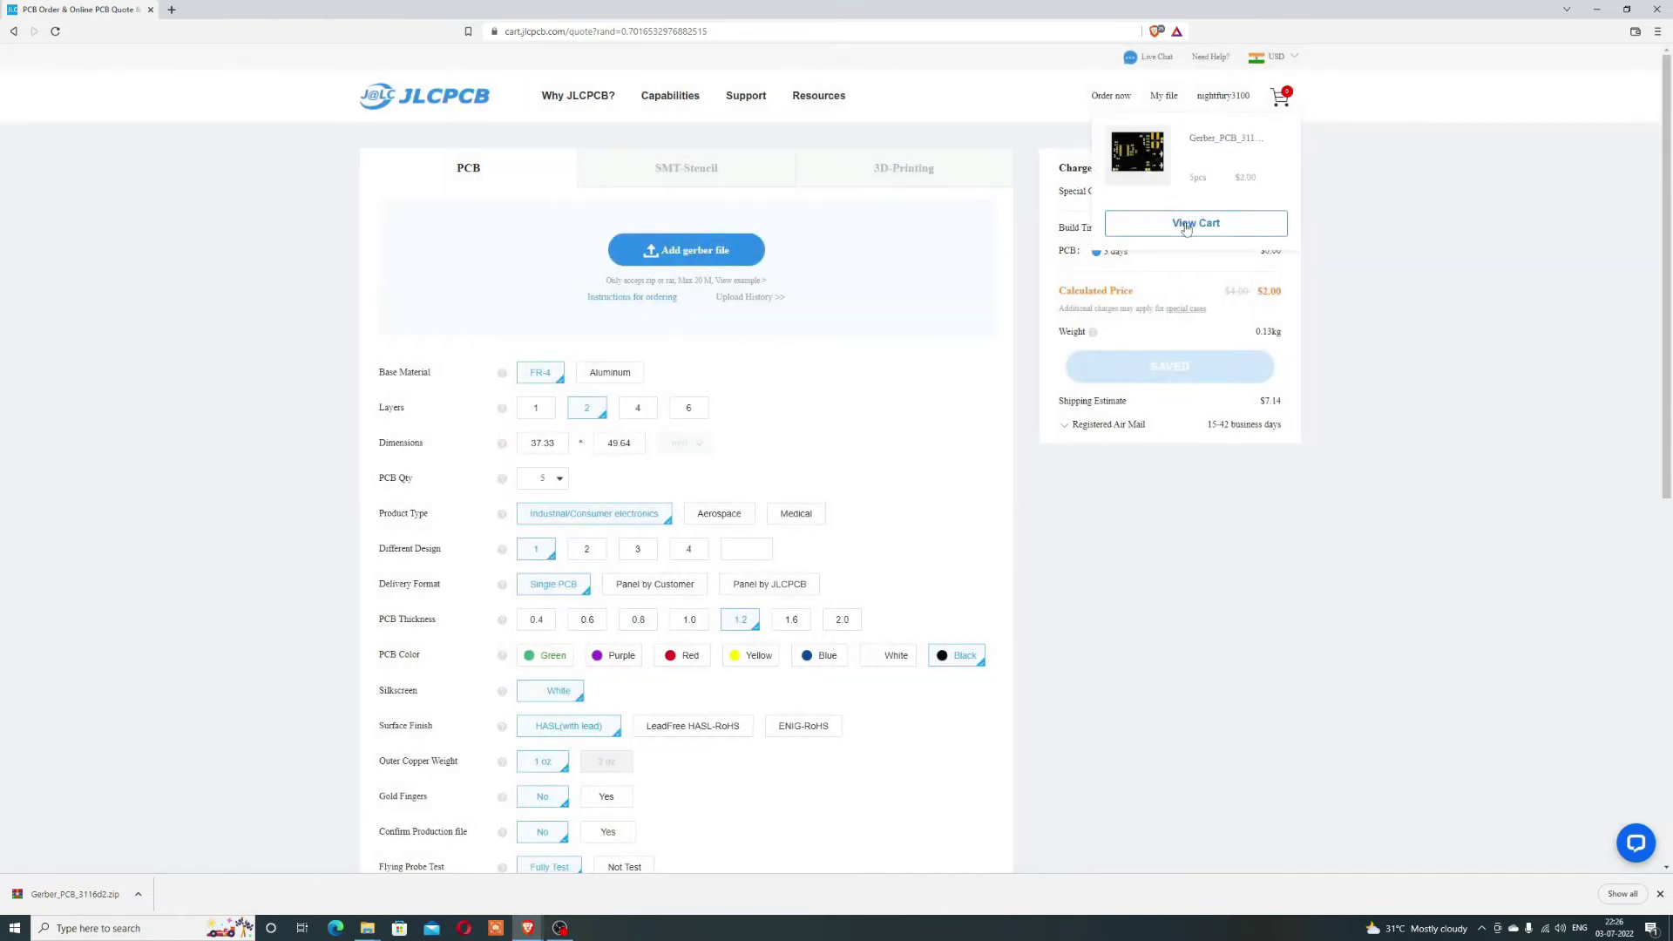
pyautogui.click(1219, 226)
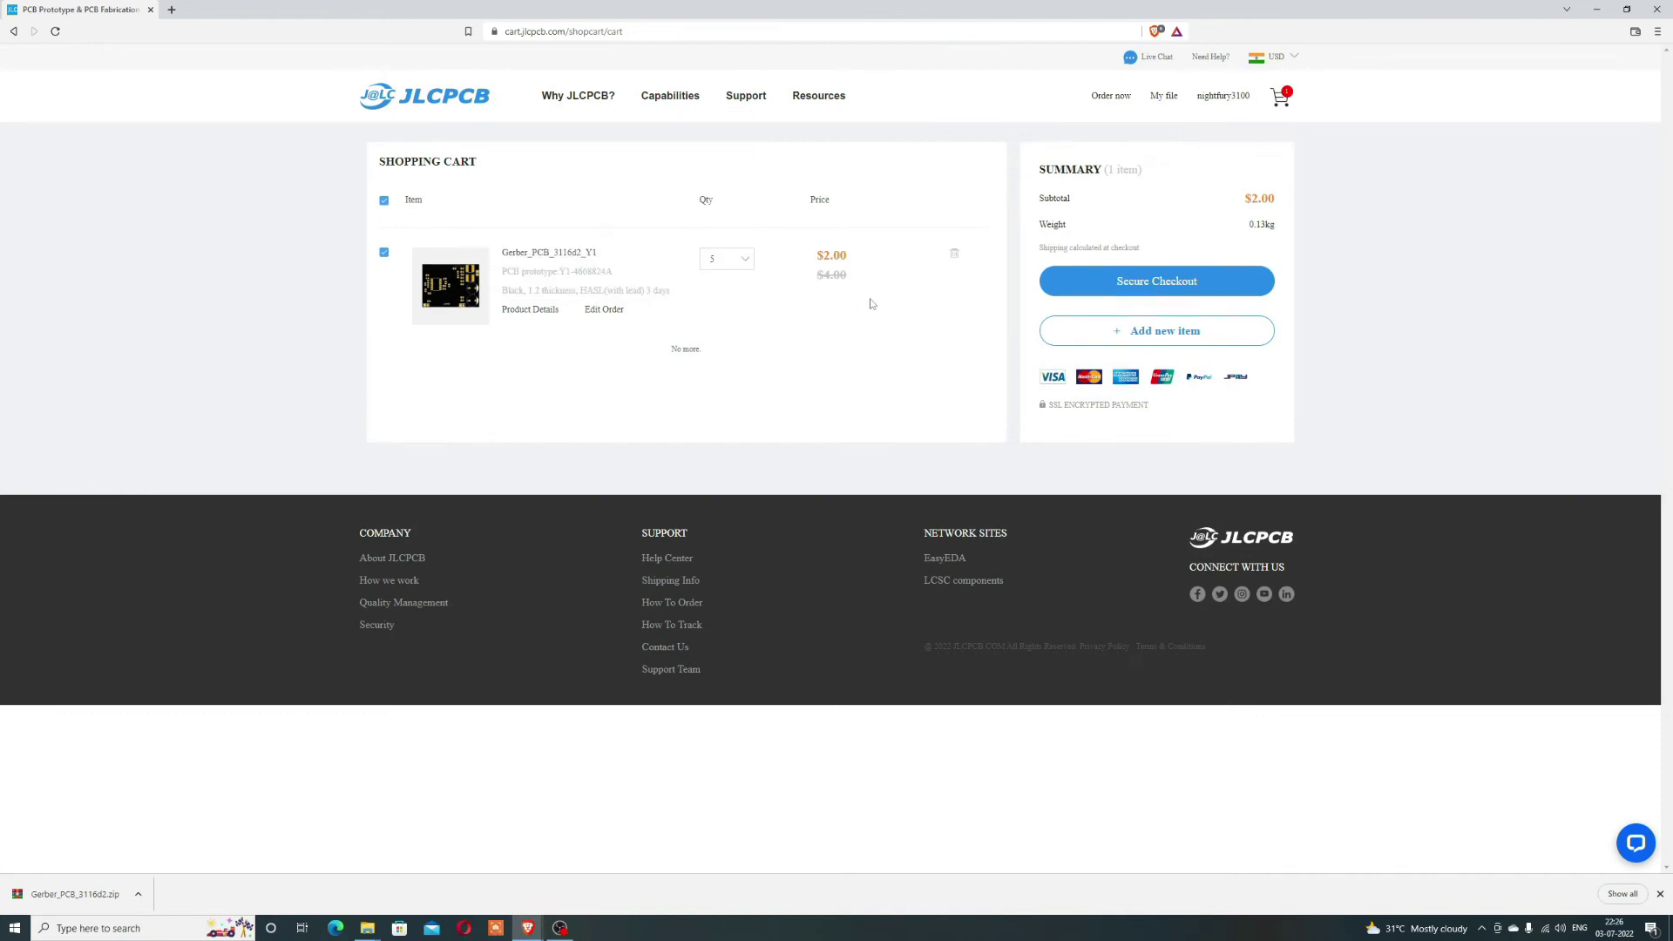
pyautogui.click(1123, 283)
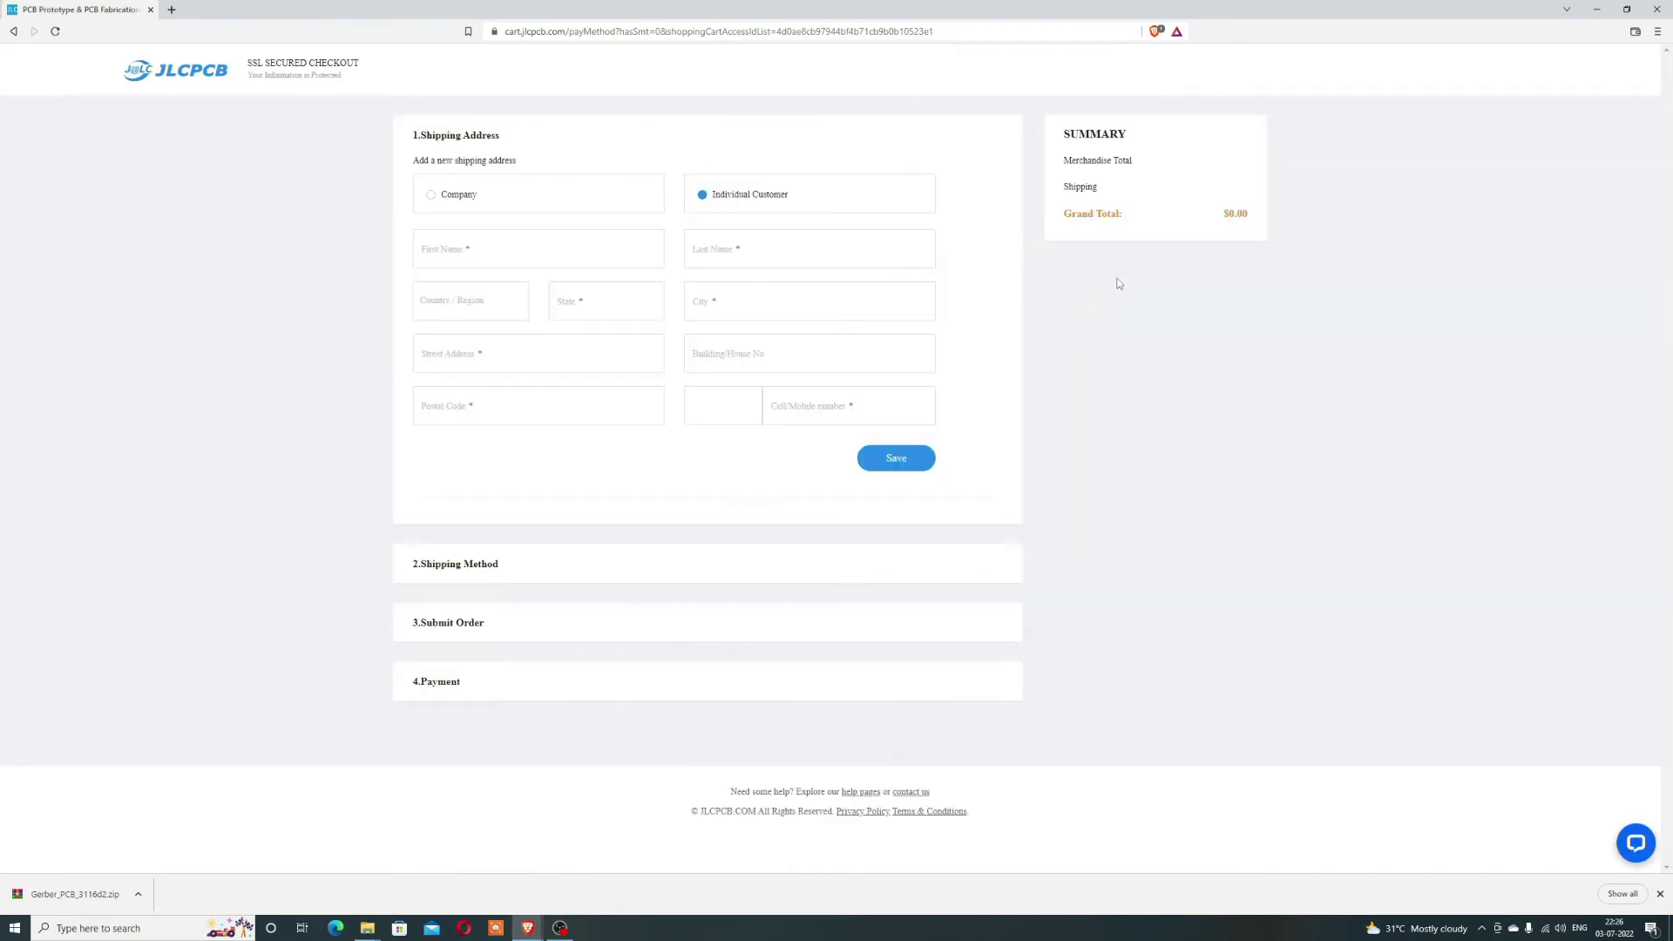
# - Enter the recipient's shipping address and save it
pyautogui.click(502, 255)
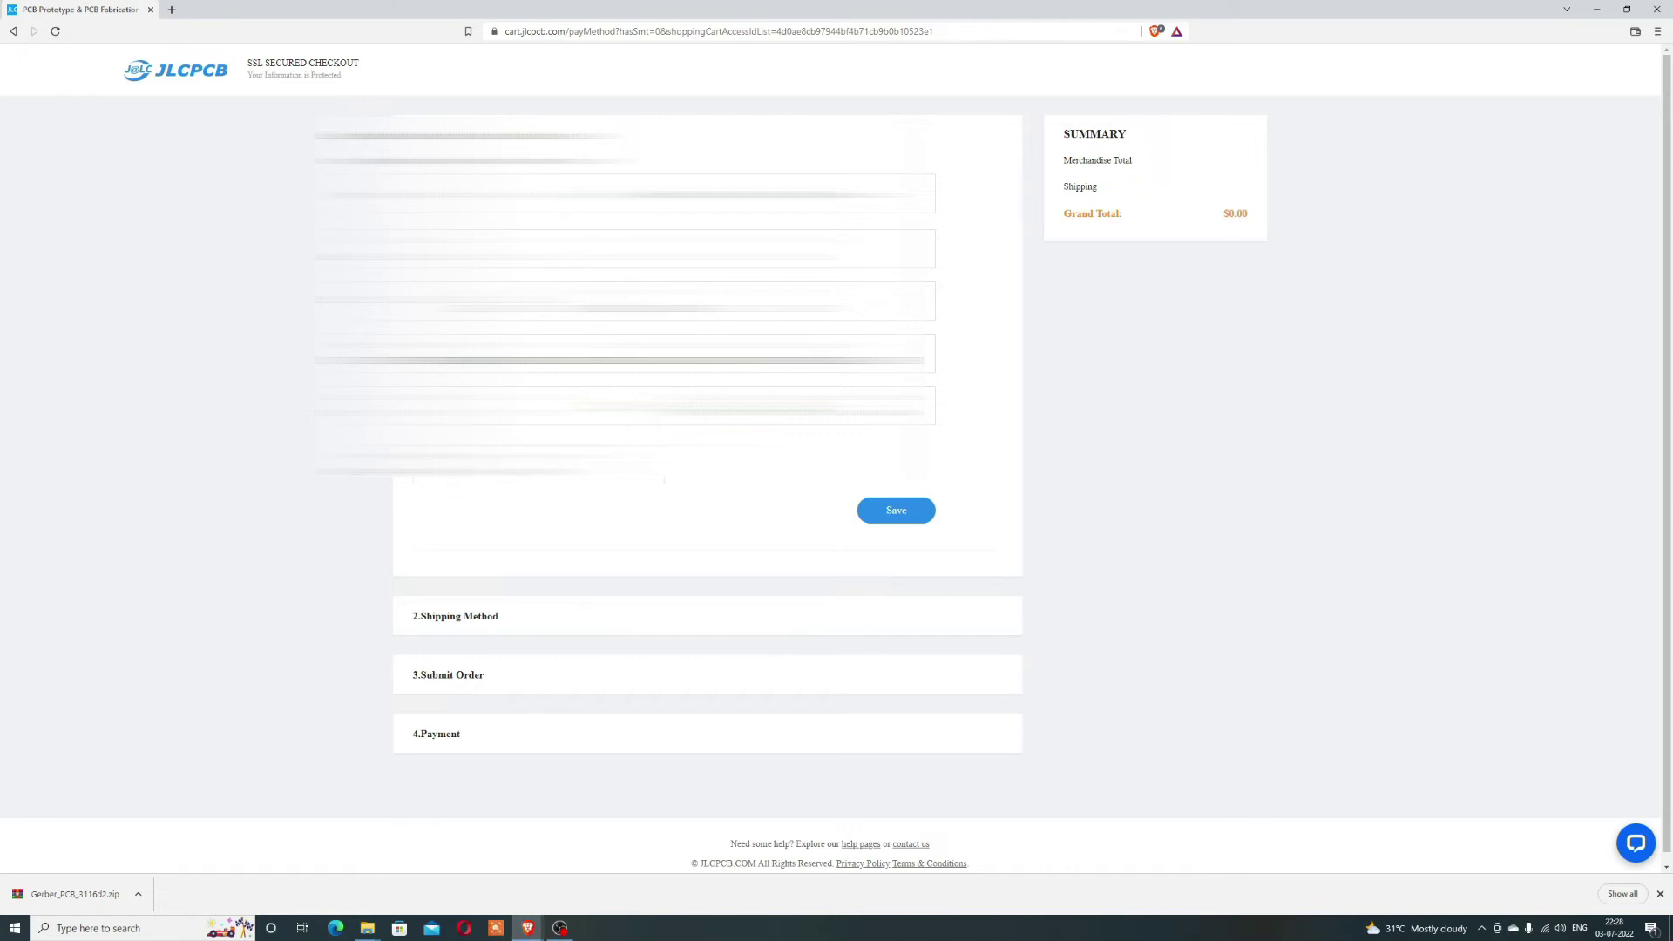
pyautogui.click(898, 513)
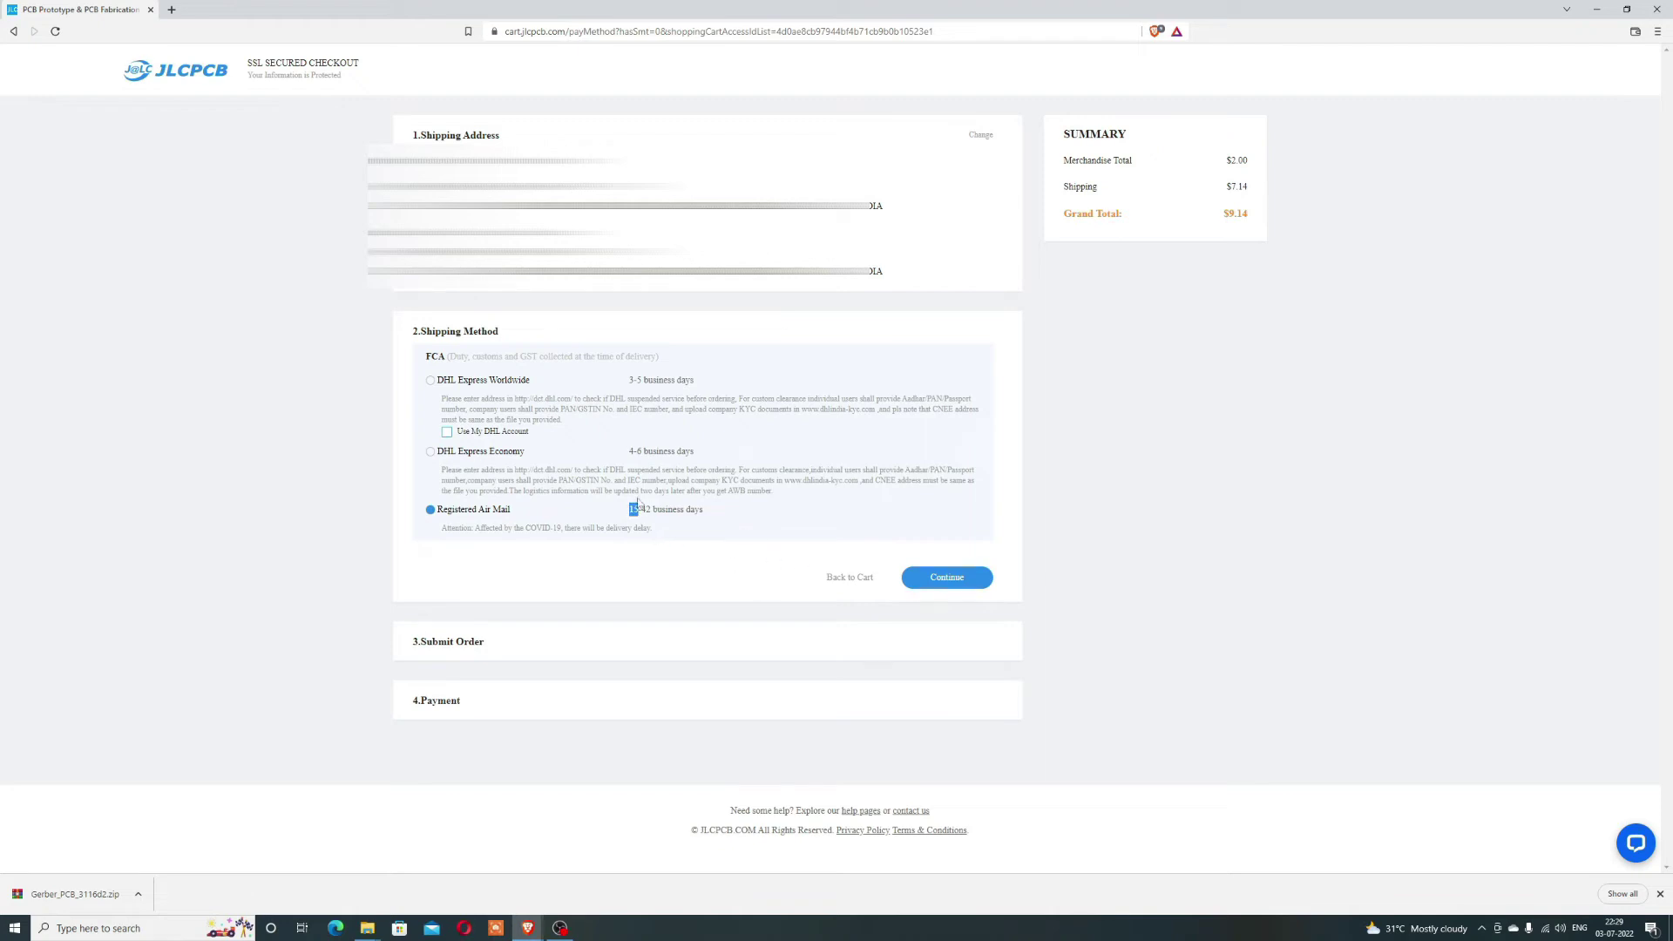
# - Compare DHL options, keep Registered Air Mail, and continue with Pay Directly to the payment step
pyautogui.click(431, 381)
pyautogui.click(429, 451)
pyautogui.click(430, 509)
pyautogui.click(965, 593)
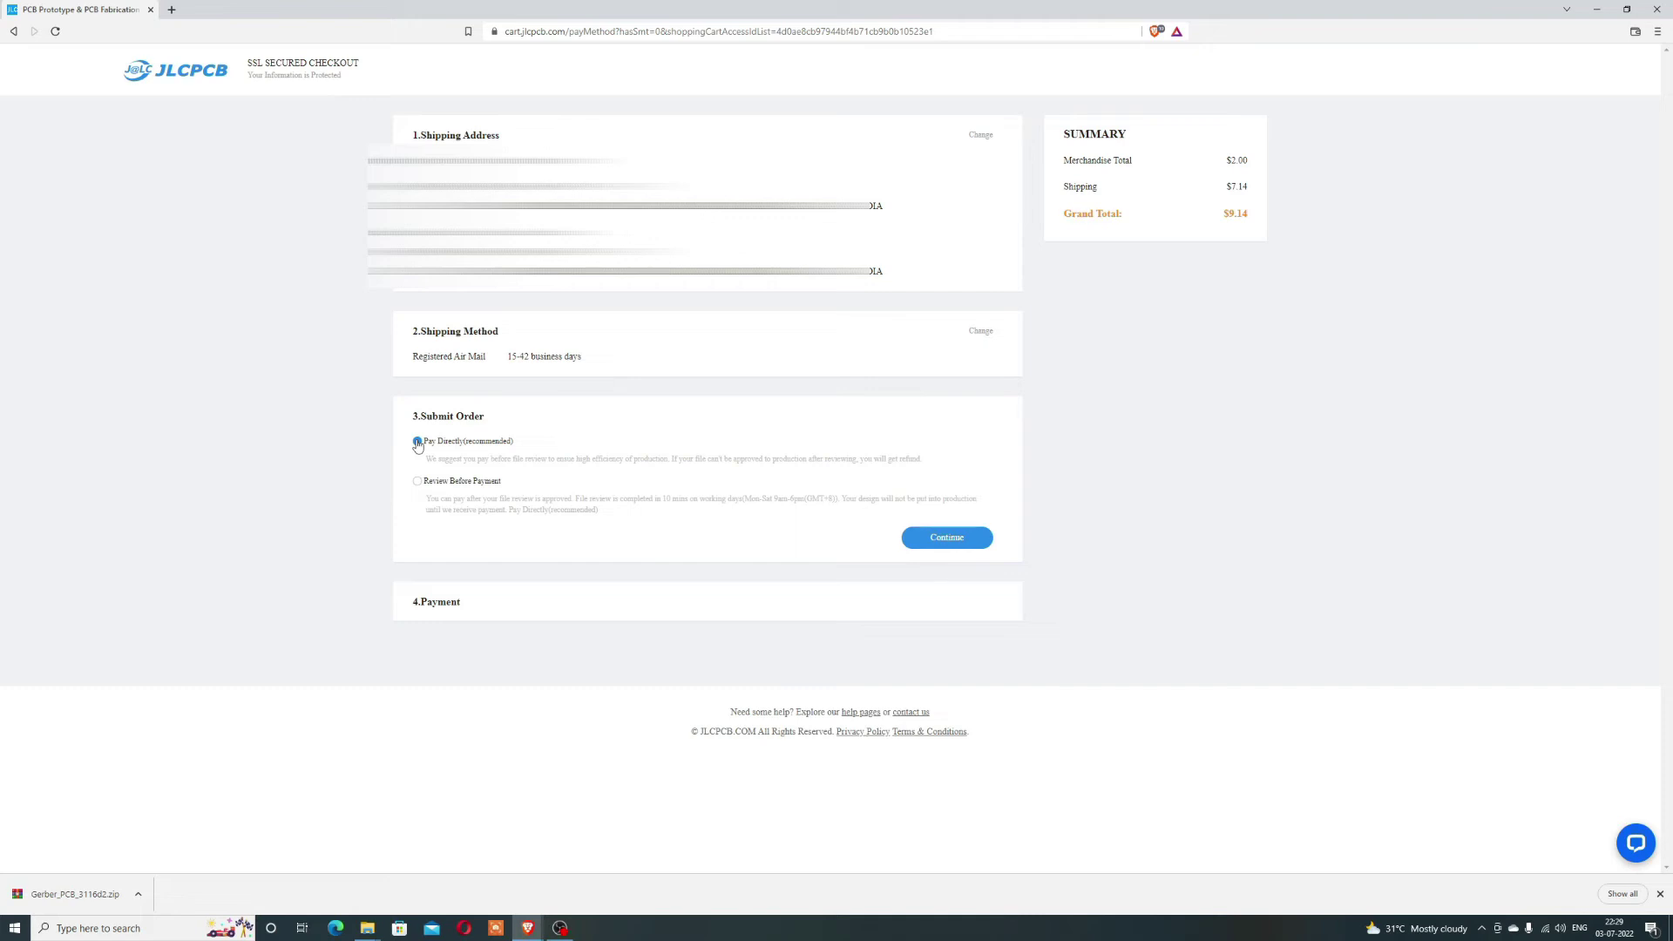
pyautogui.click(950, 539)
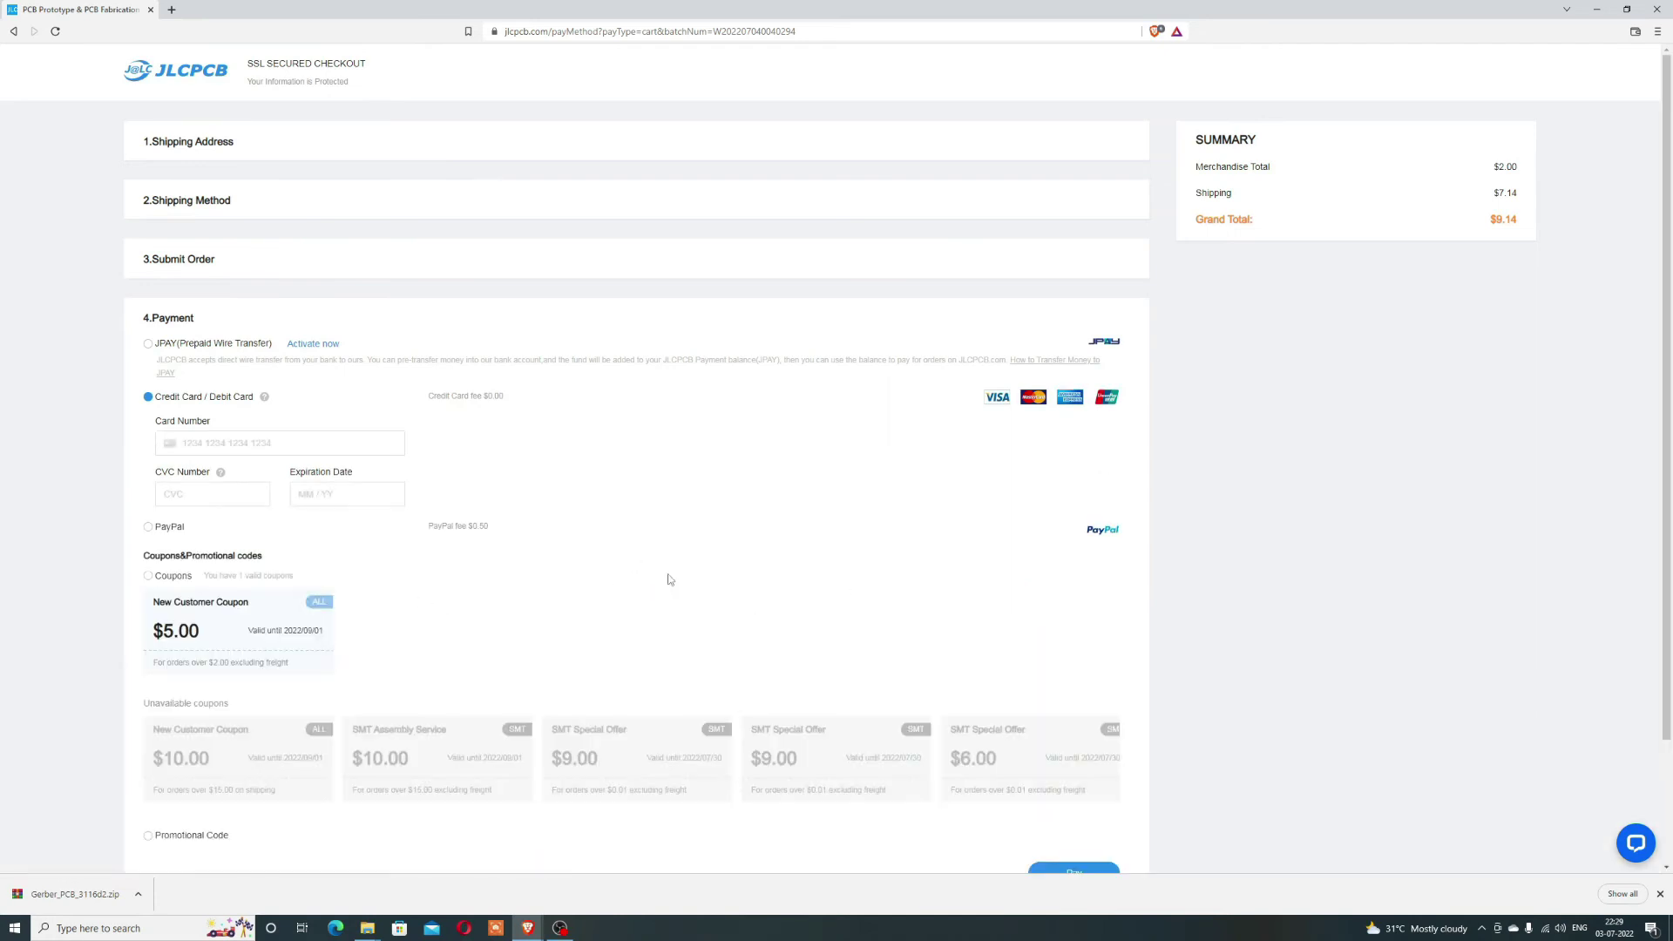
pyautogui.scroll(-1, 712, 553)
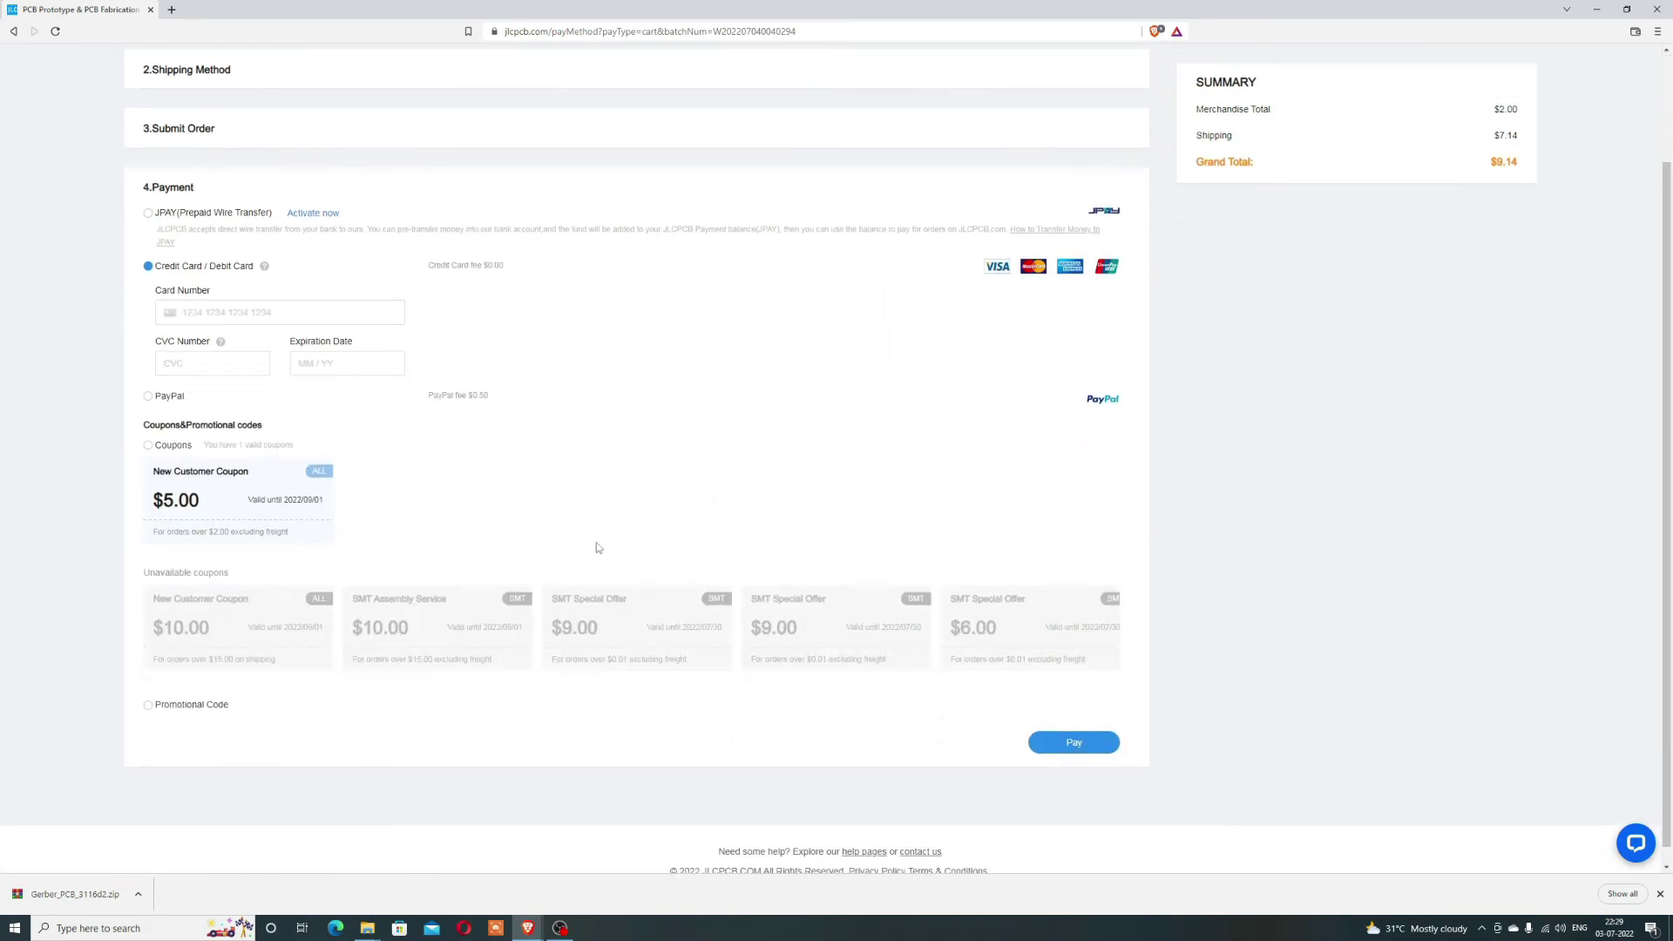
pyautogui.scroll(1, 649, 624)
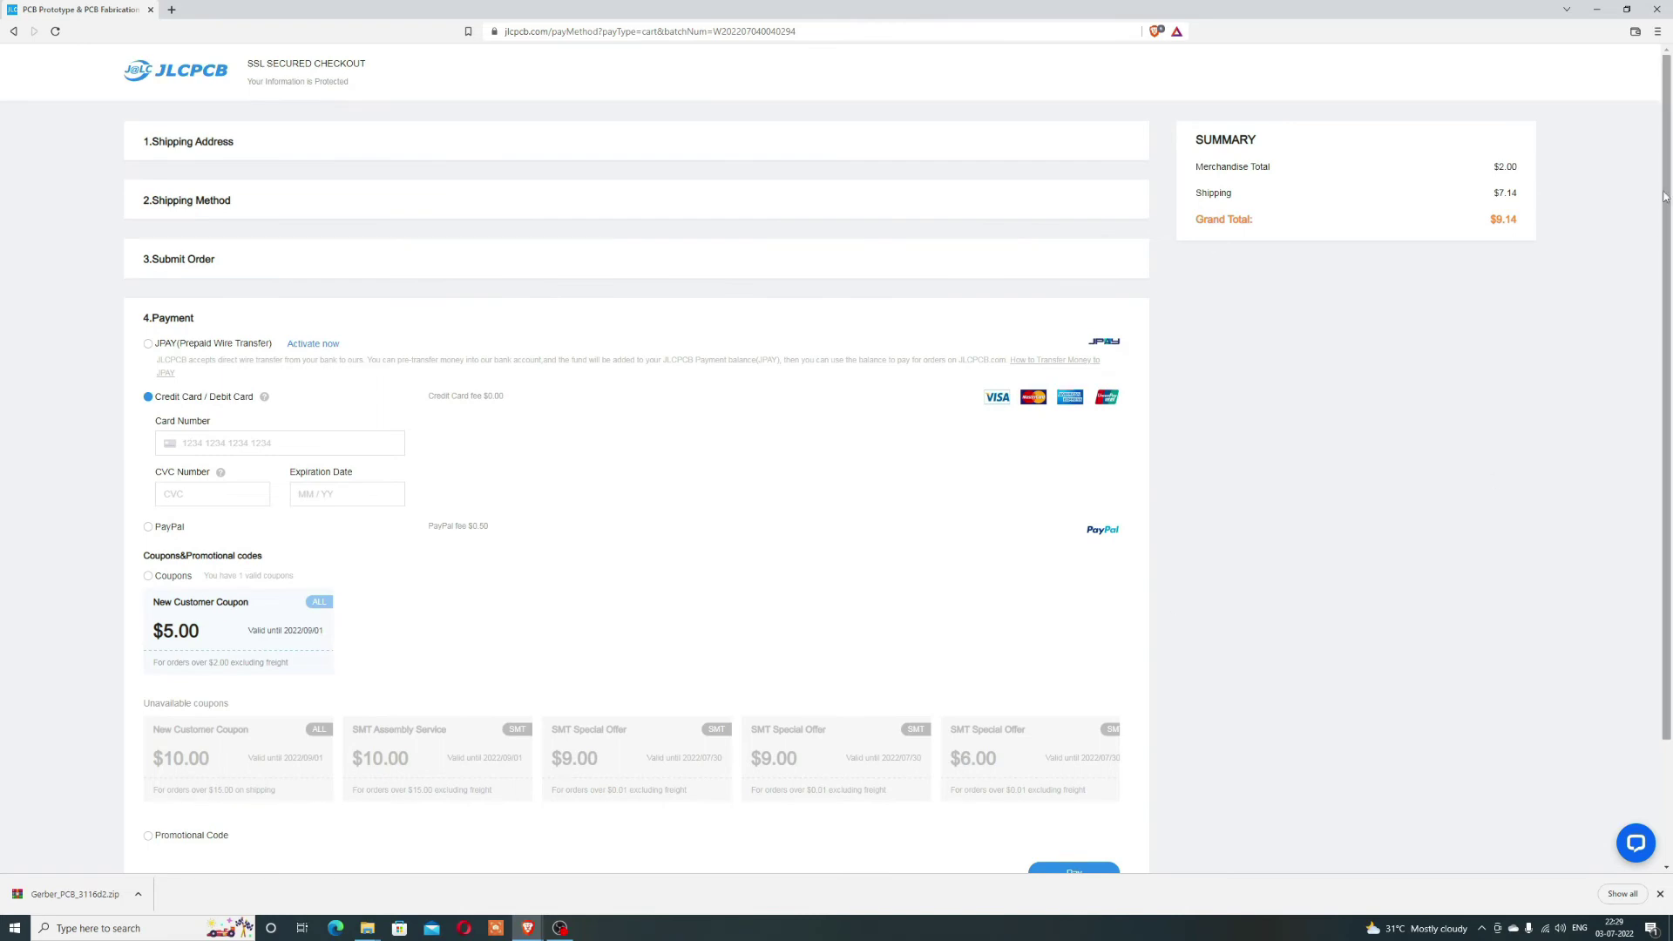
# - Apply the $5.00 New Customer Coupon, reducing the $9.14 total to $8.14
pyautogui.moveTo(1492, 219); pyautogui.dragTo(1522, 229)
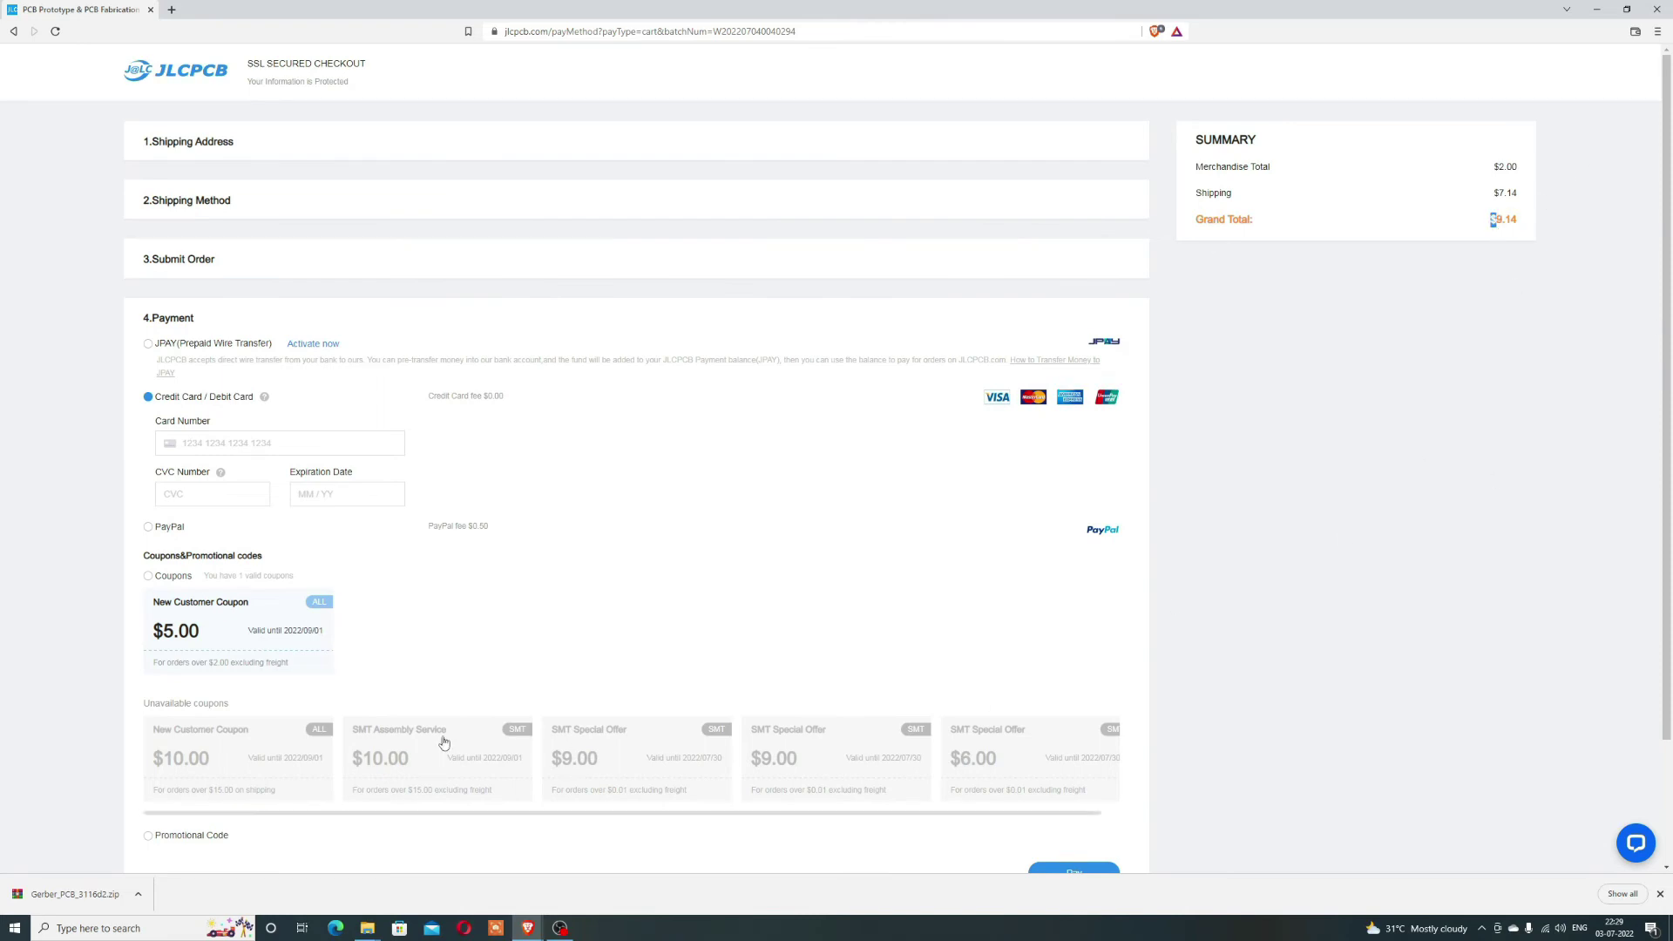
pyautogui.click(180, 628)
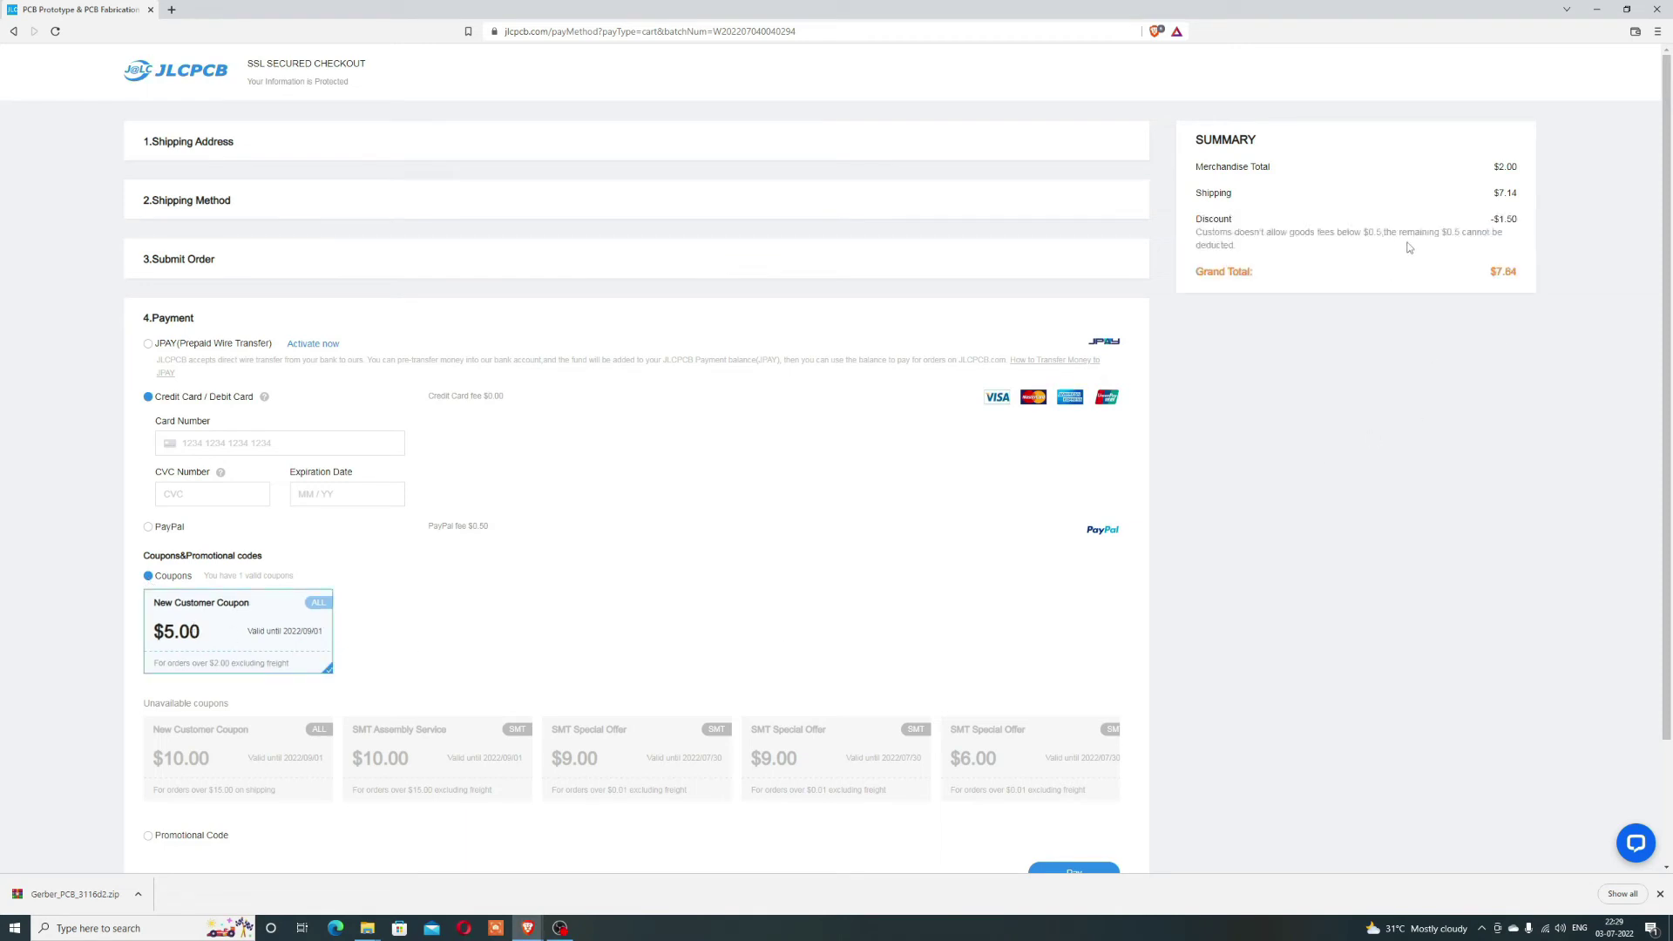
pyautogui.moveTo(1495, 271); pyautogui.dragTo(1502, 271)
pyautogui.click(915, 544)
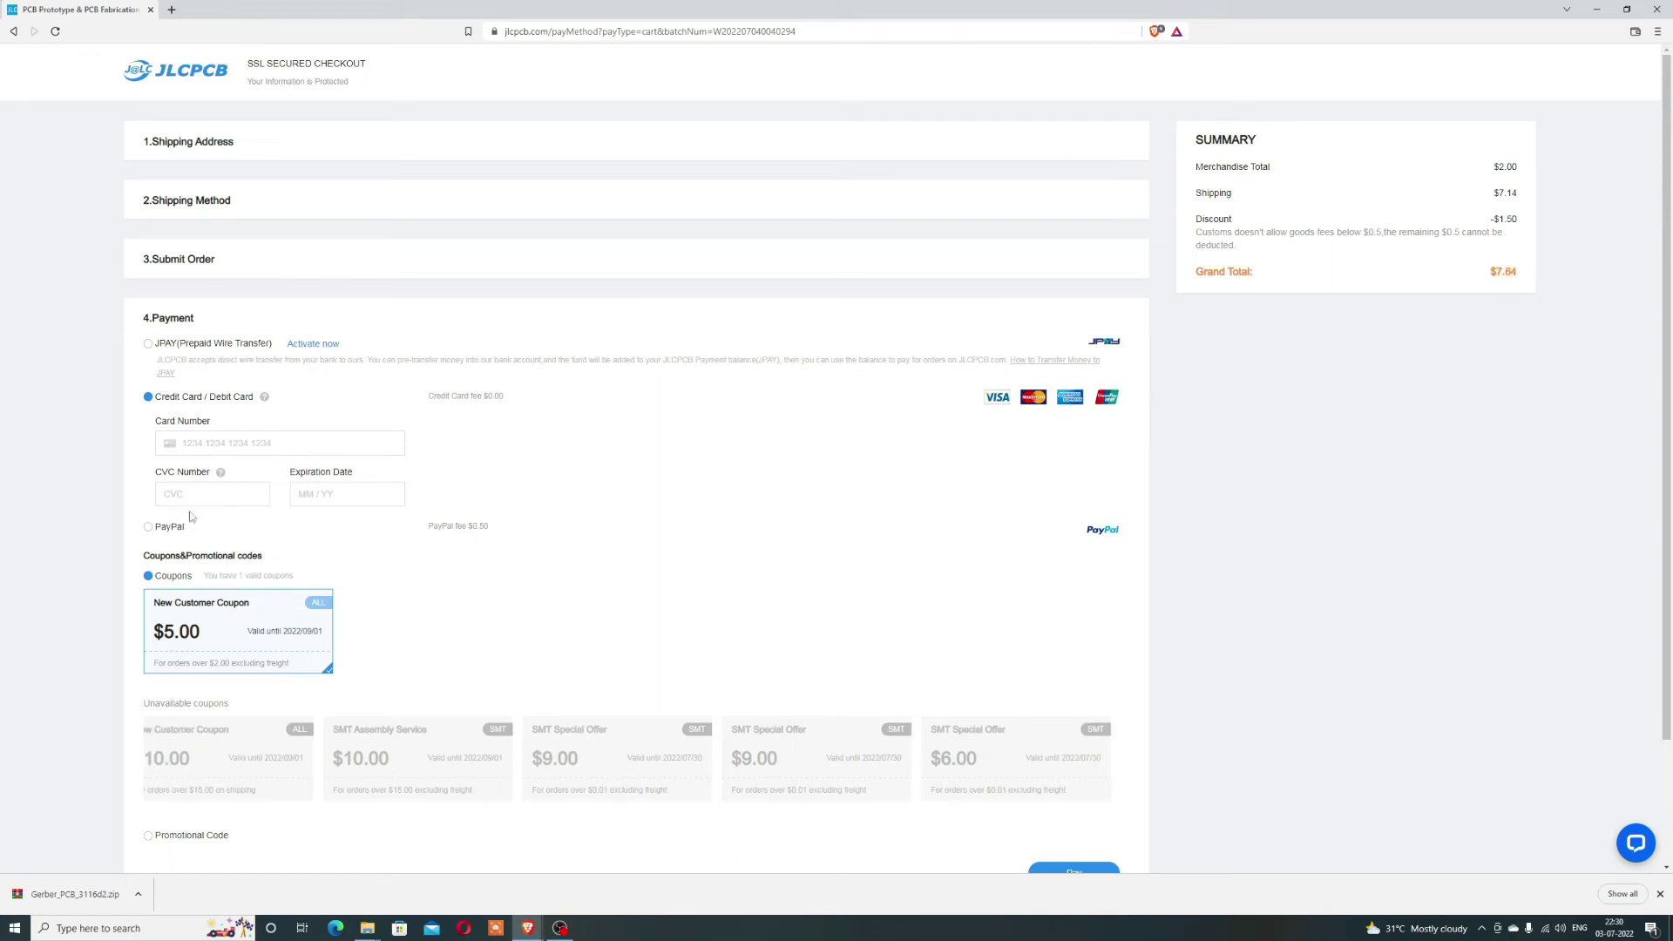
# - Choose PayPal and pay for the $8.14 order
pyautogui.click(147, 528)
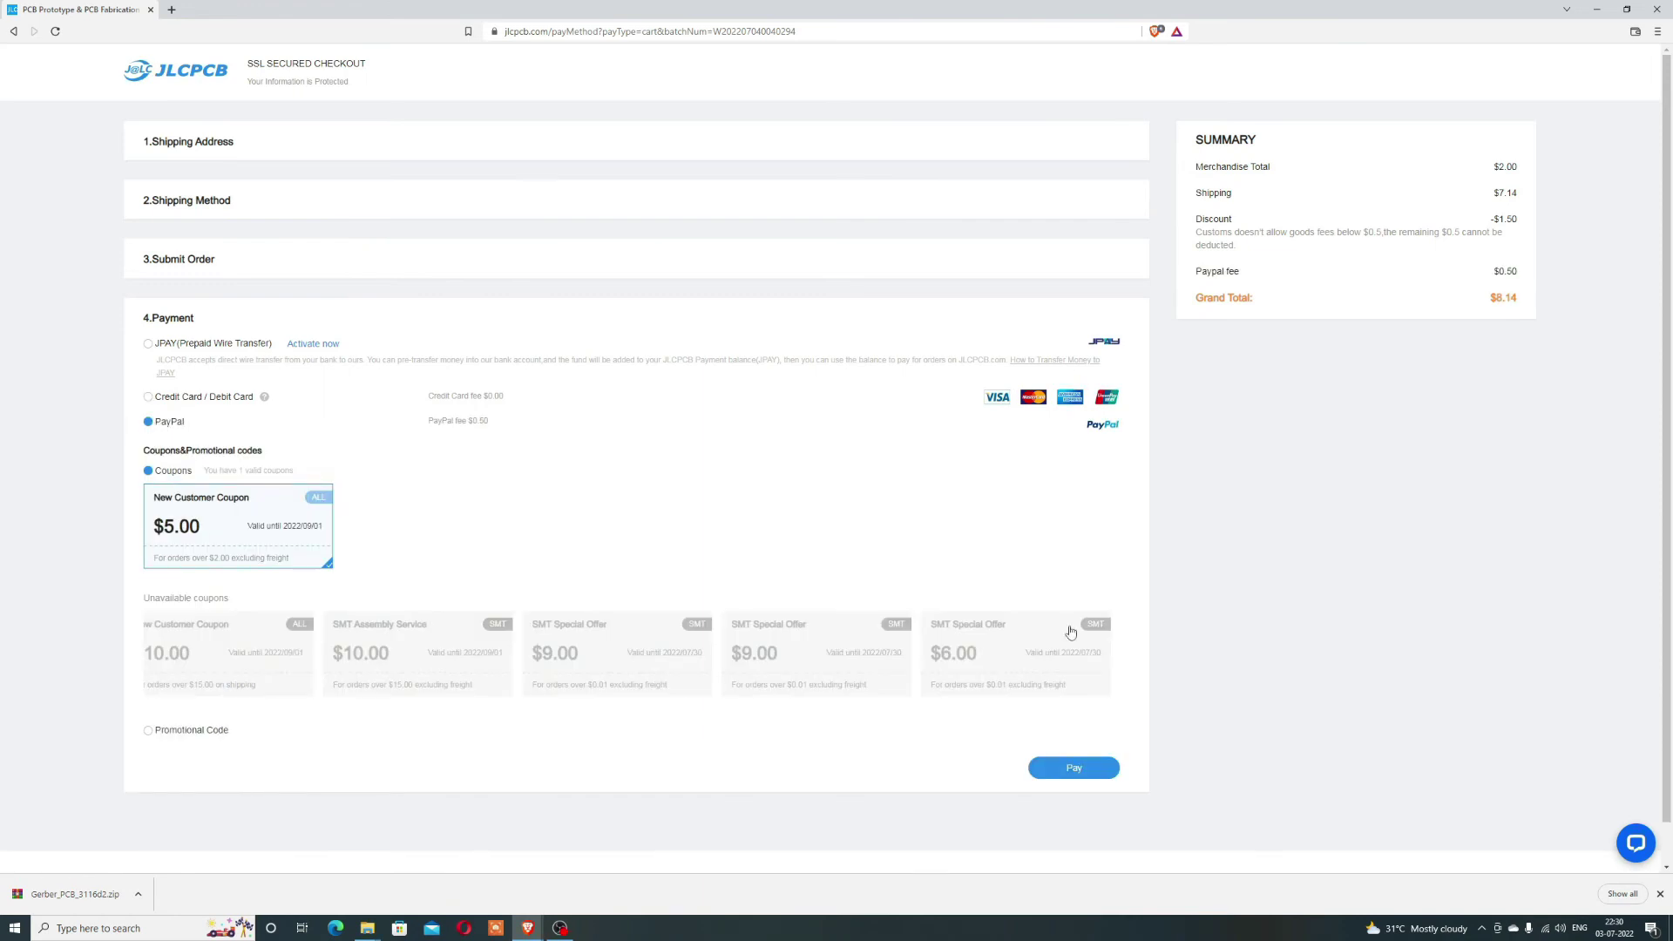
pyautogui.click(1082, 769)
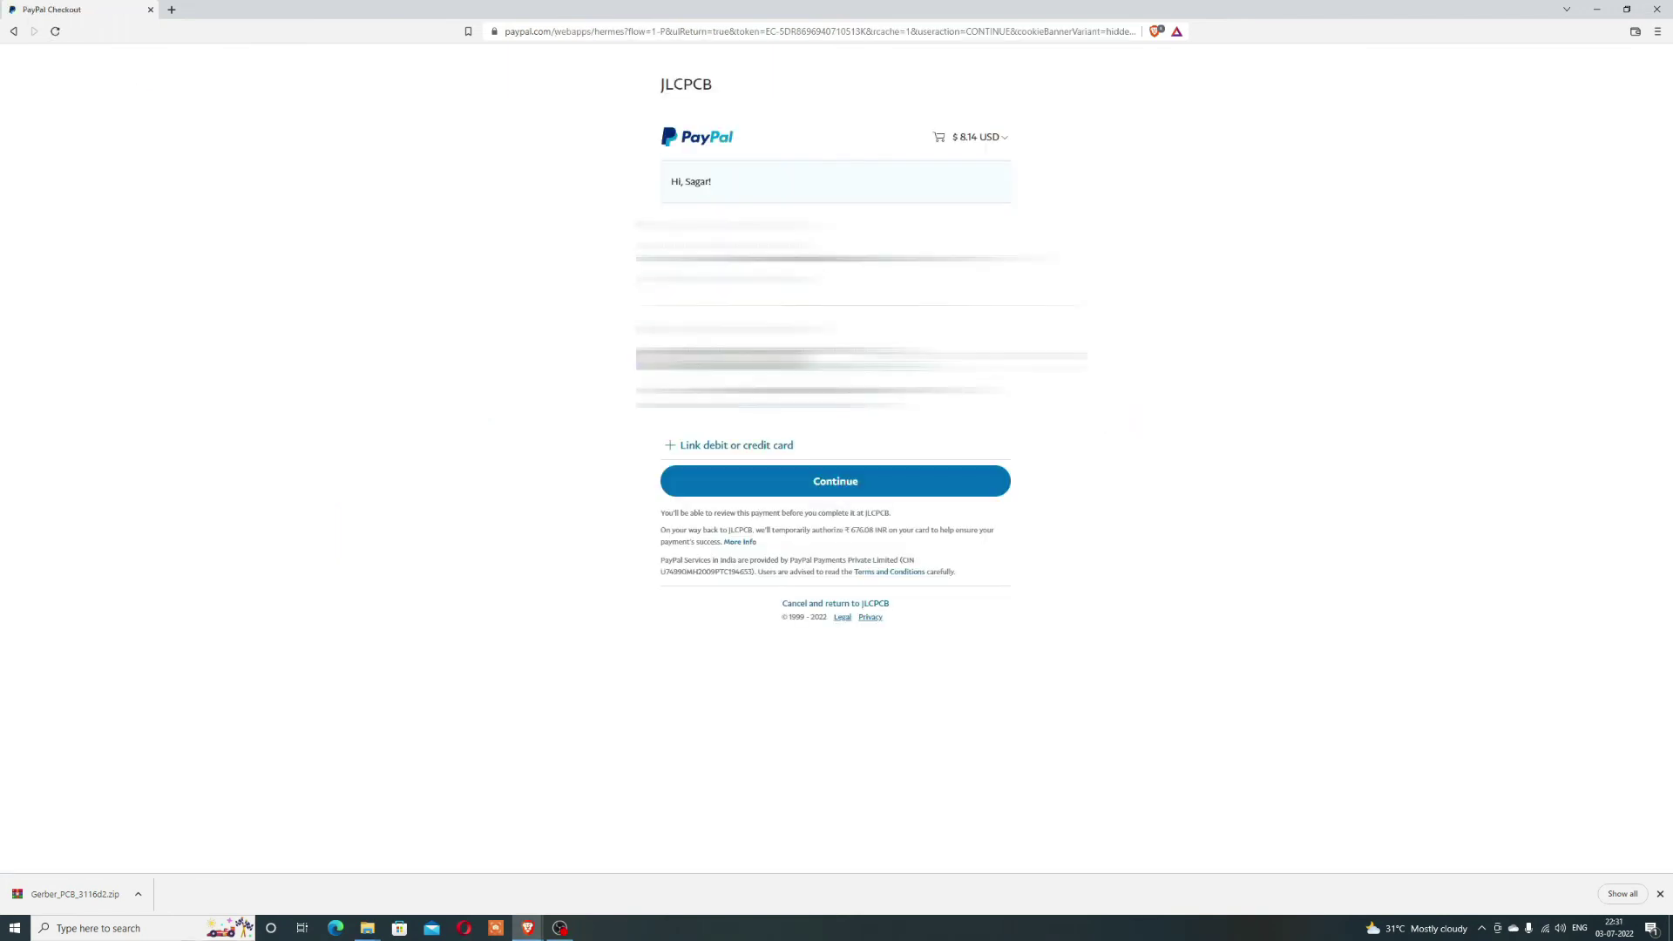
# - Approve the $8.14 PayPal payment to JLCPCB
pyautogui.click(786, 482)
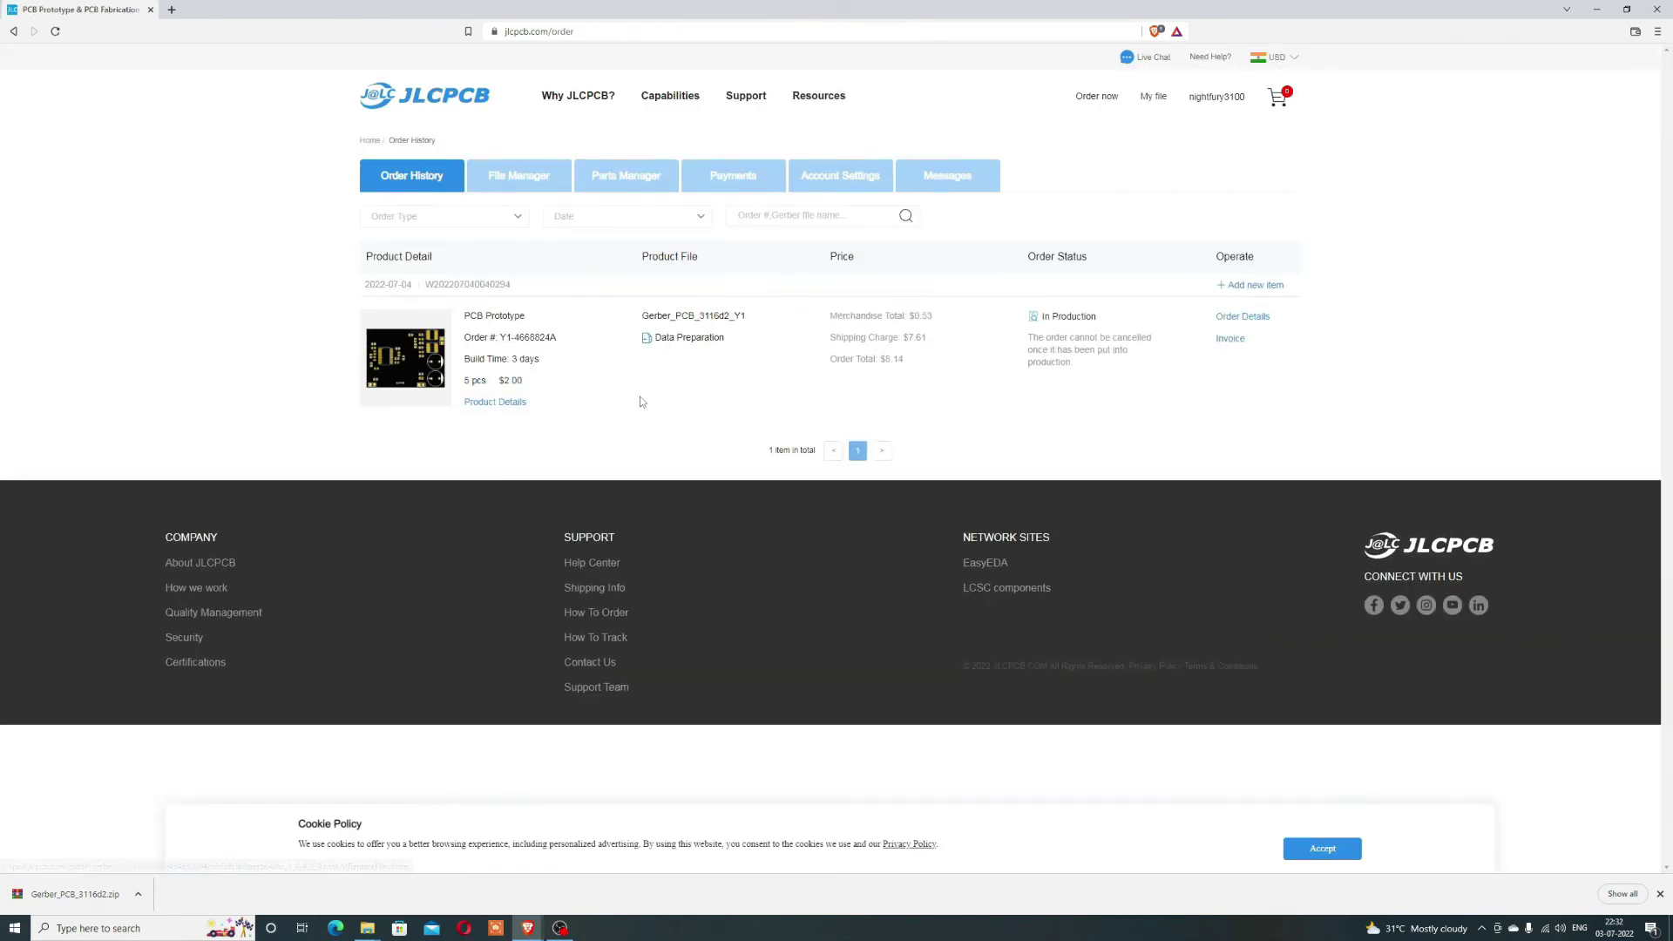
# - Review the order's Data Preparation status, $7.61 shipping charge and 8.14 order total
pyautogui.moveTo(655, 335); pyautogui.dragTo(730, 340)
pyautogui.click(882, 360)
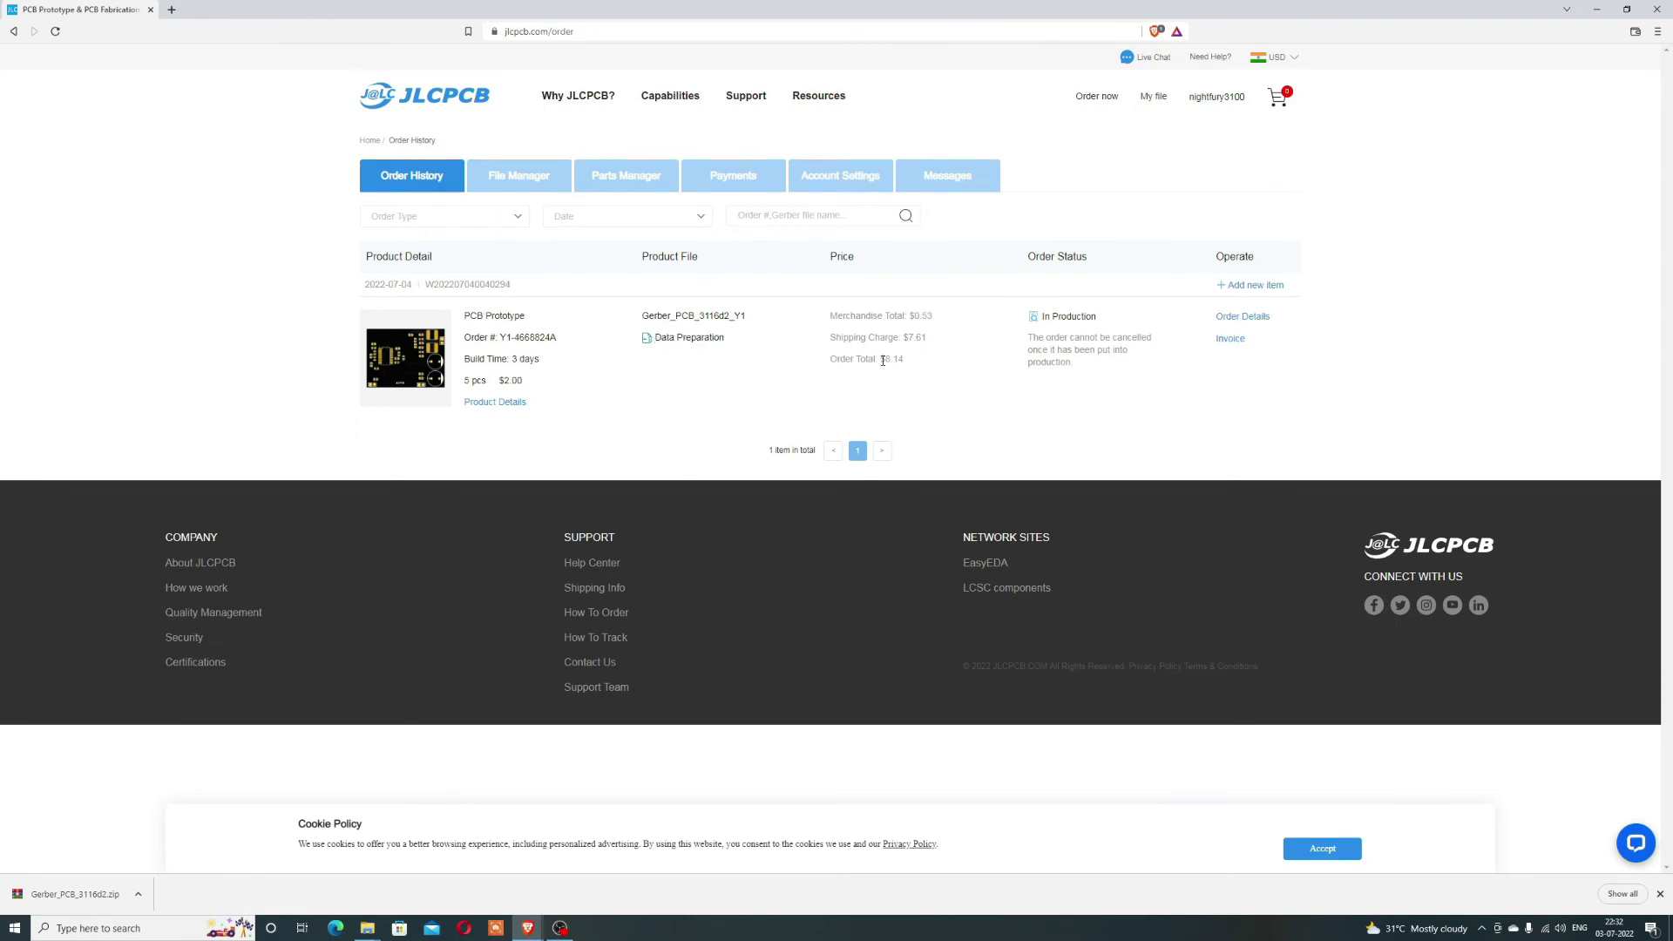
pyautogui.doubleClick(911, 339)
pyautogui.click(918, 330)
pyautogui.doubleClick(892, 358)
pyautogui.click(897, 375)
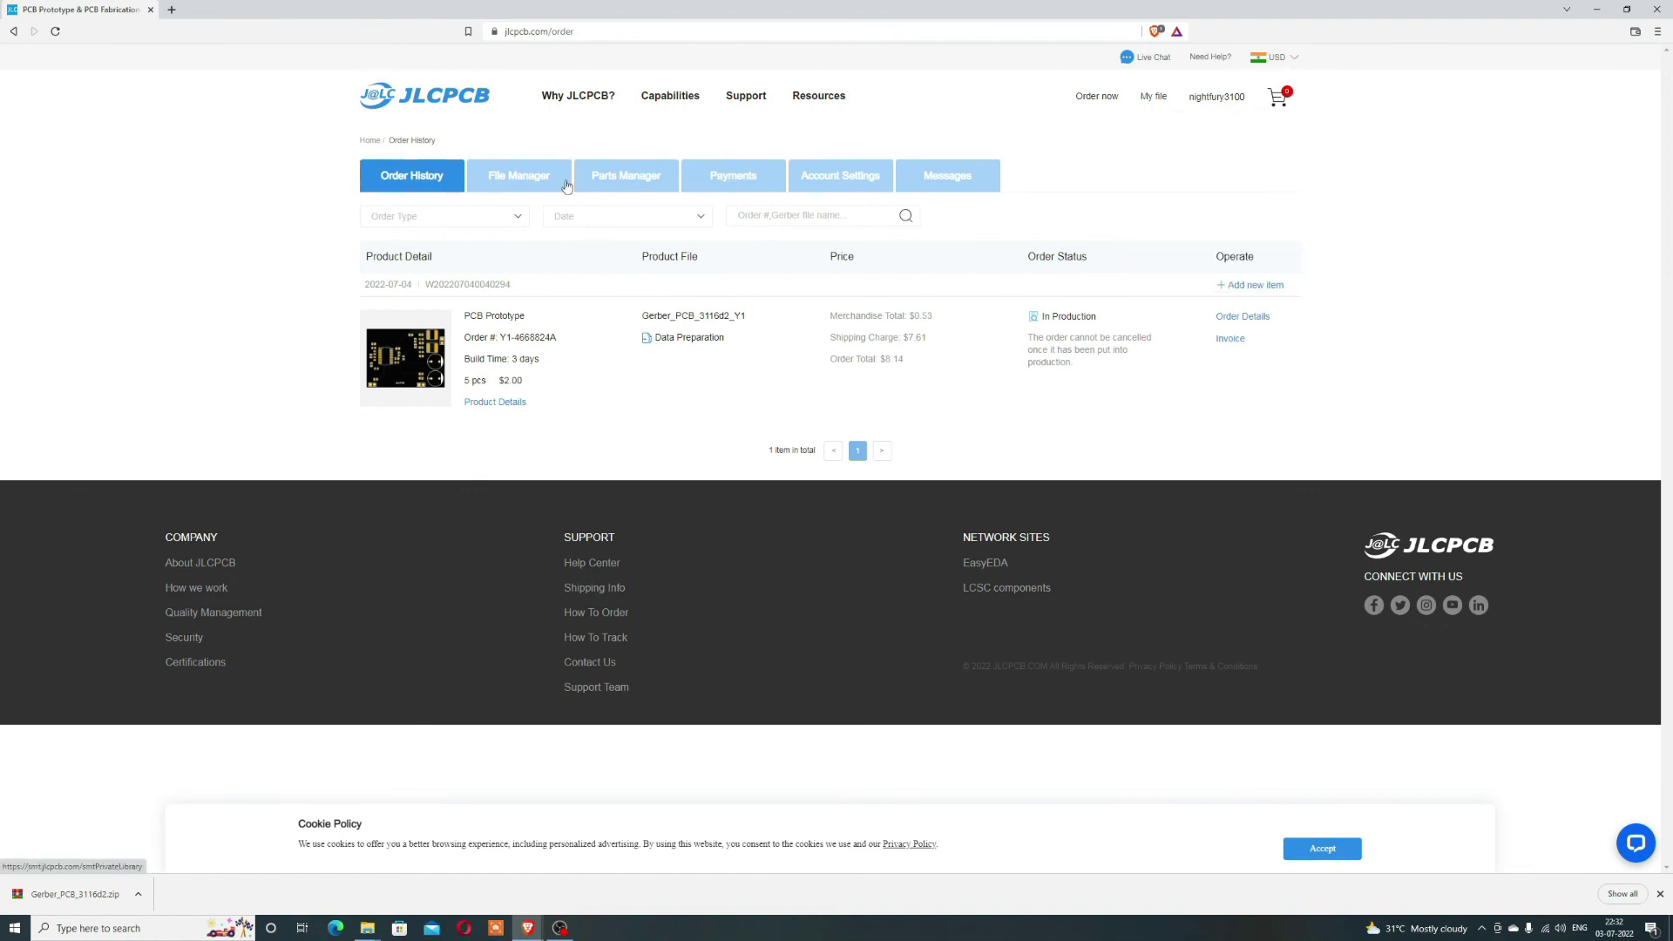
pyautogui.moveTo(1216, 97)
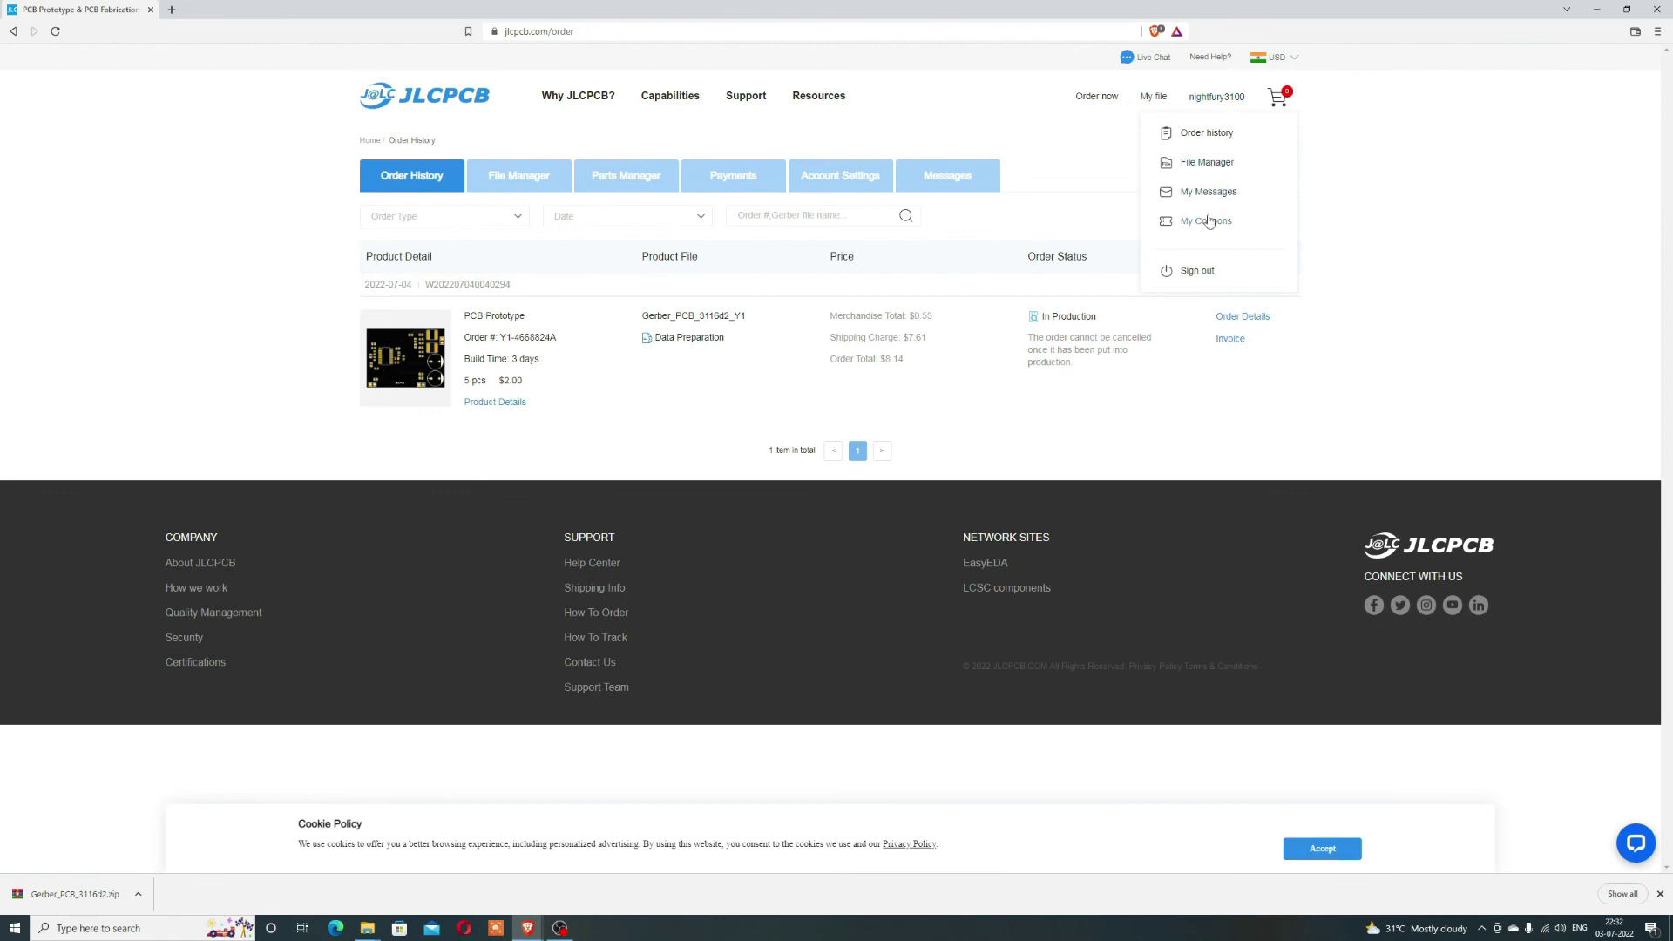
# - Check My Coupons for the remaining unused coupons, then go to the About JLCPCB page
pyautogui.click(1205, 222)
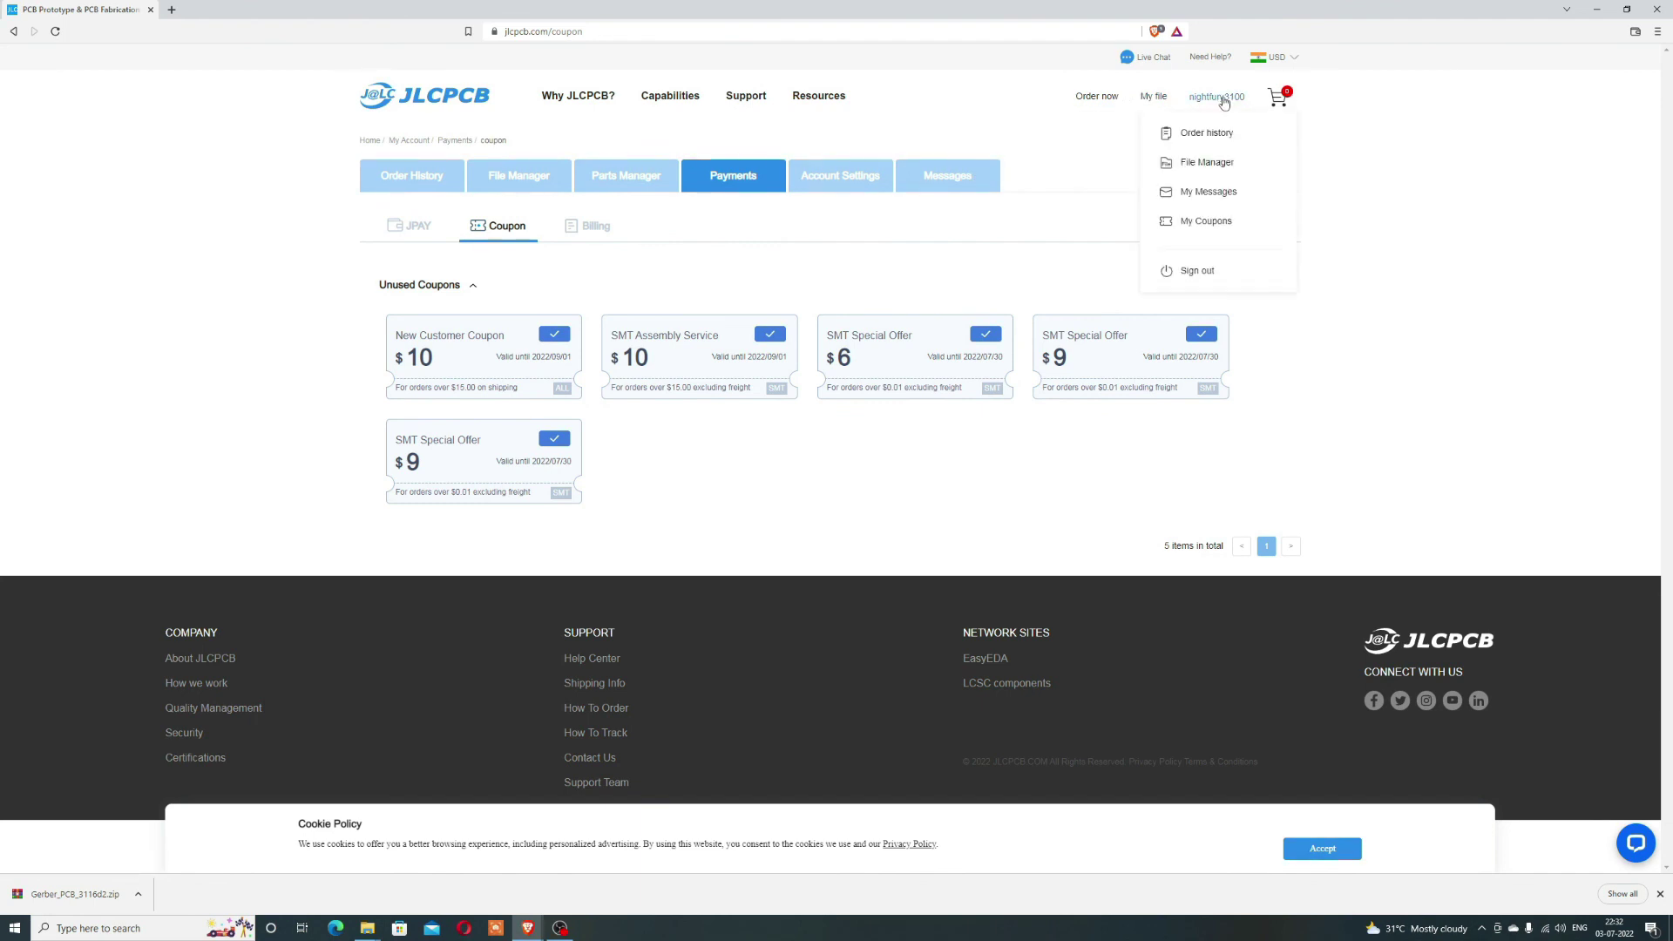
pyautogui.click(583, 96)
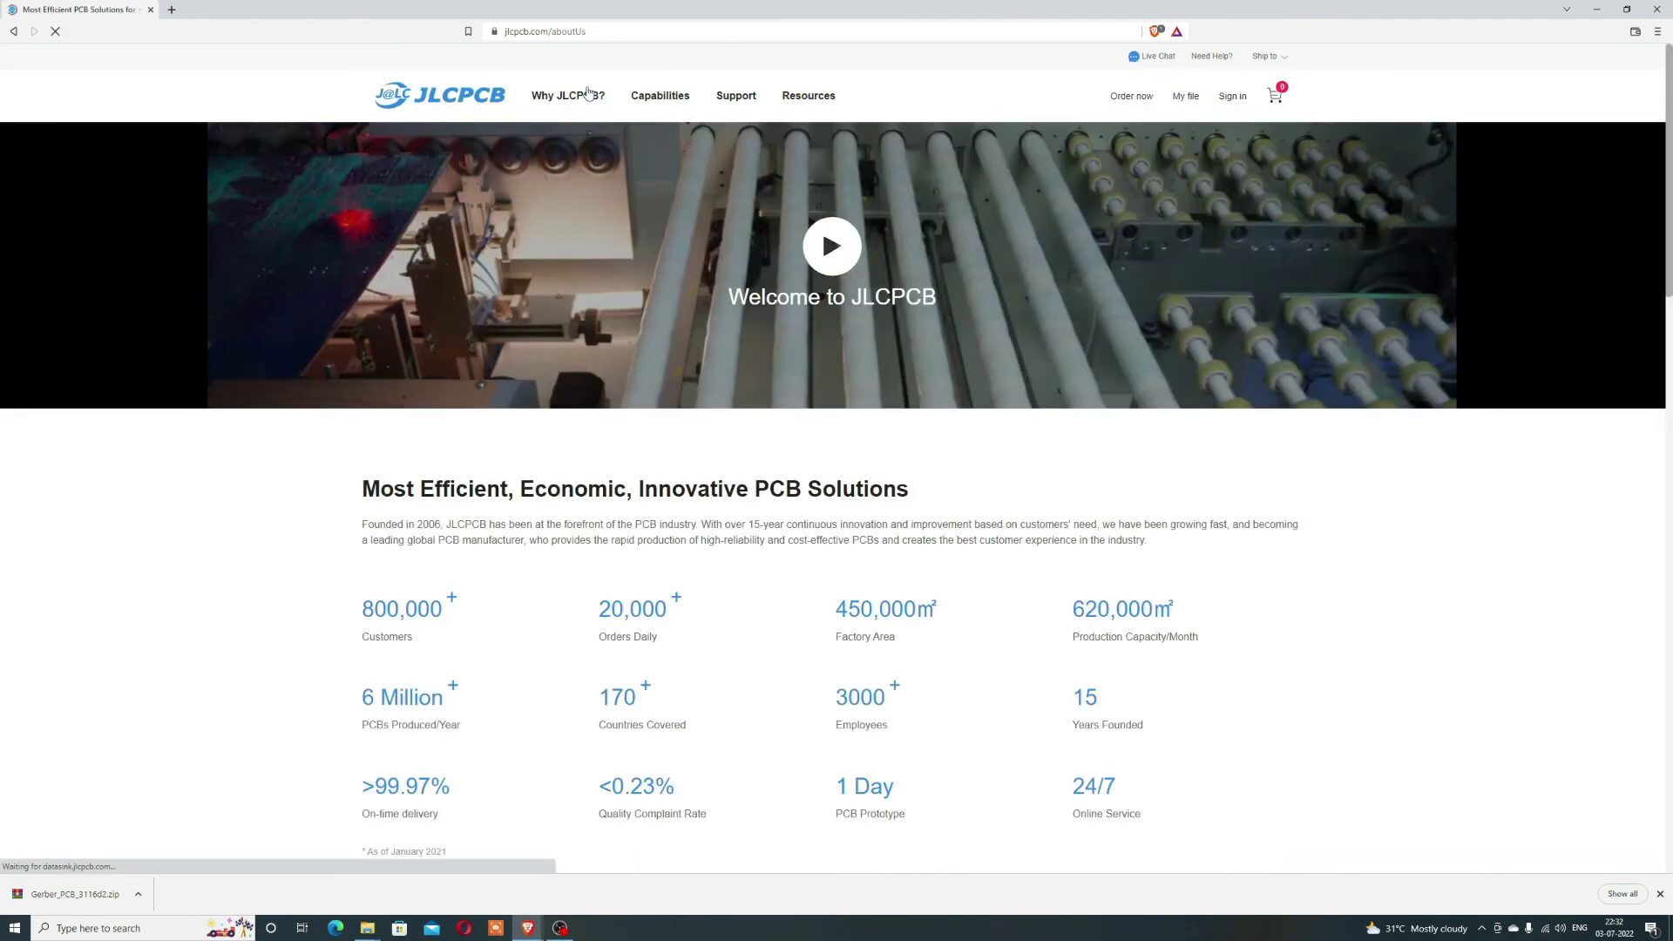